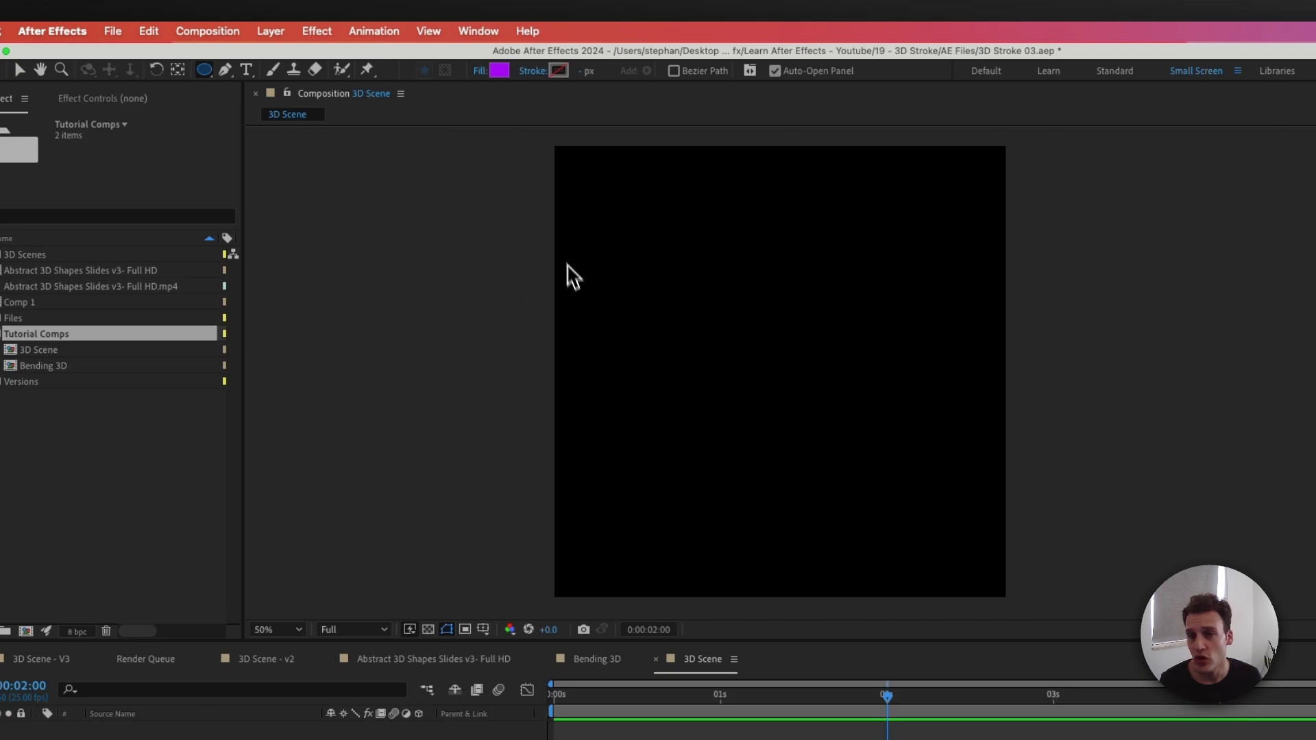
Draw a large purple circle in the 3D Scene composition and centre it horizontally and vertically in the composition
drag(570, 174, 939, 562)
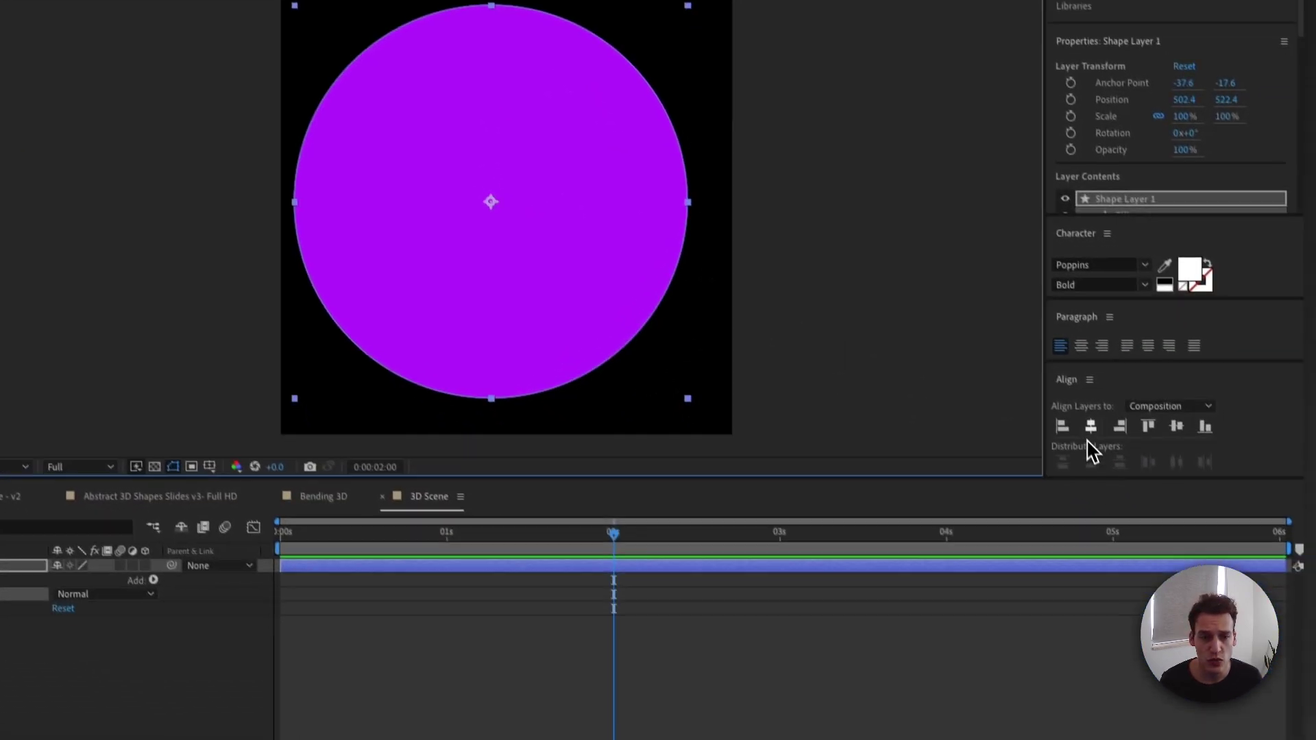
click(1170, 542)
click(1256, 542)
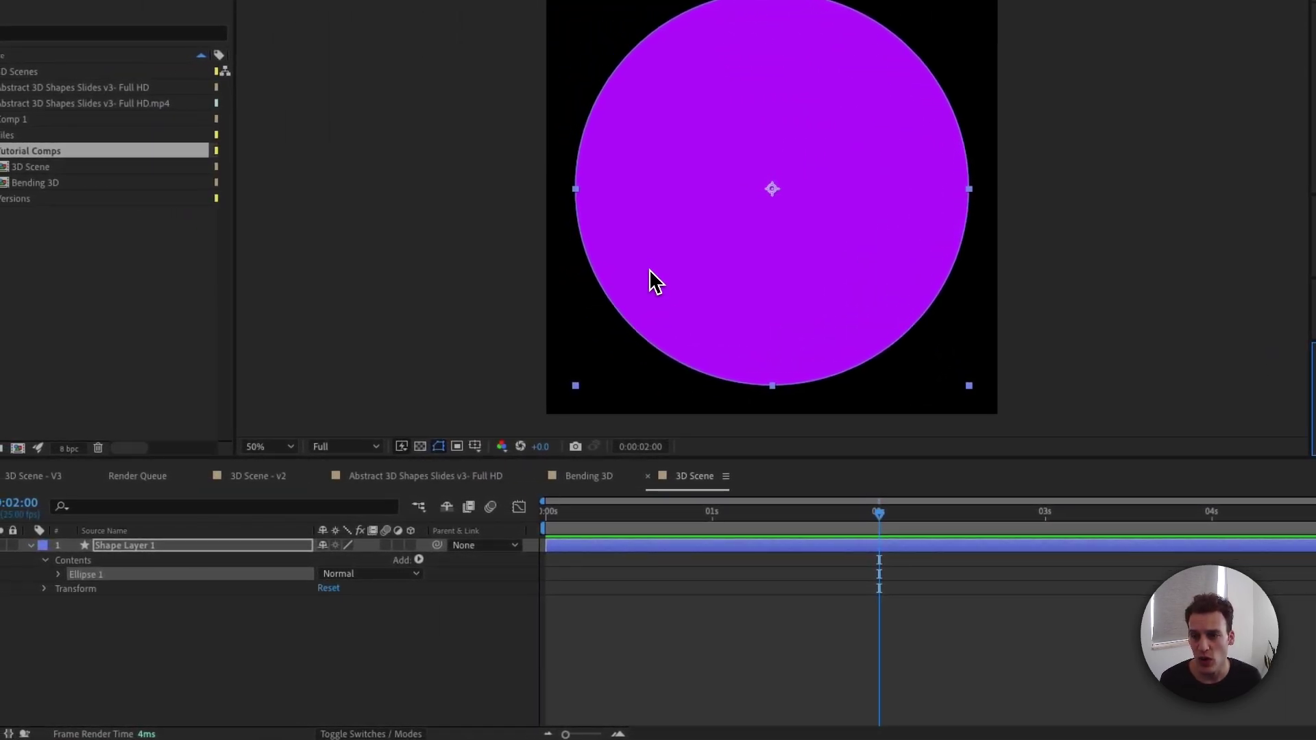
Make the circle's shape layer 3D and set its X Rotation to -90° so it lies flat
click(410, 545)
key(r)
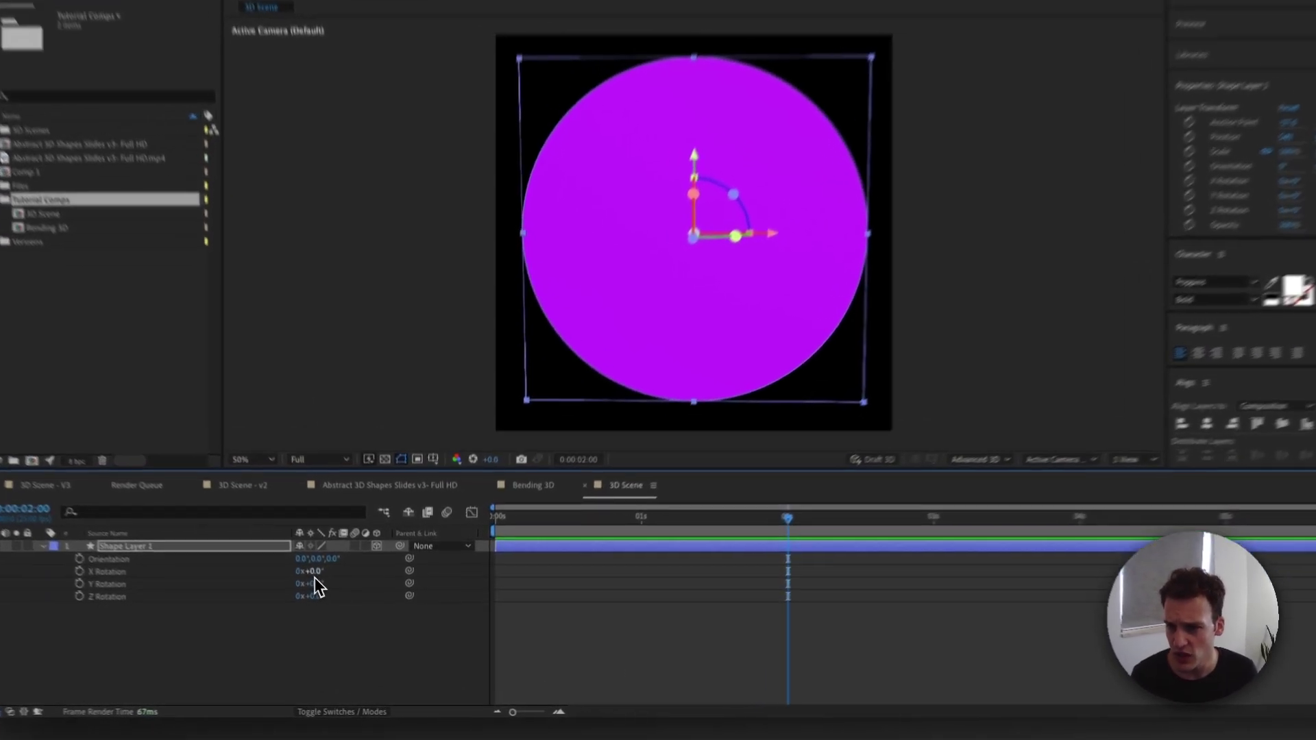
mouse_move(328, 590)
mouse_down()
mouse_move(343, 595)
mouse_move(313, 602)
mouse_up()
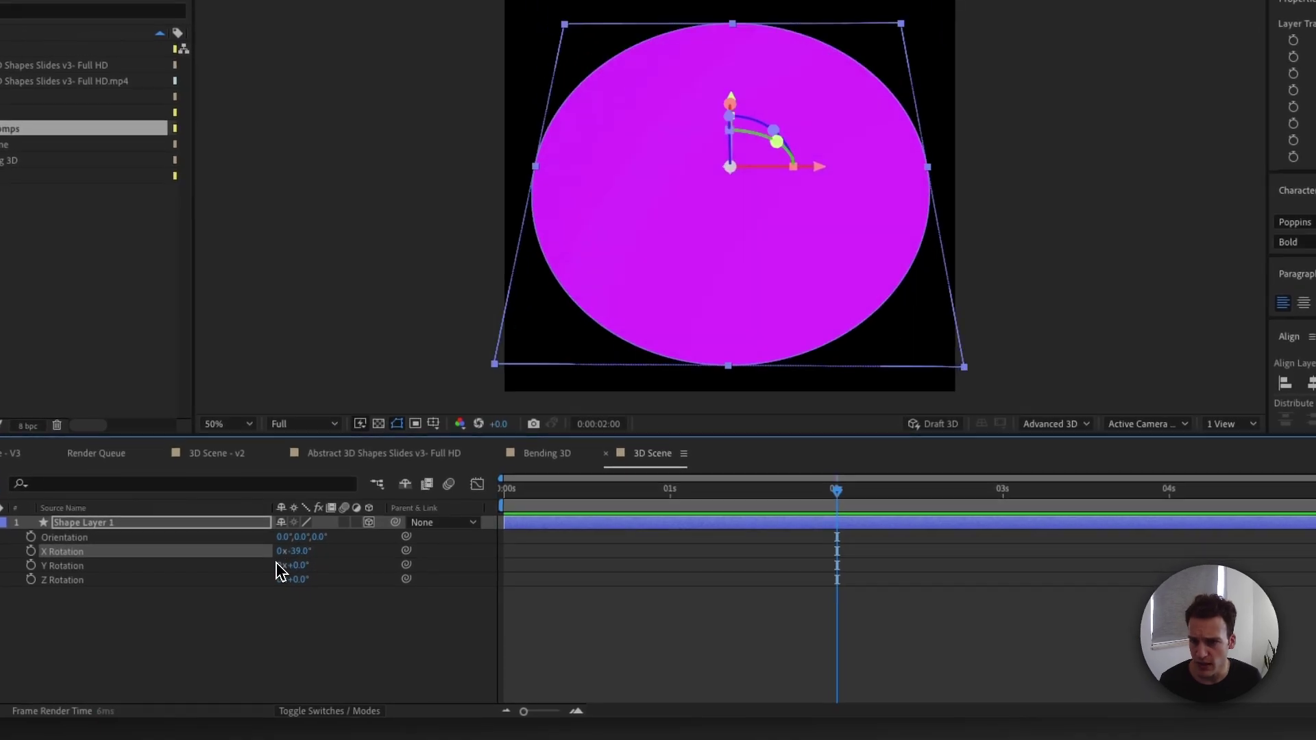
click(311, 554)
text(-90)
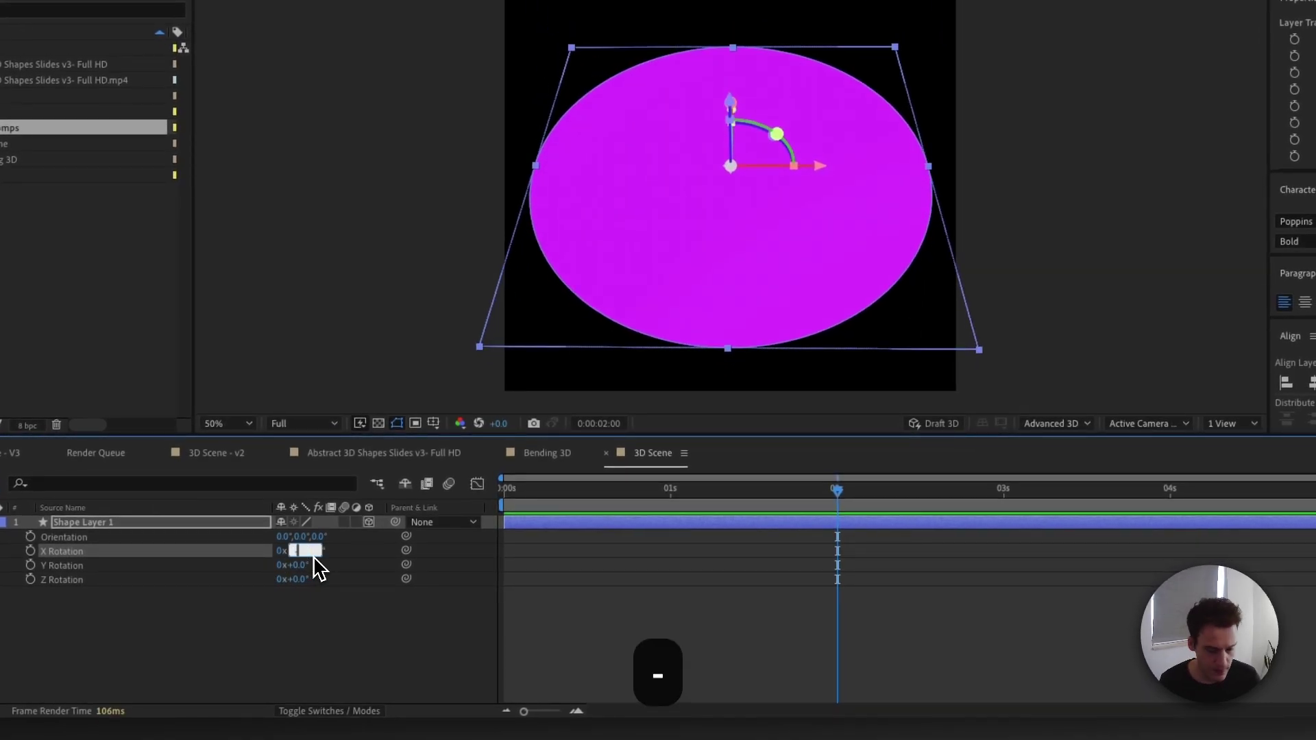
key(Return)
In the Top view, move the circle's anchor point from its centre to the bottom edge of the circle
click(1145, 423)
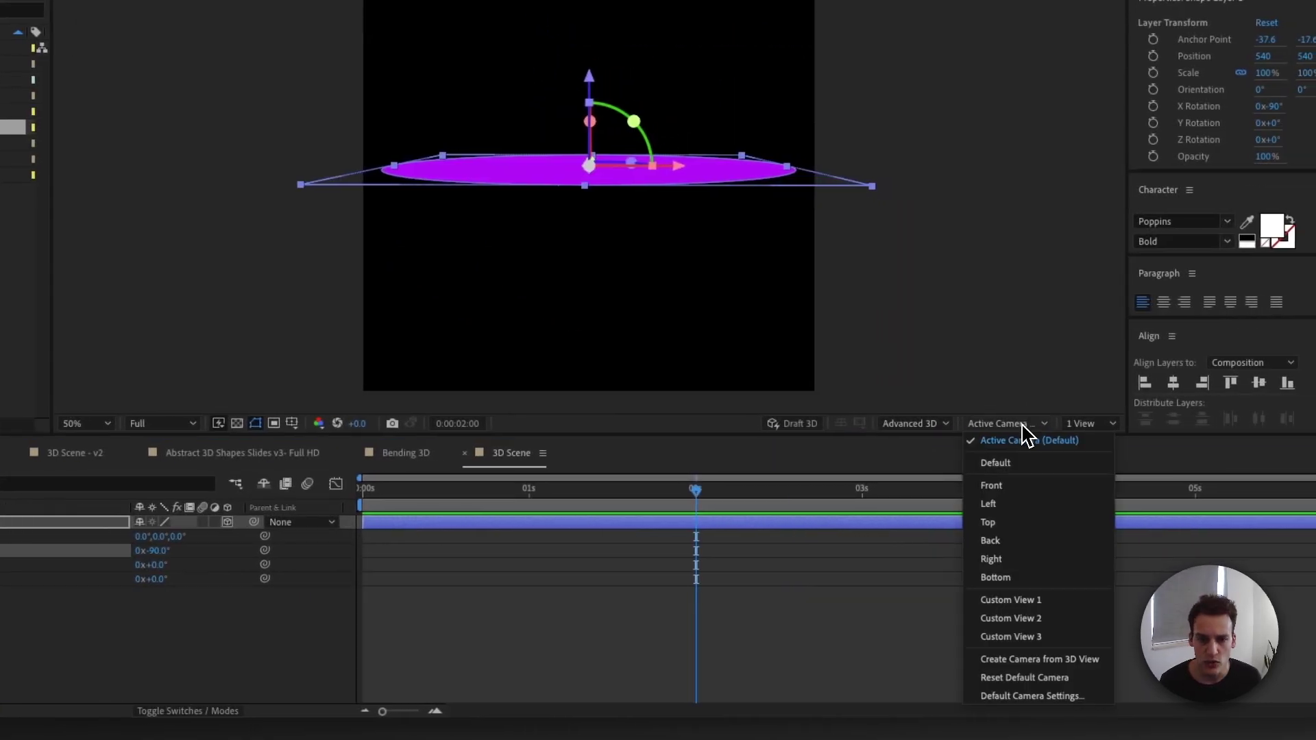
click(987, 522)
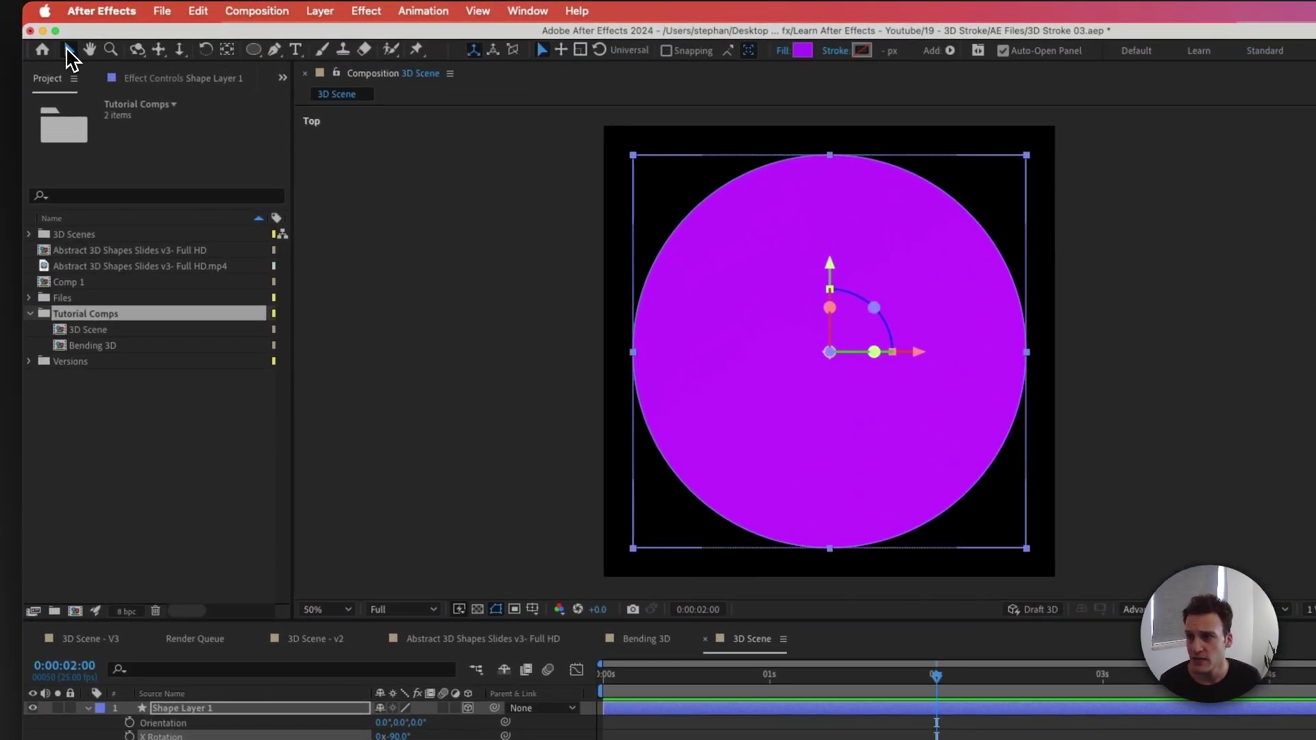
click(227, 49)
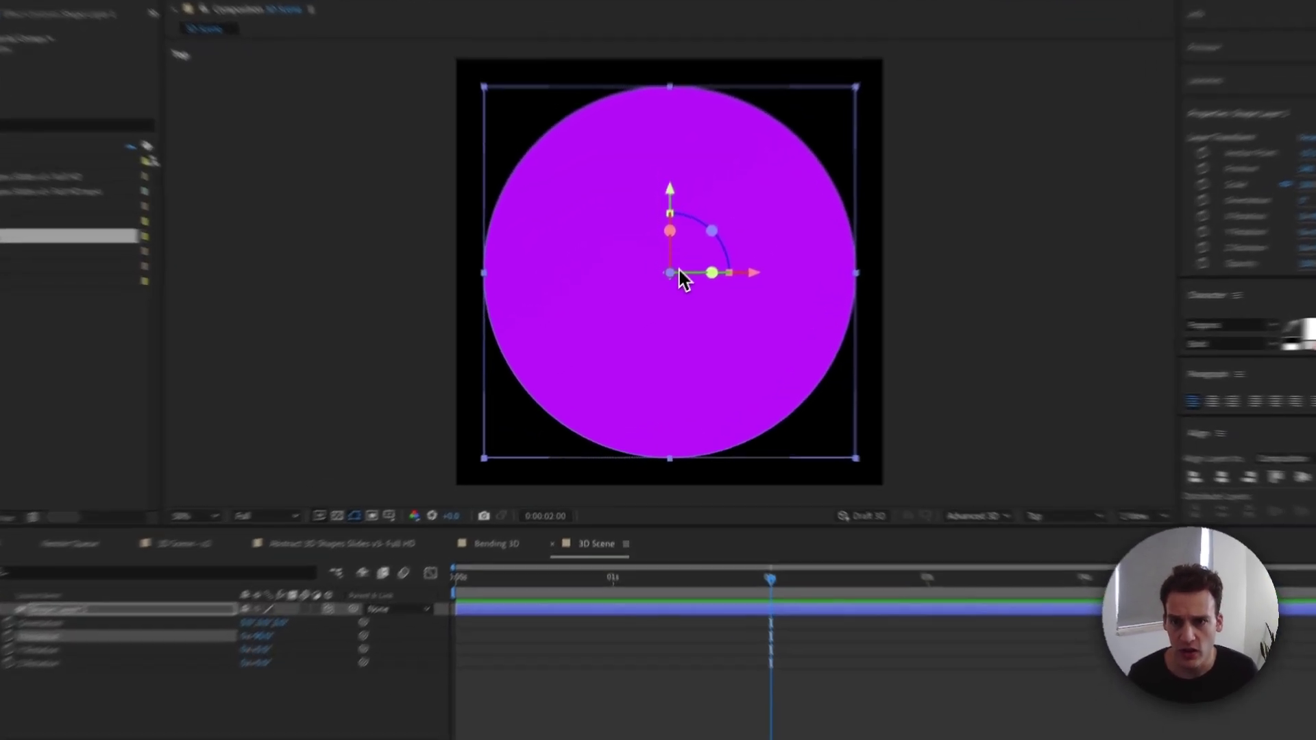
drag(664, 294, 709, 476)
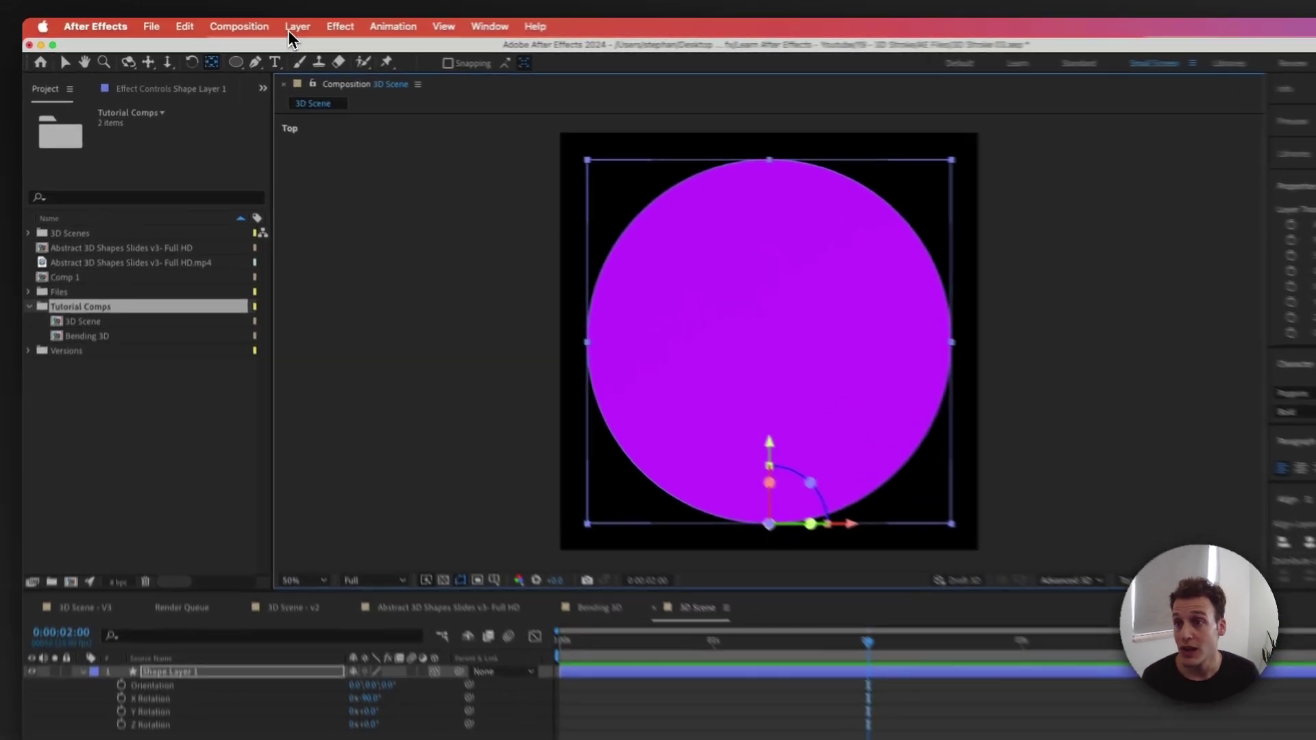
Add a null object to the composition and make it a 3D layer
click(269, 30)
mouse_move(268, 49)
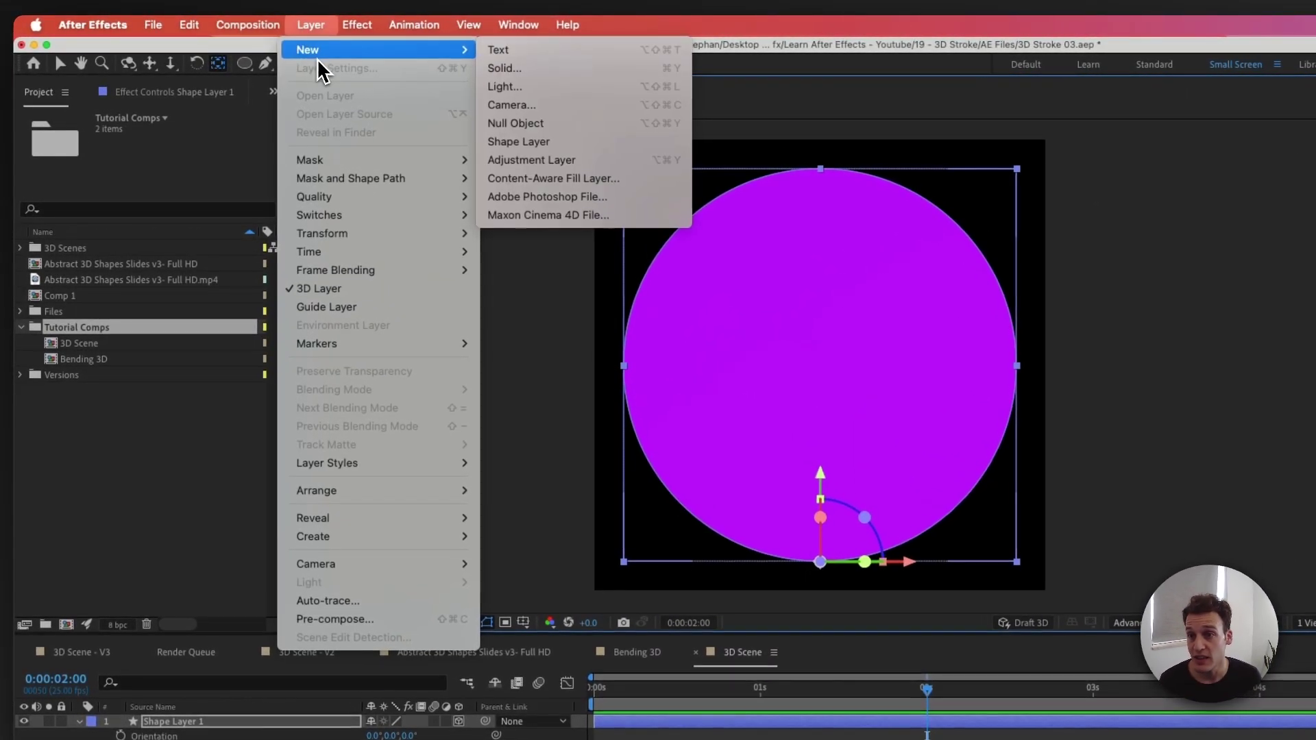
click(532, 124)
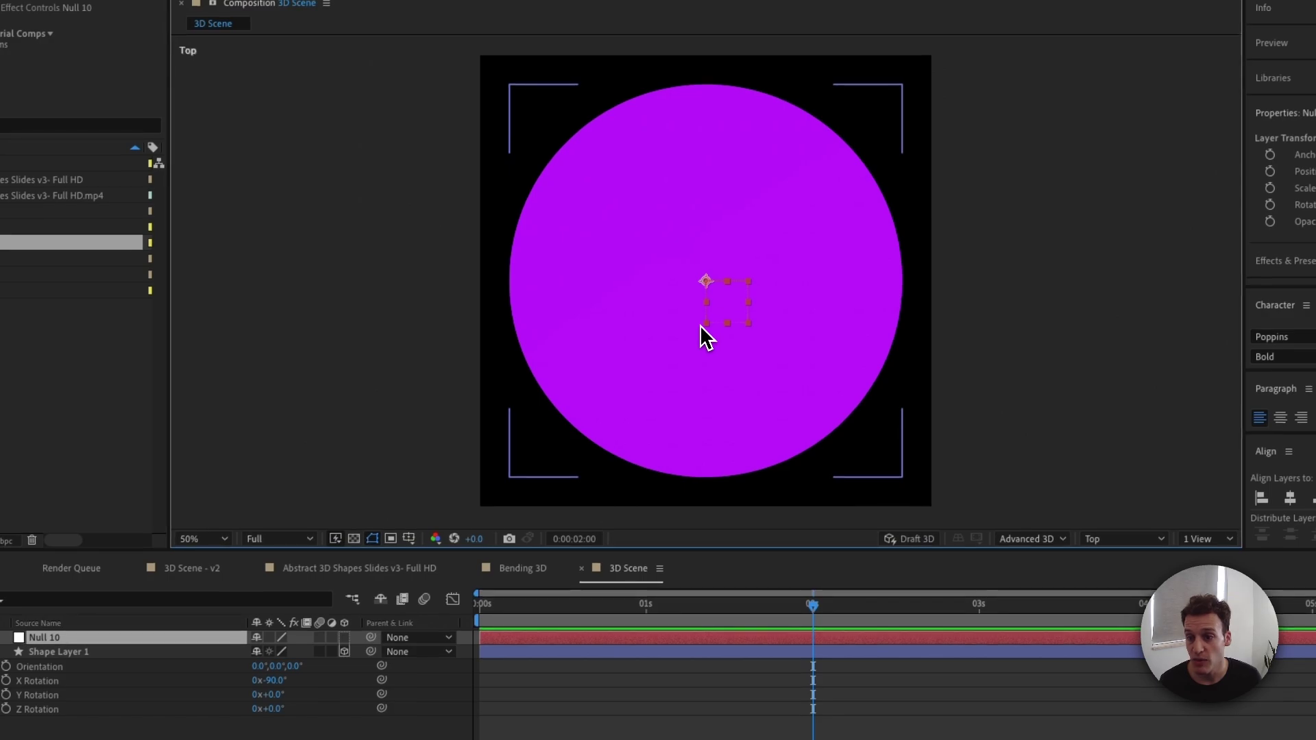
click(344, 637)
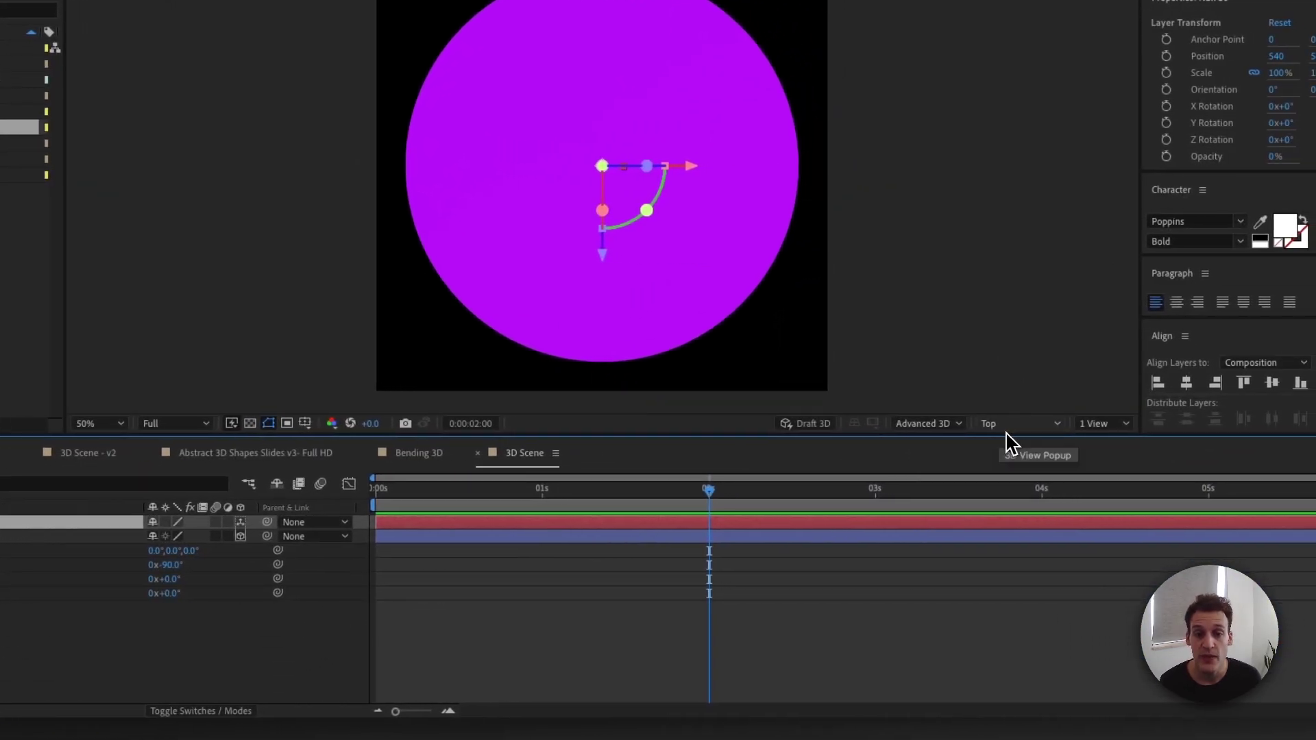
In the Active Camera view, lower the circle along its vertical axis and place a raised duplicate above it
click(1002, 429)
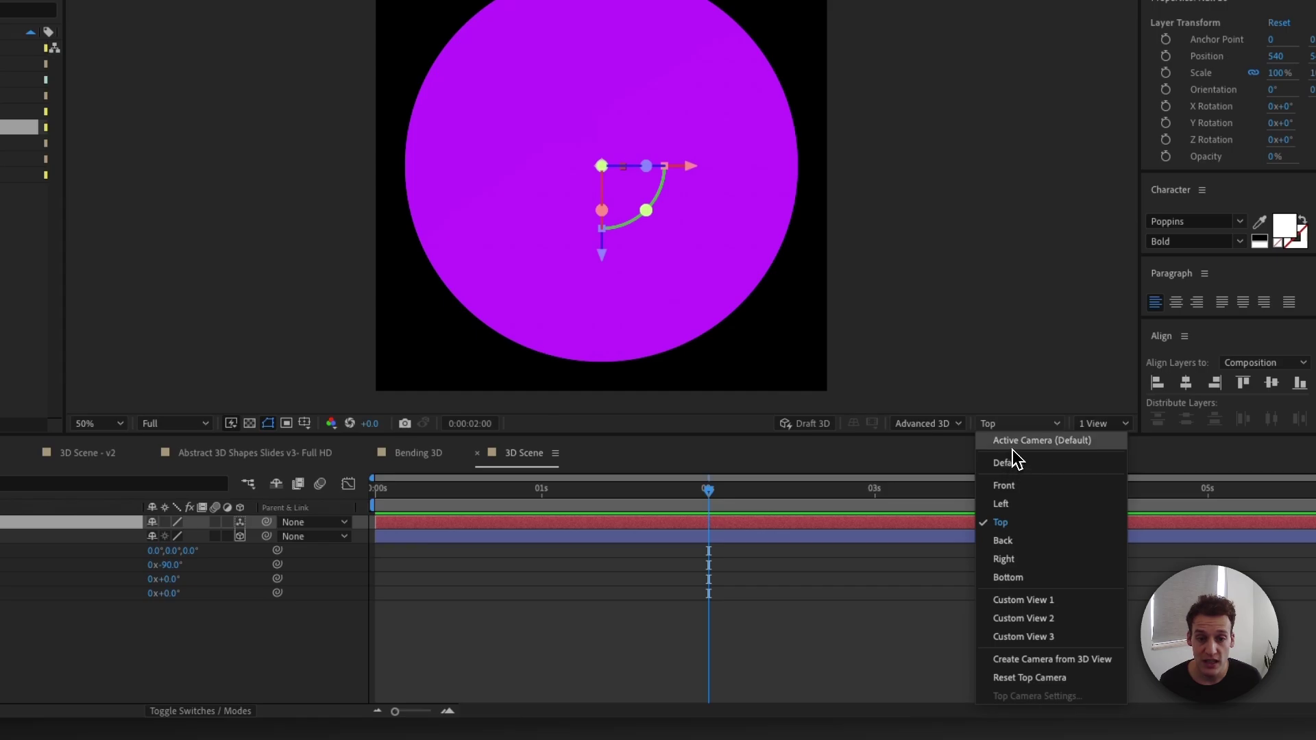
click(1006, 442)
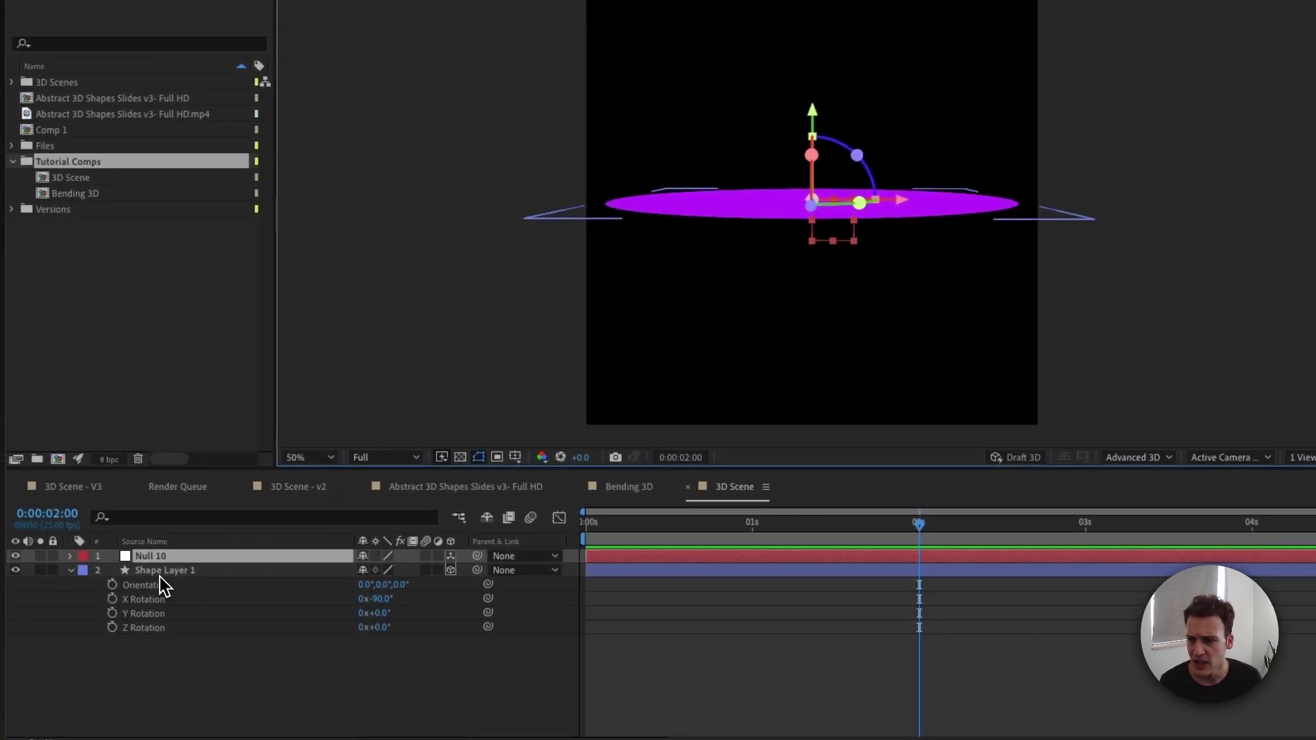
click(156, 569)
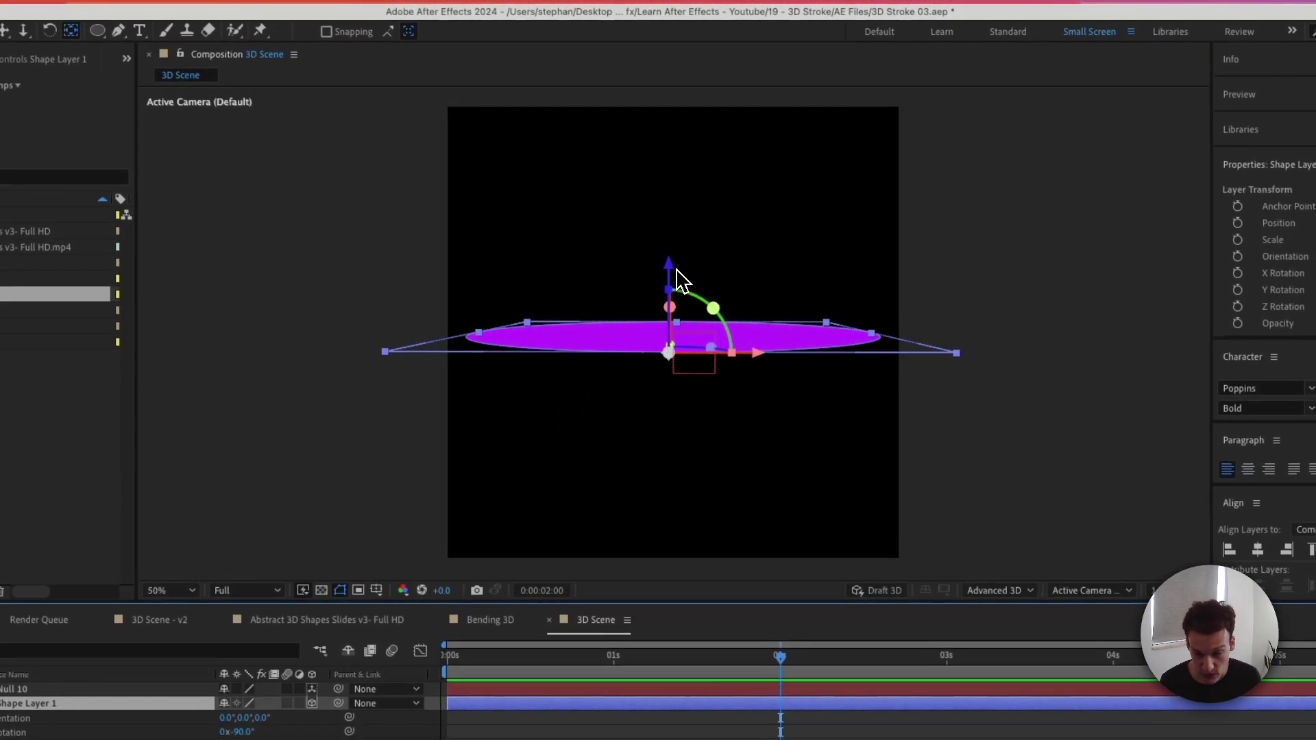
key(v)
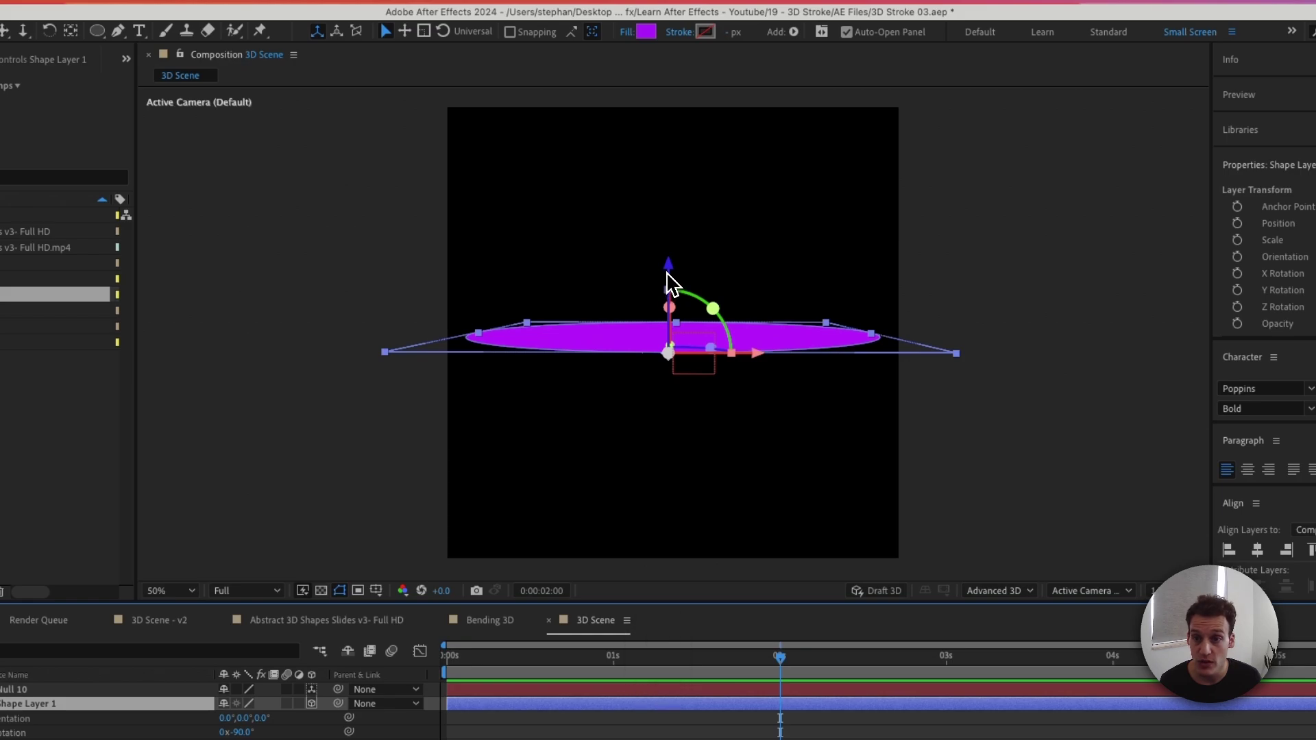
drag(670, 269, 674, 330)
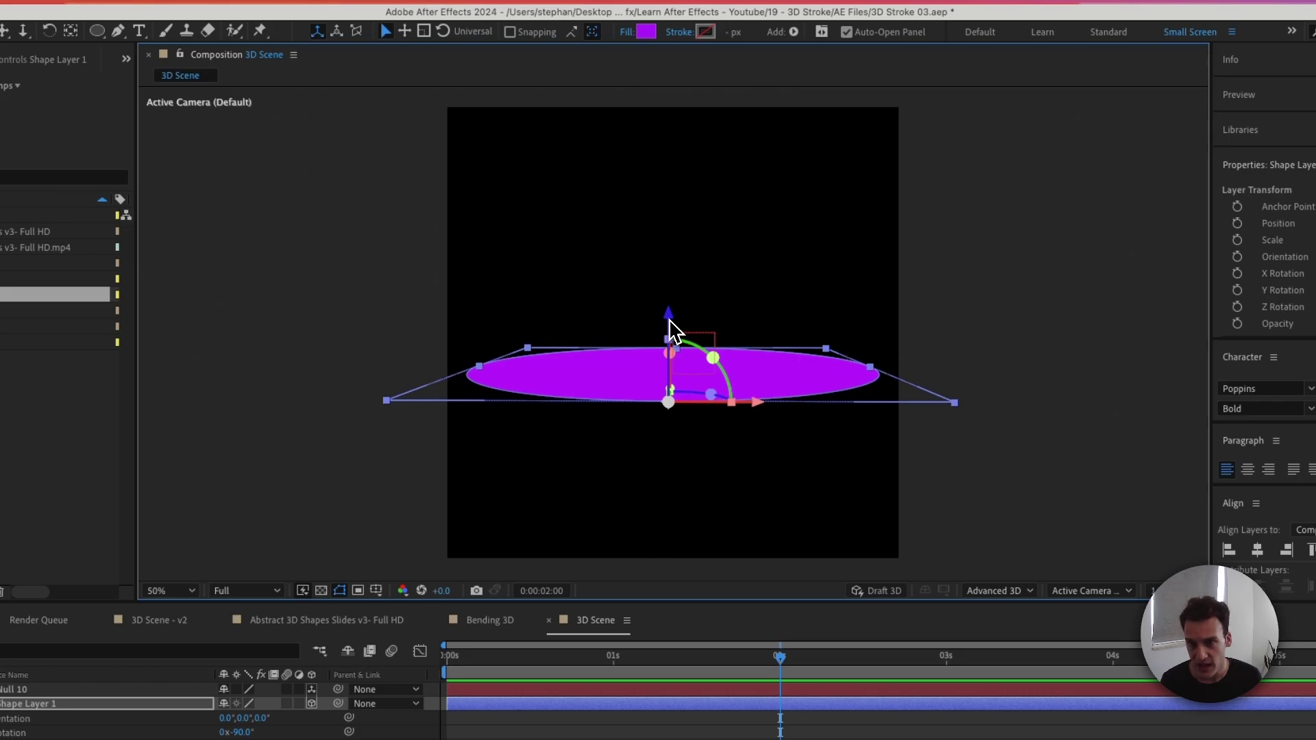
key(super+d)
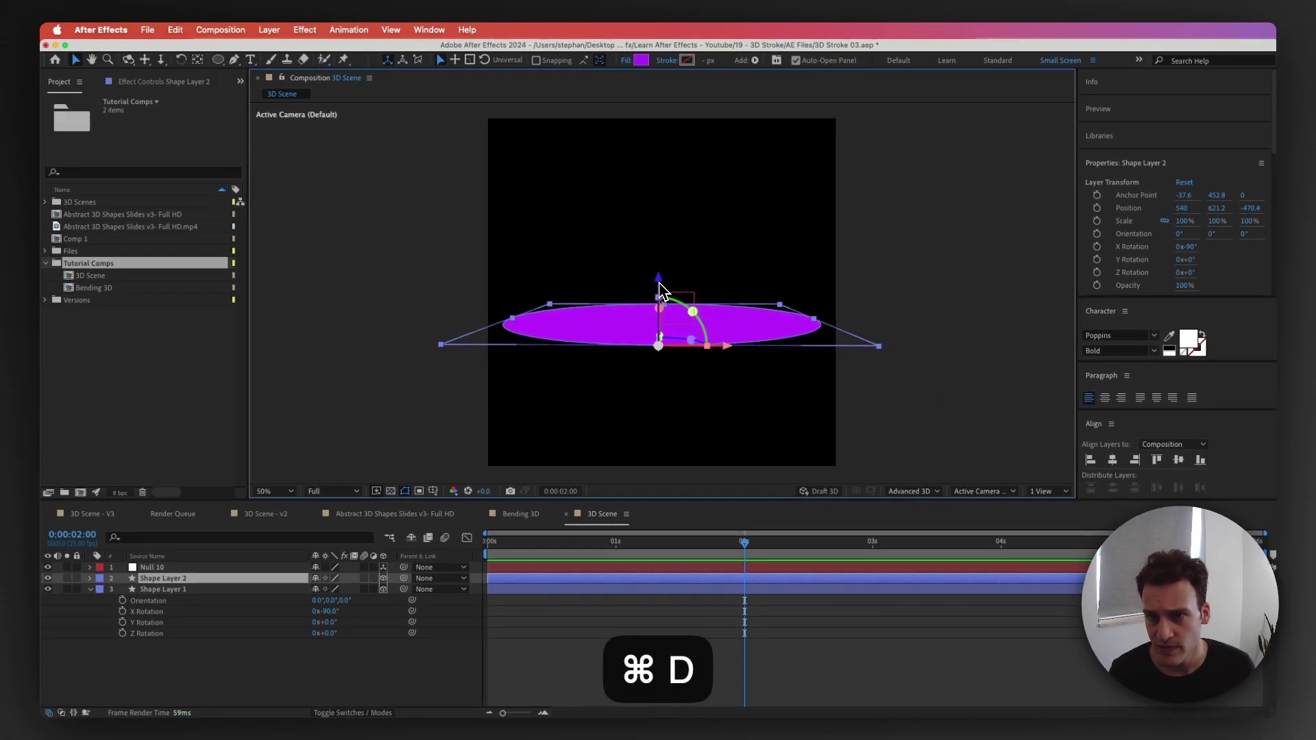
drag(660, 291, 656, 252)
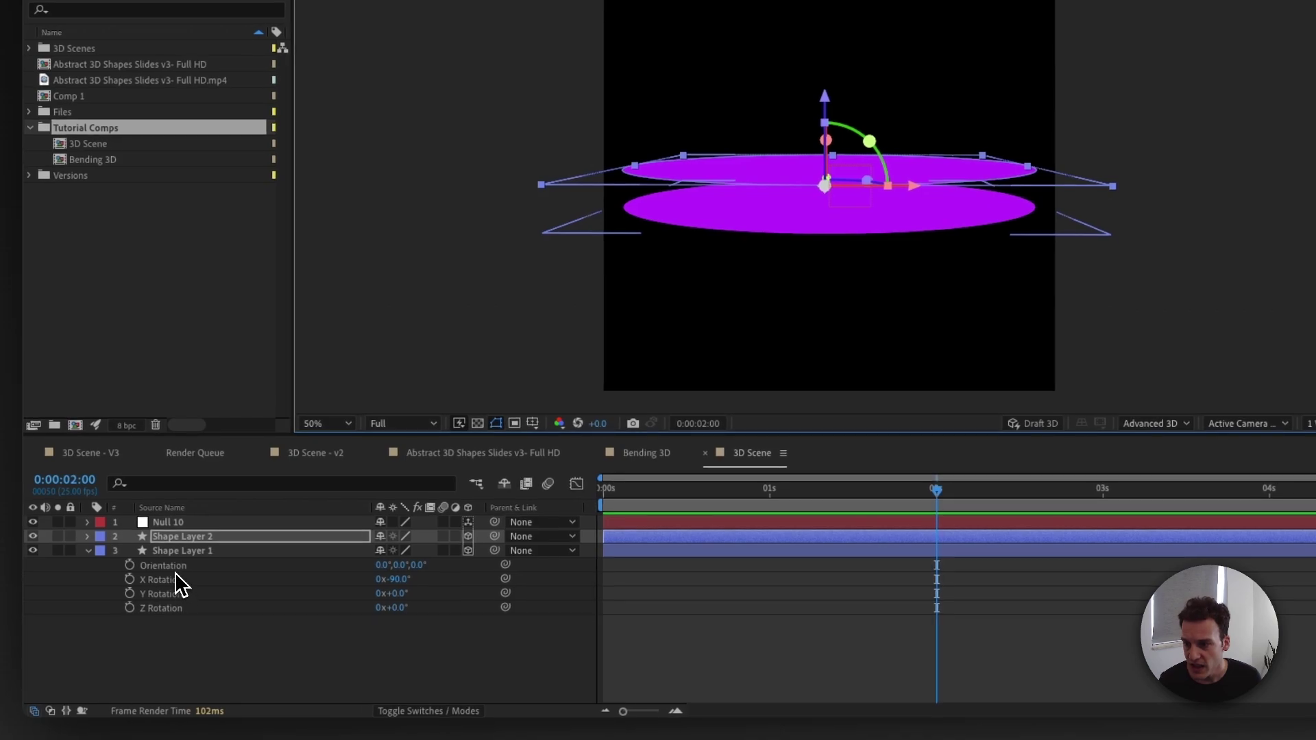
Parent both circle layers to the null and tilt the null to an orientation of about 8.5°, 338.5°, 354.4°
shift+click(167, 553)
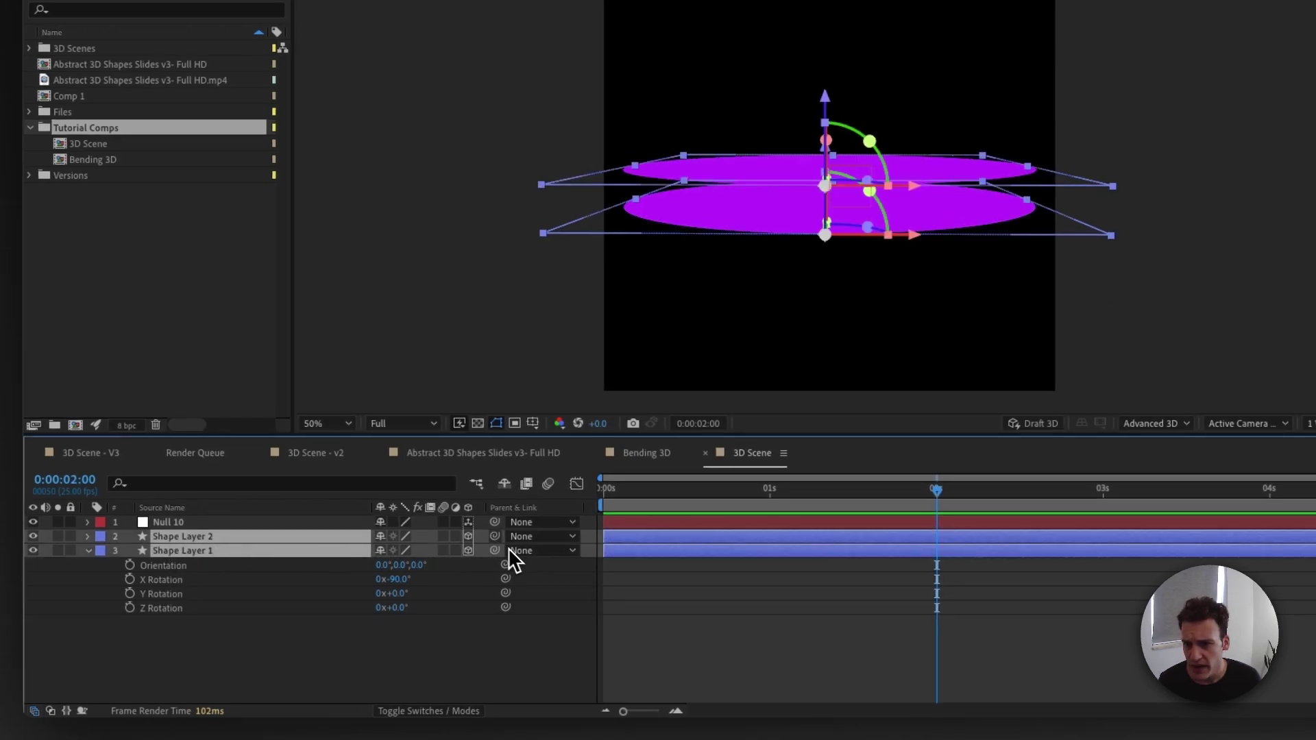
drag(494, 550, 270, 524)
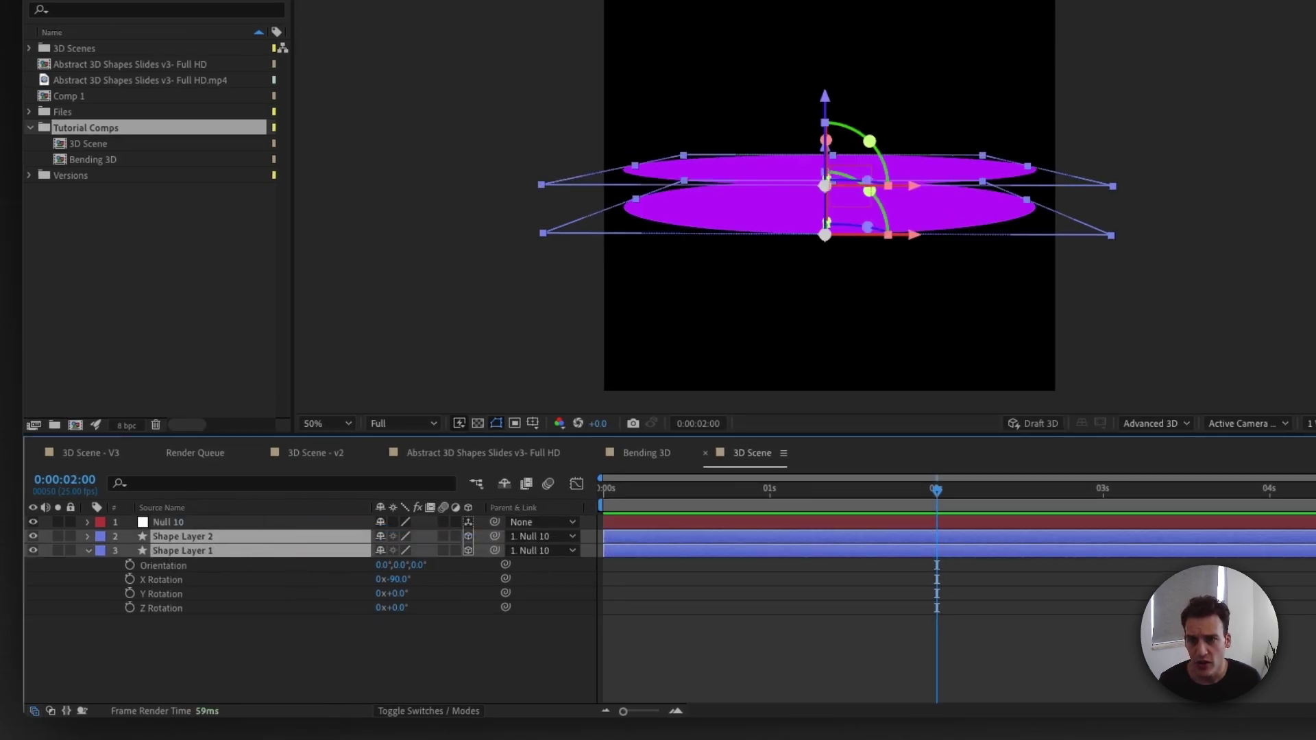
click(830, 143)
drag(830, 144, 833, 150)
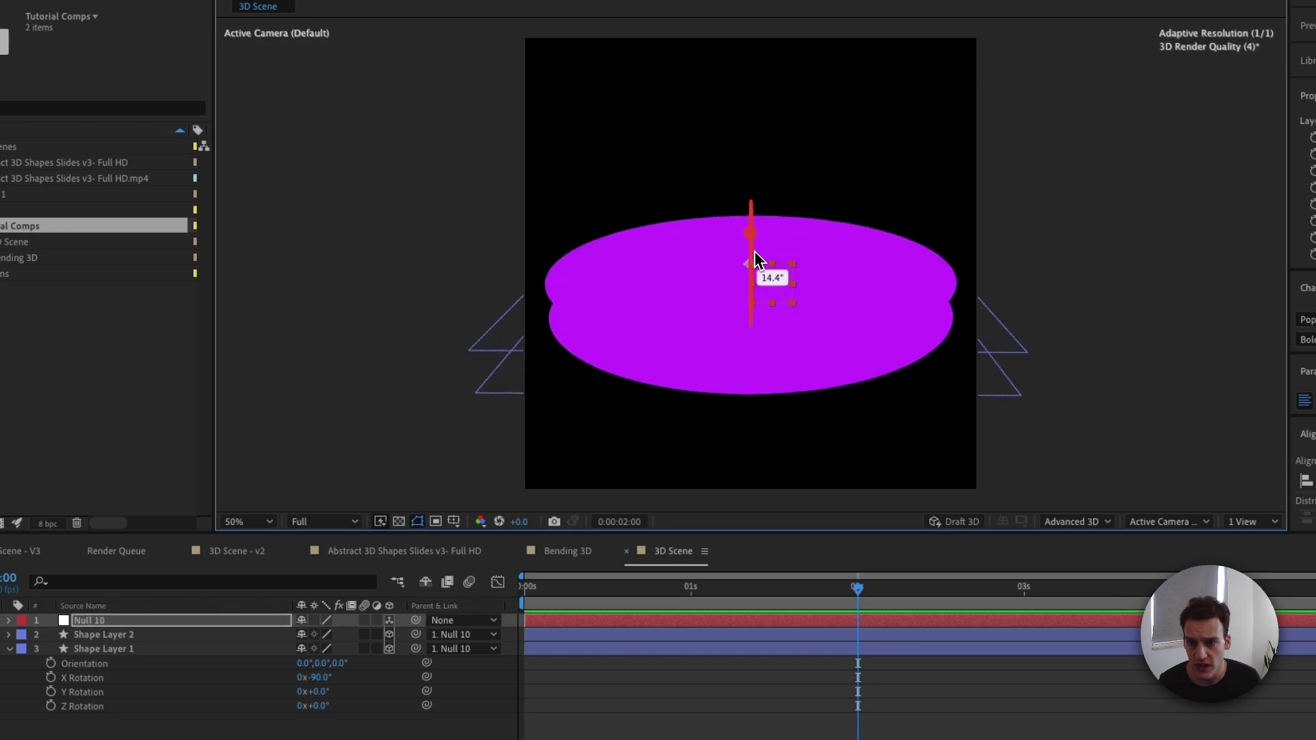
drag(754, 250, 776, 220)
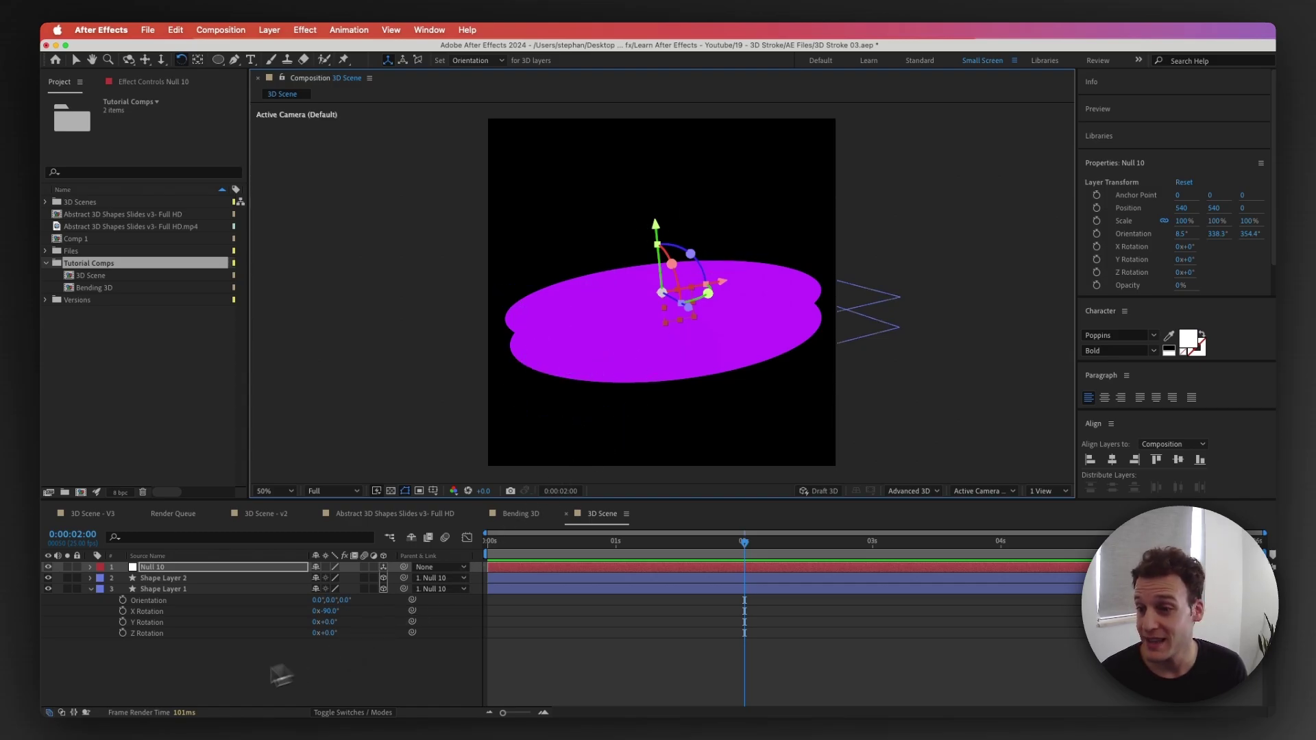
Select both circle shape layers and expand their property groups in the timeline
click(161, 589)
shift+click(164, 581)
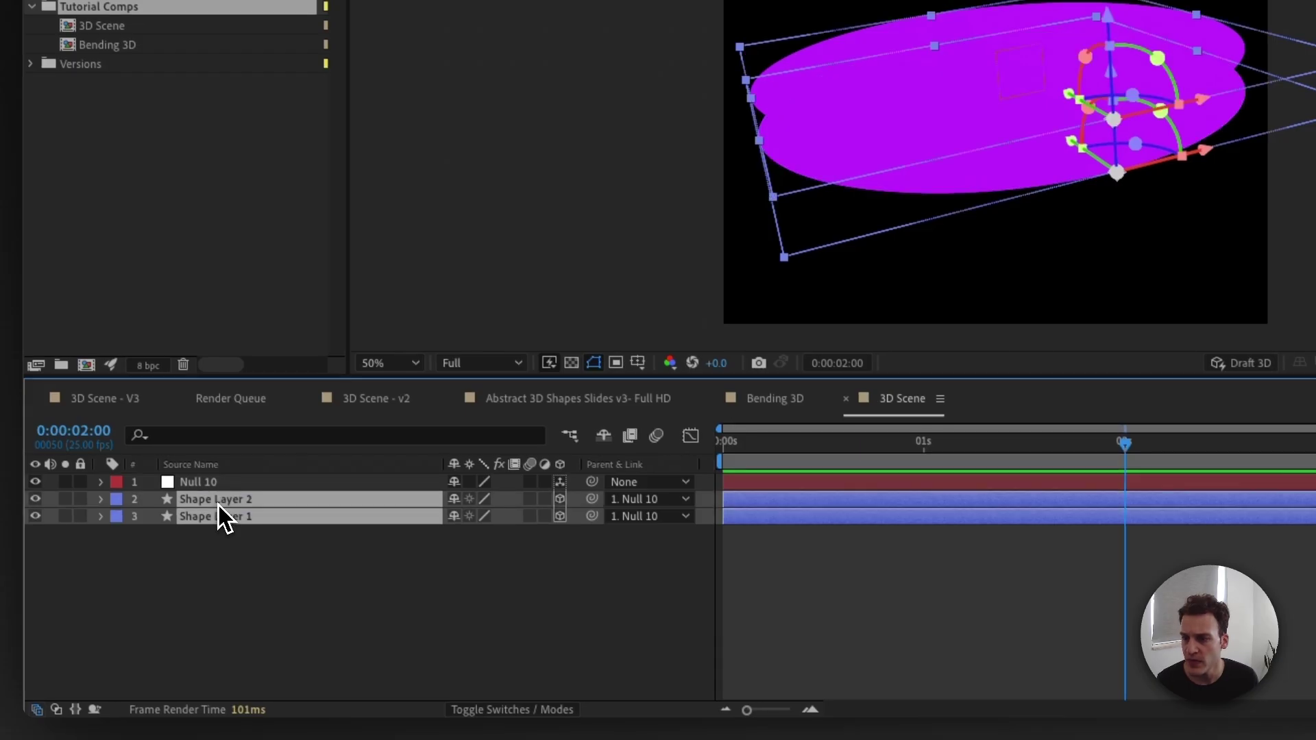
click(101, 516)
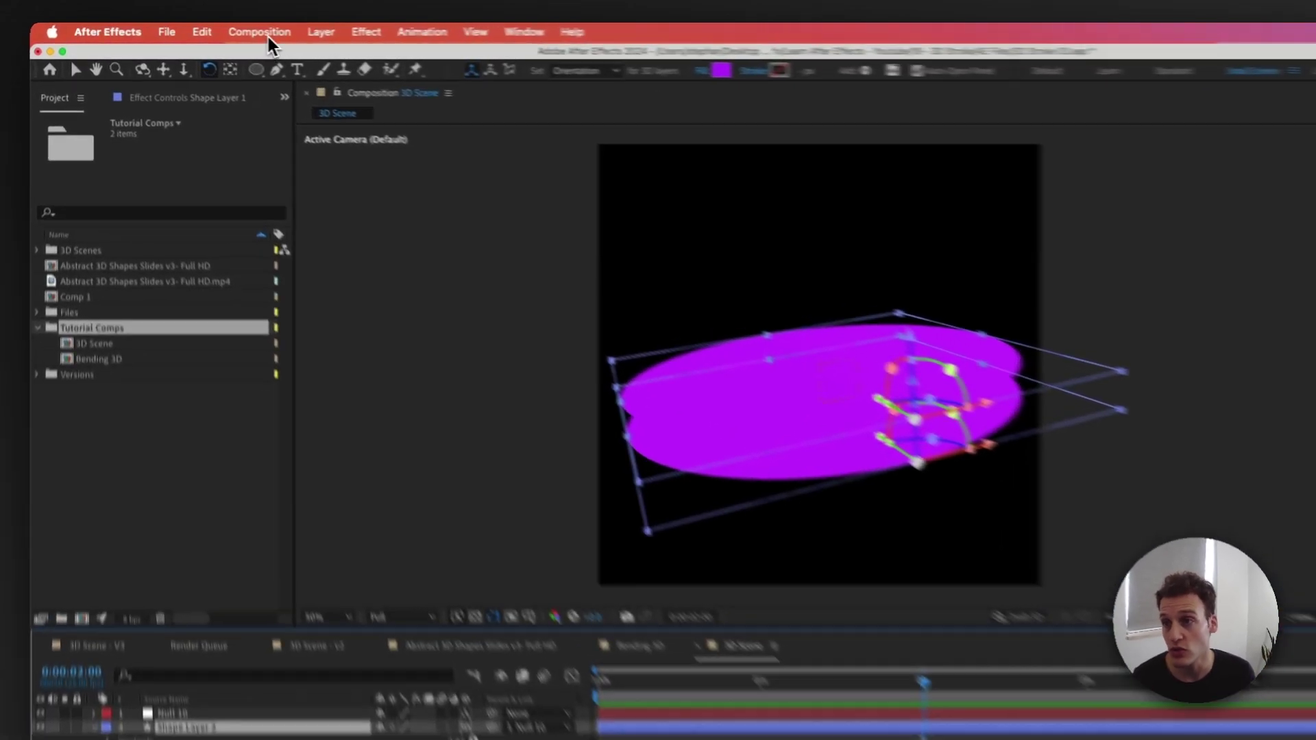
Choose Advanced 3D as the 3D renderer in the composition settings
click(220, 30)
click(259, 68)
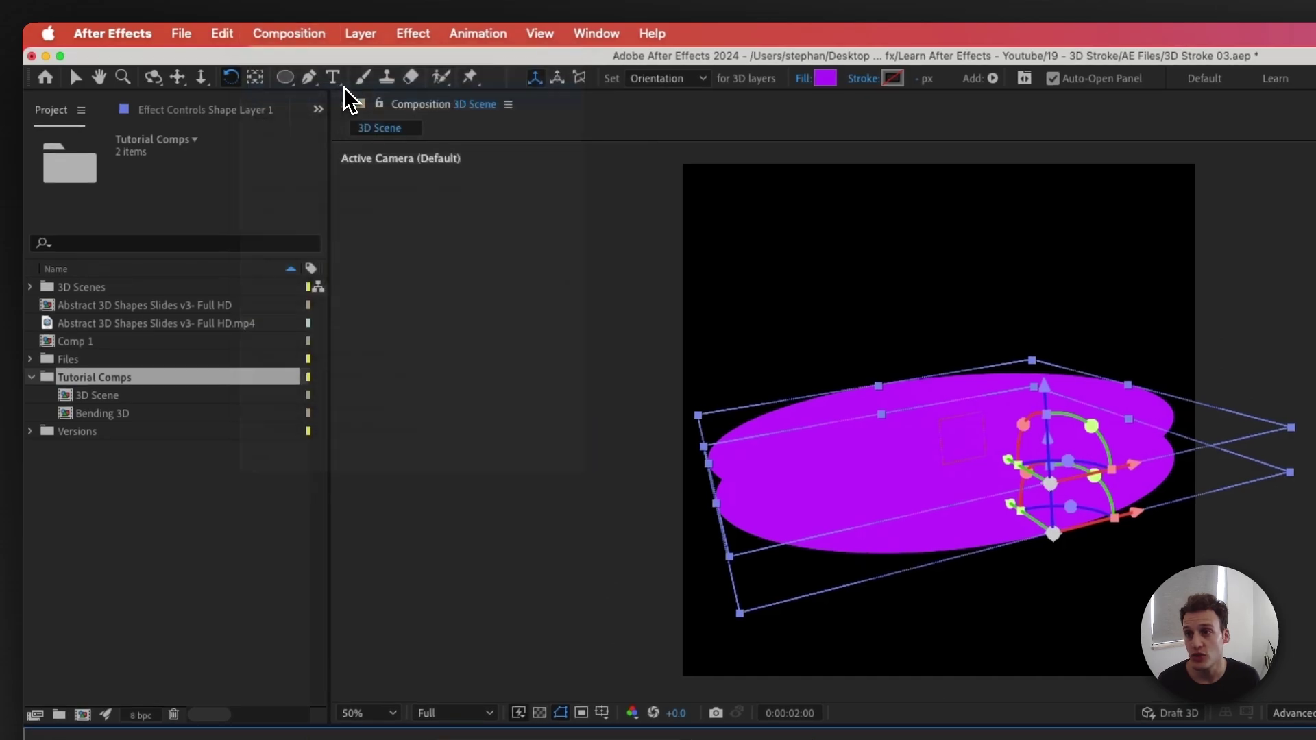
click(340, 282)
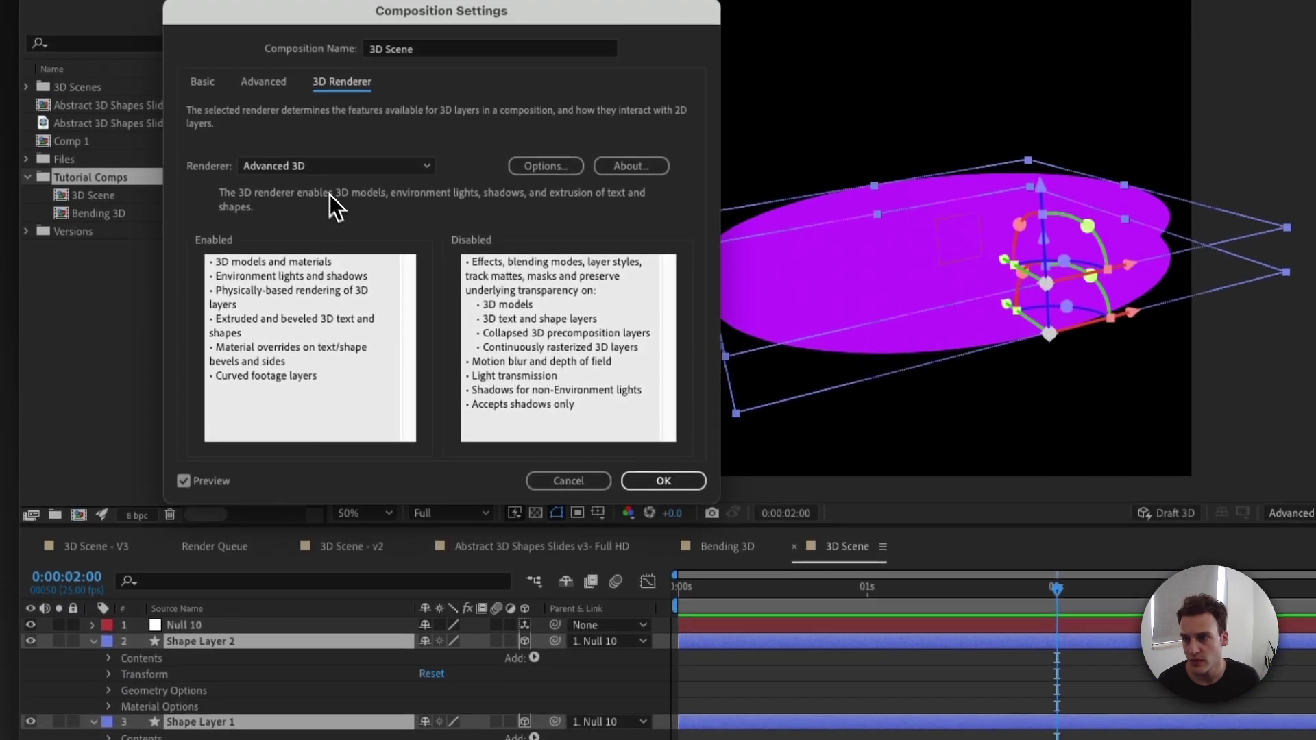
click(306, 370)
click(293, 208)
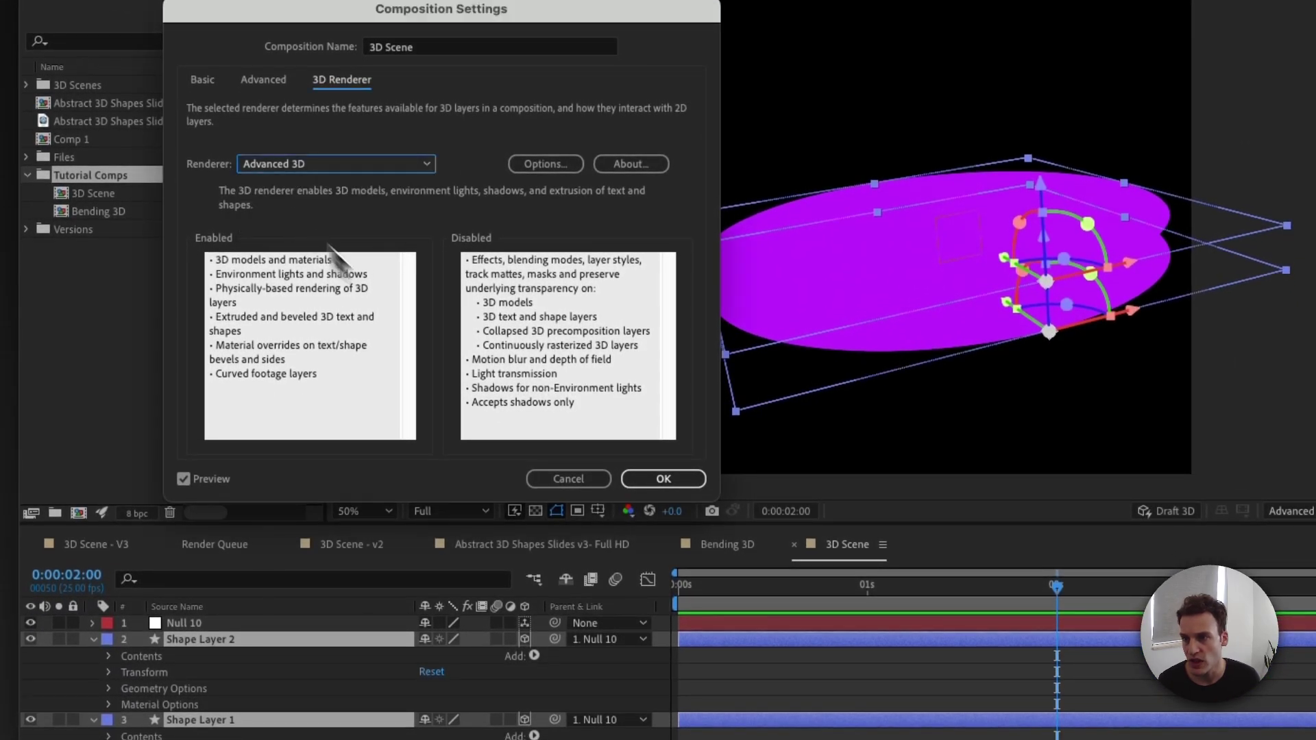
click(662, 478)
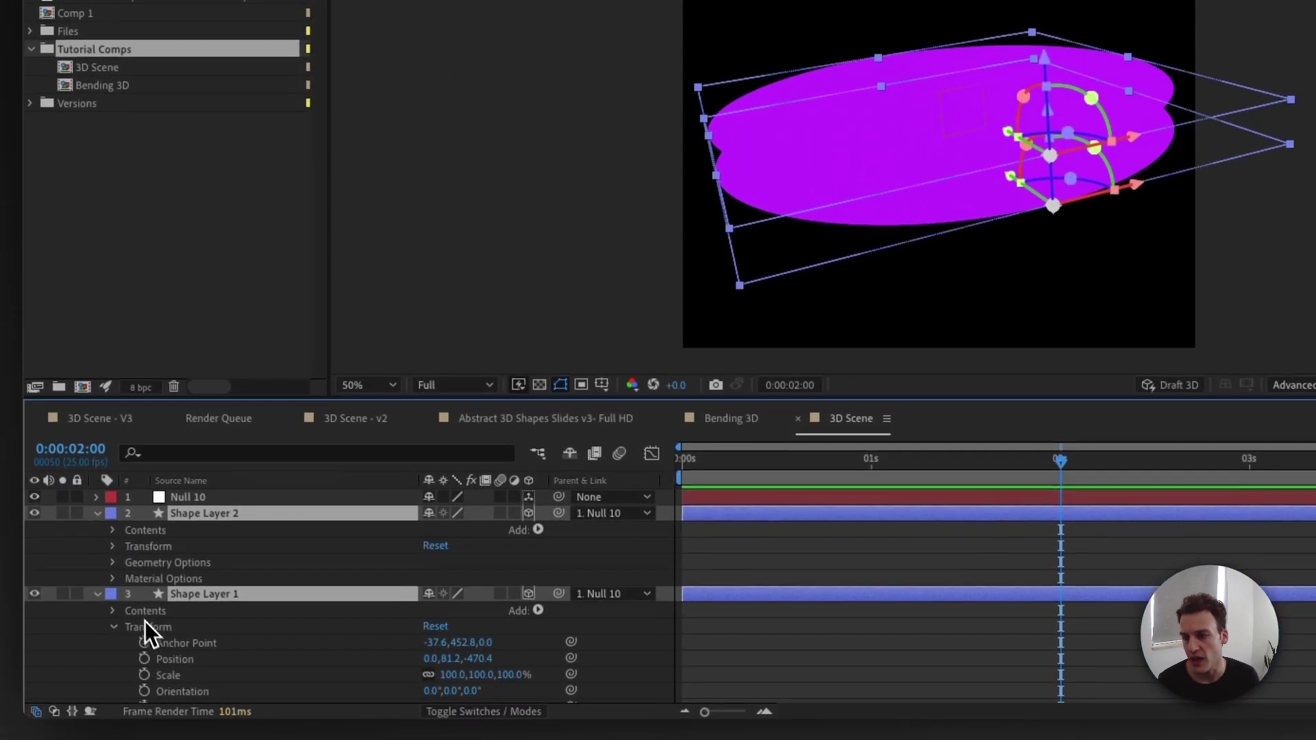
Set the Extrusion Depth of both circles to 30 and their Bevel Style to Convex
click(113, 562)
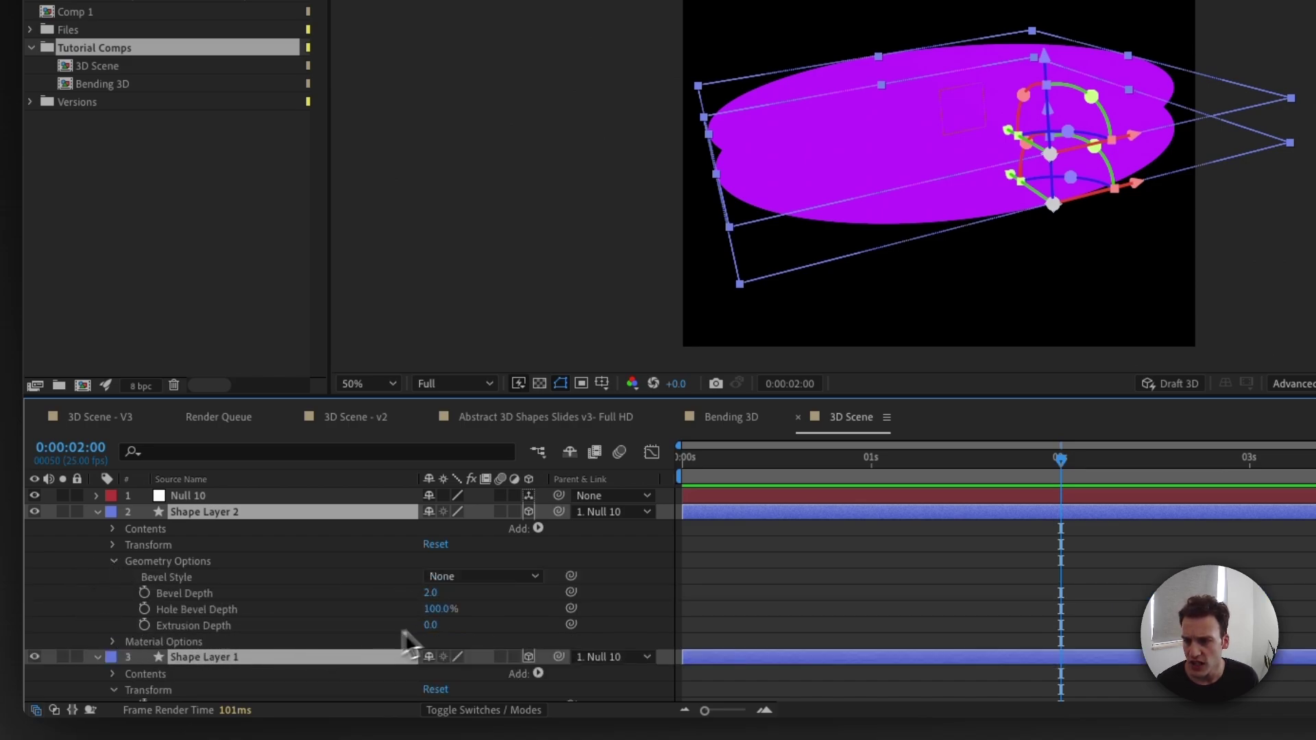
drag(436, 625, 456, 626)
text(30)
key(Return)
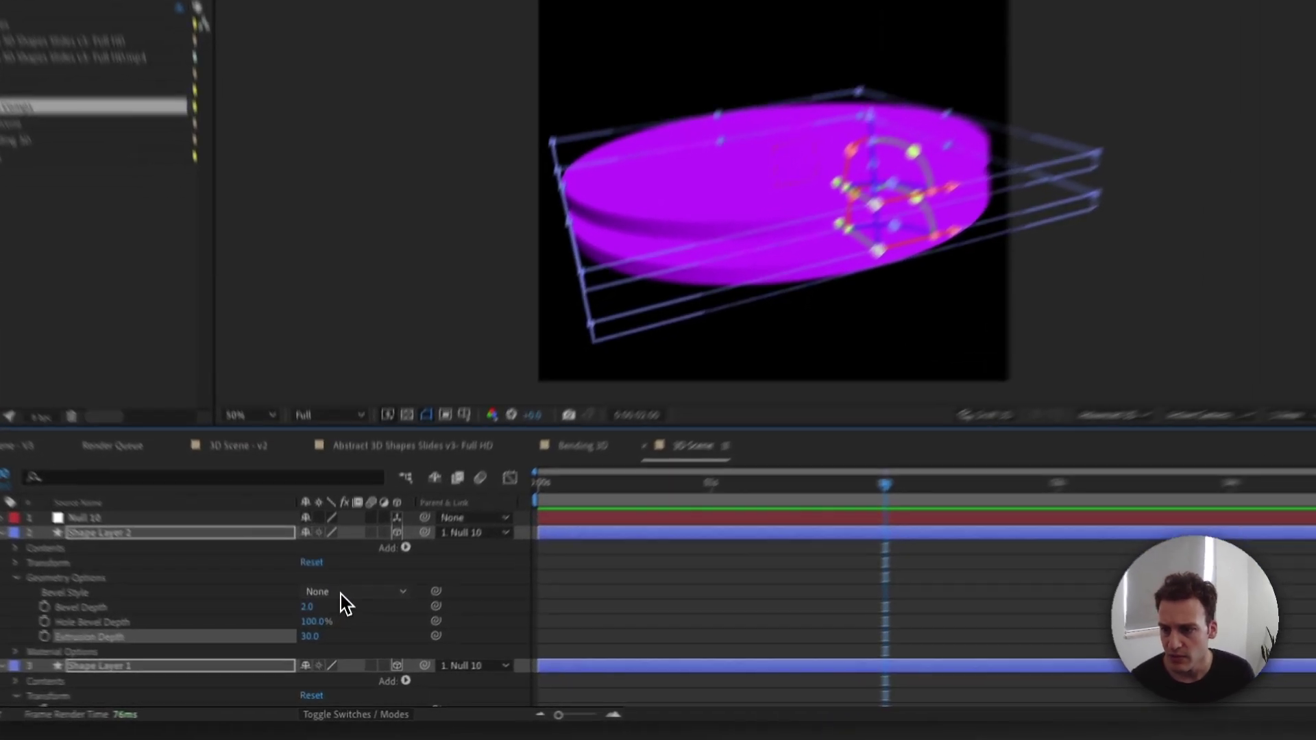
click(339, 622)
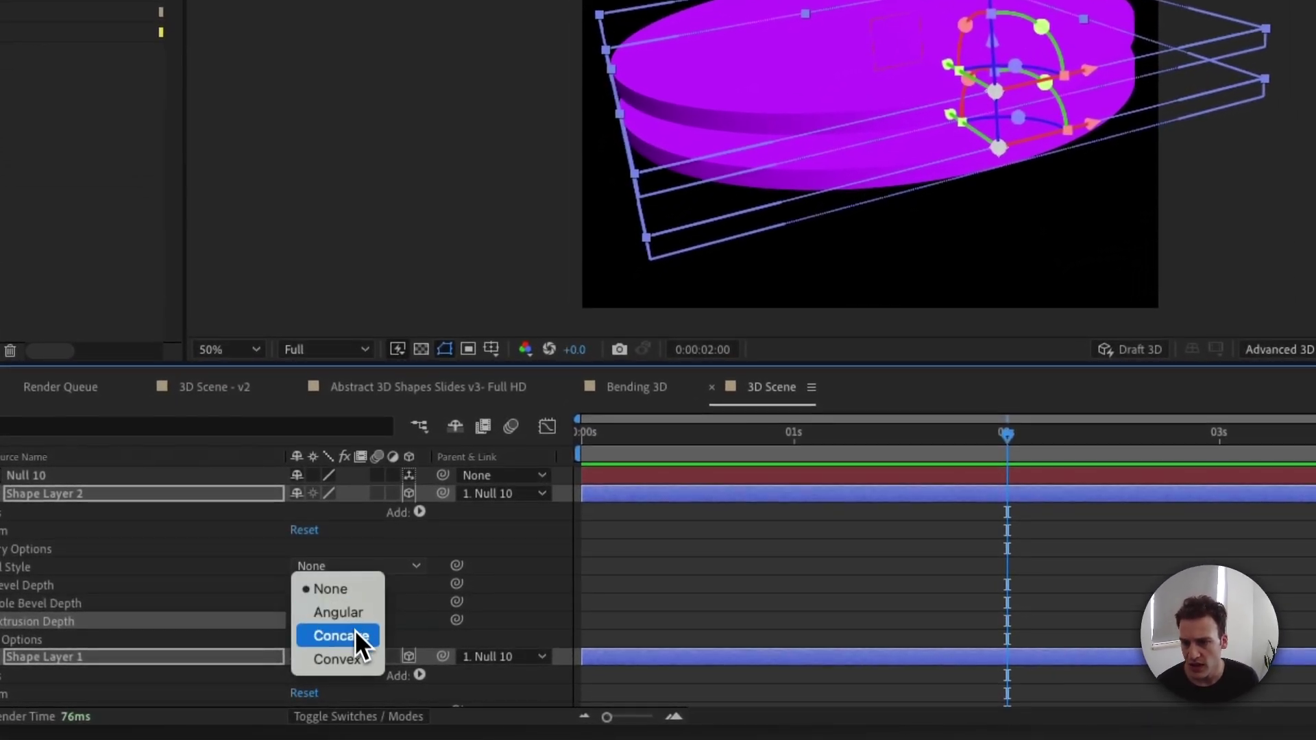
click(352, 663)
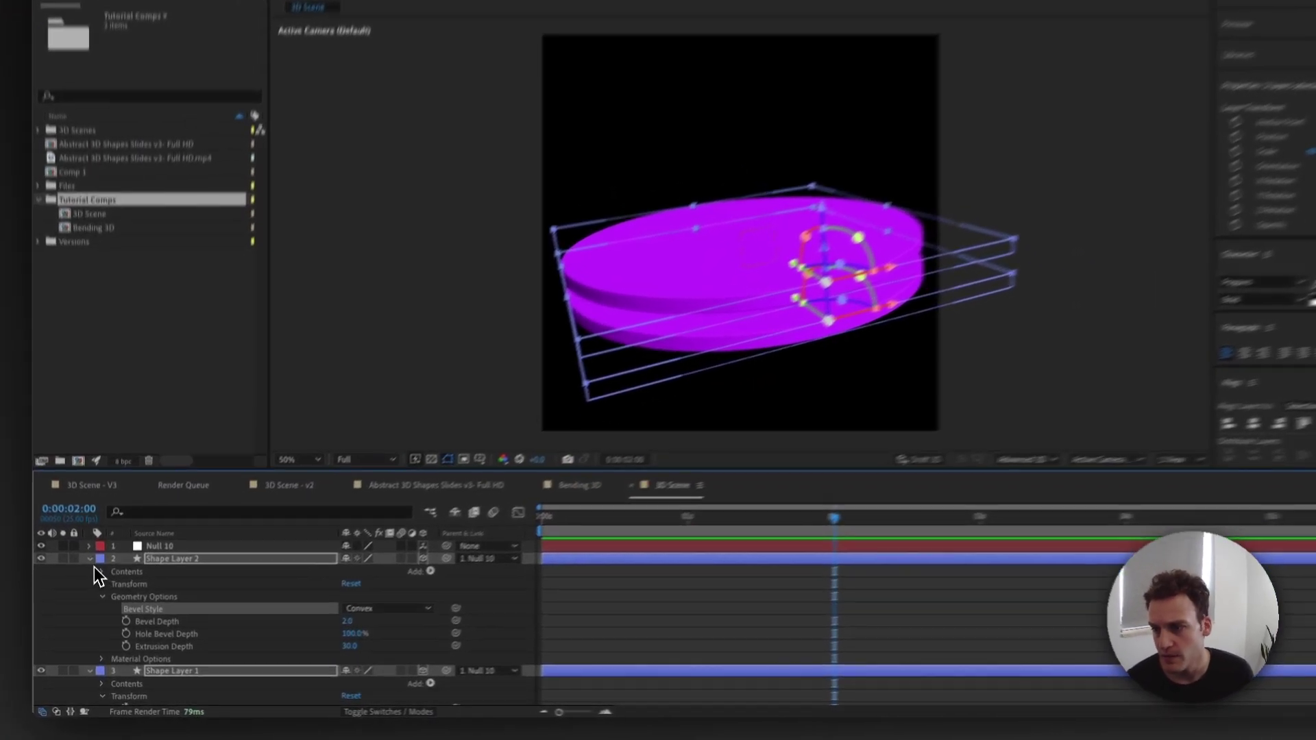
click(88, 578)
Scale the null down to 85% so both discs shrink together
click(175, 525)
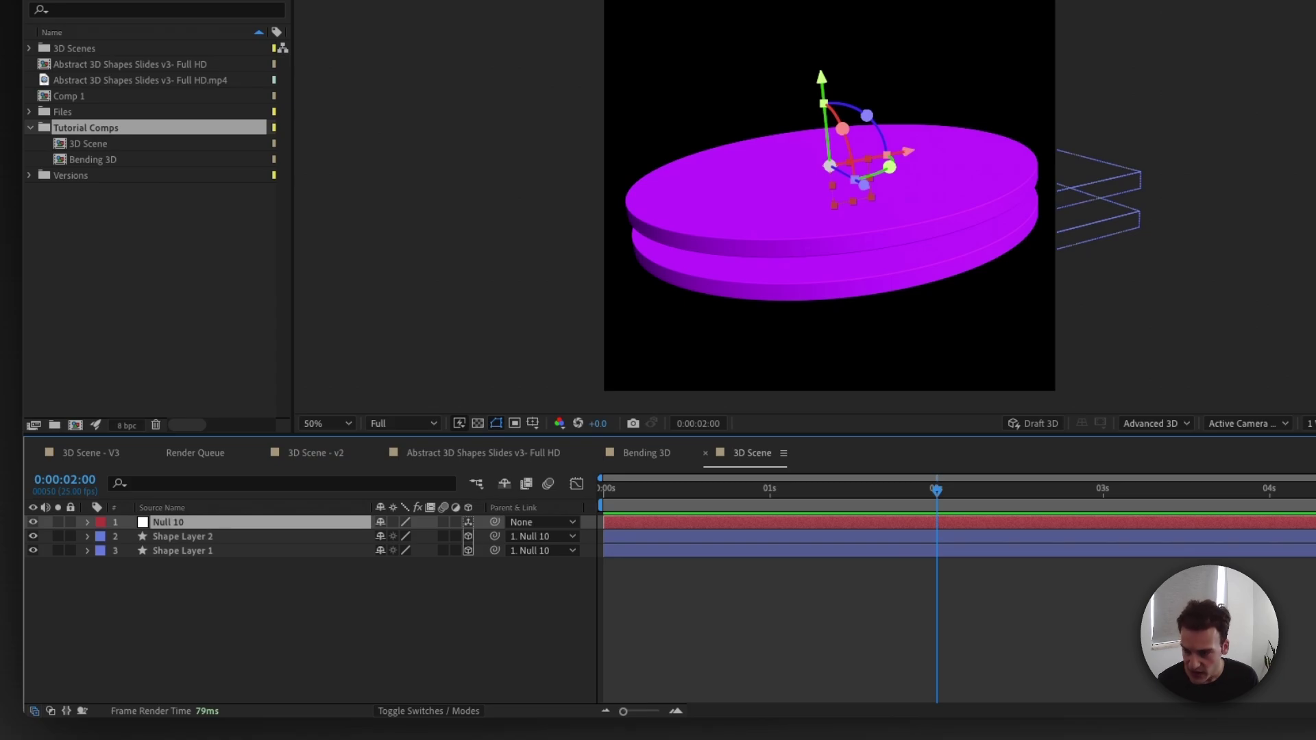
key(s)
drag(427, 546, 409, 556)
click(379, 615)
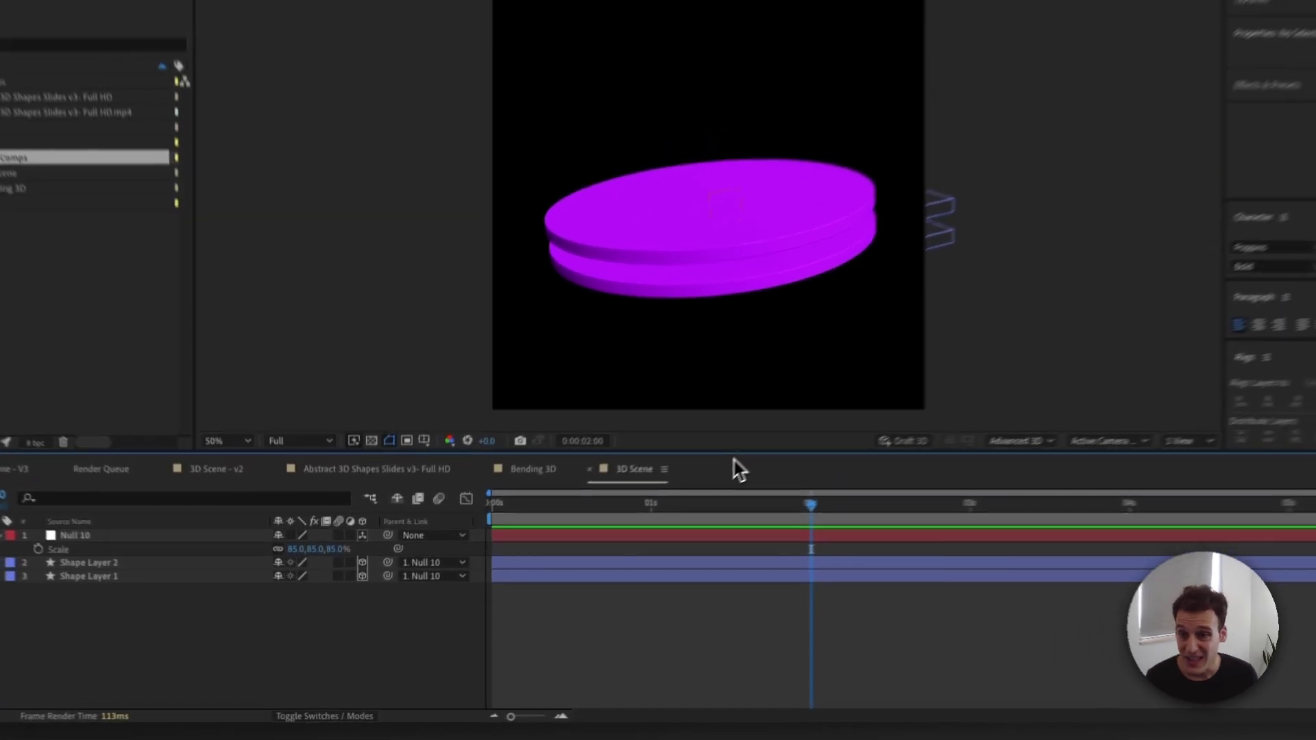
Add a starting Y Rotation keyframe at 0 seconds to both shape layers
key(Home)
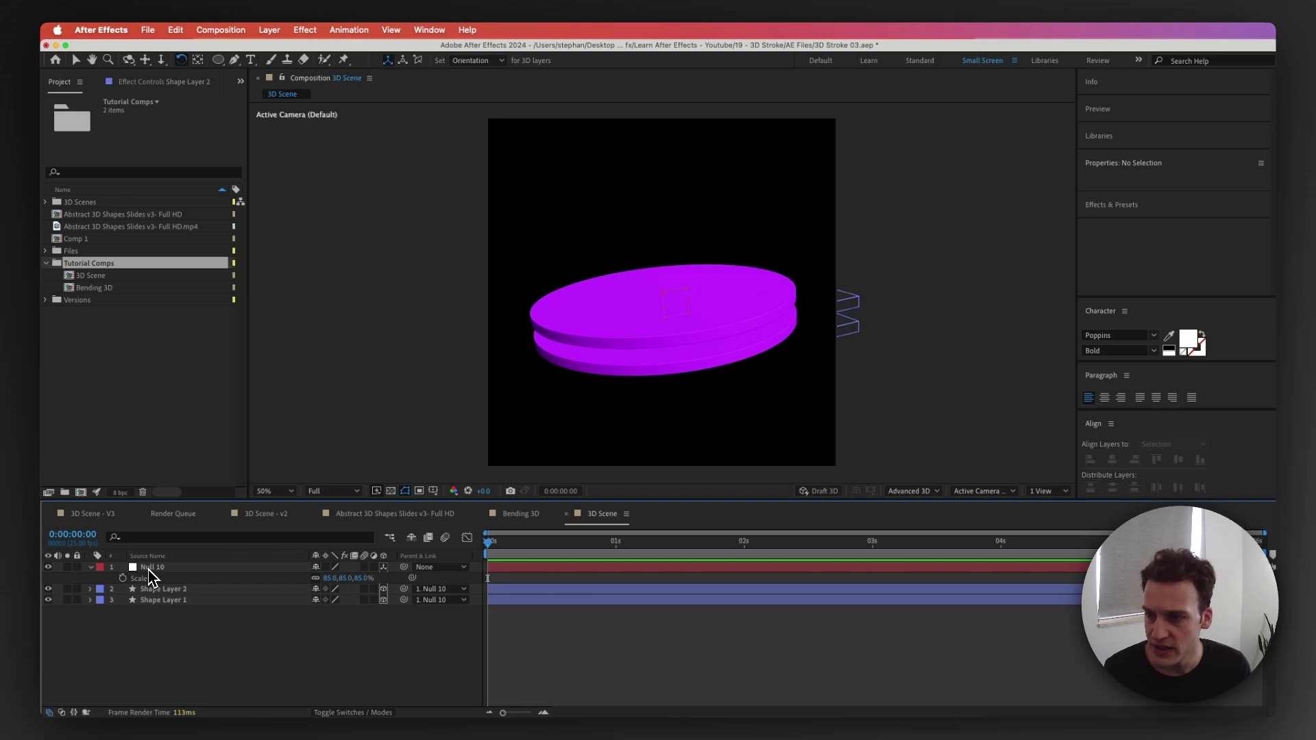
click(159, 589)
shift+click(165, 600)
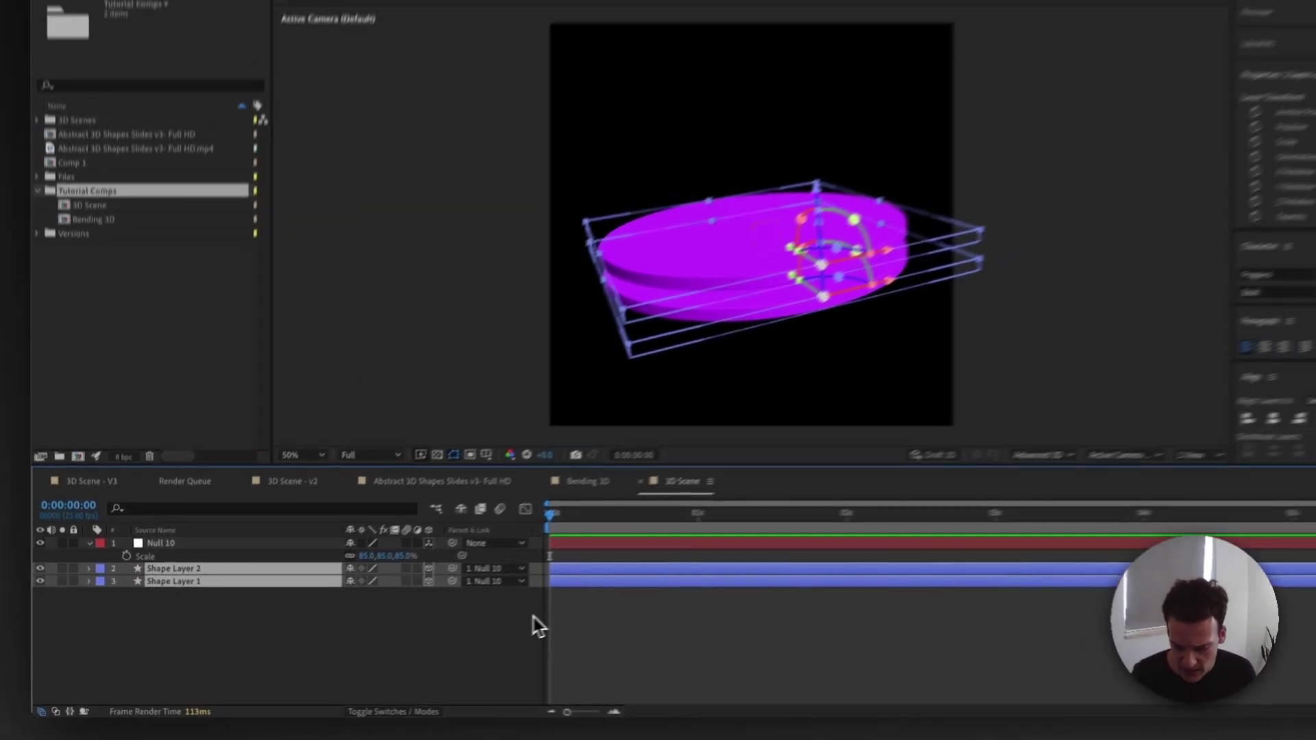
key(r)
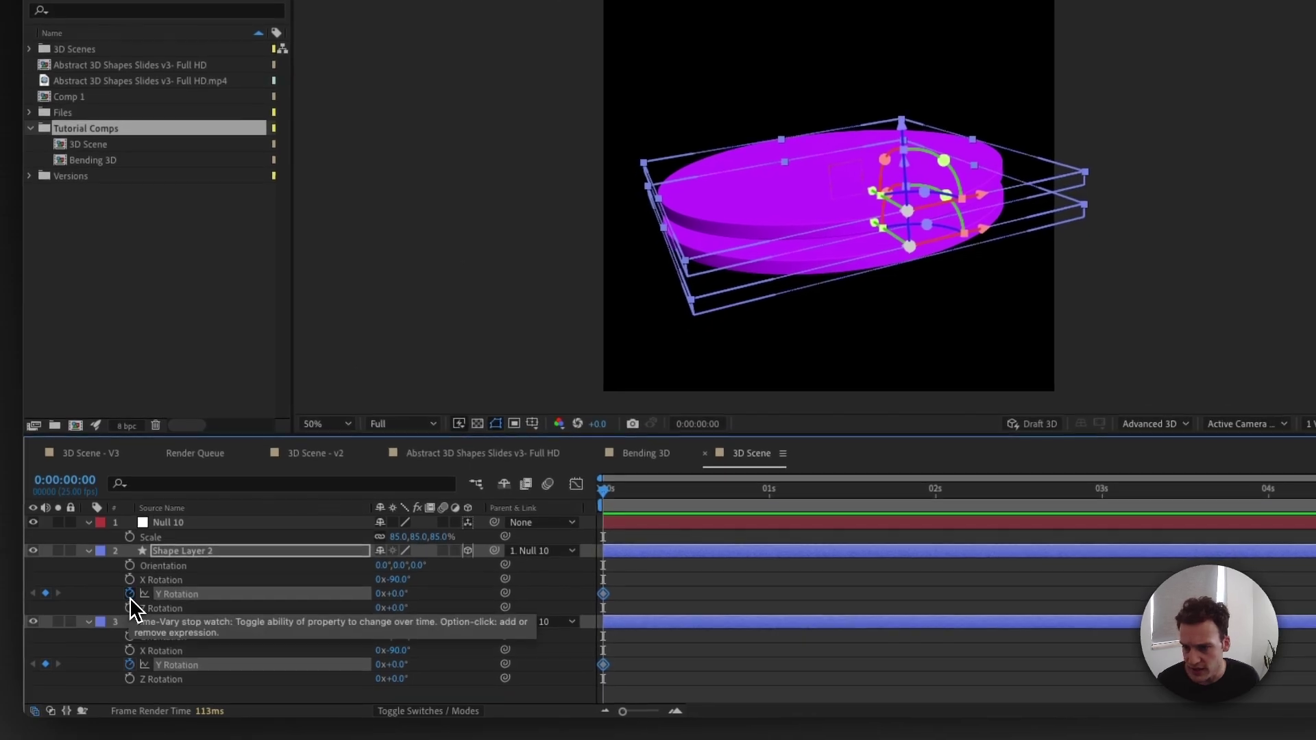
click(123, 622)
Keyframe the Y Rotation of both discs at 0° at 4 seconds and at -29° at 2 seconds
drag(949, 493, 1157, 514)
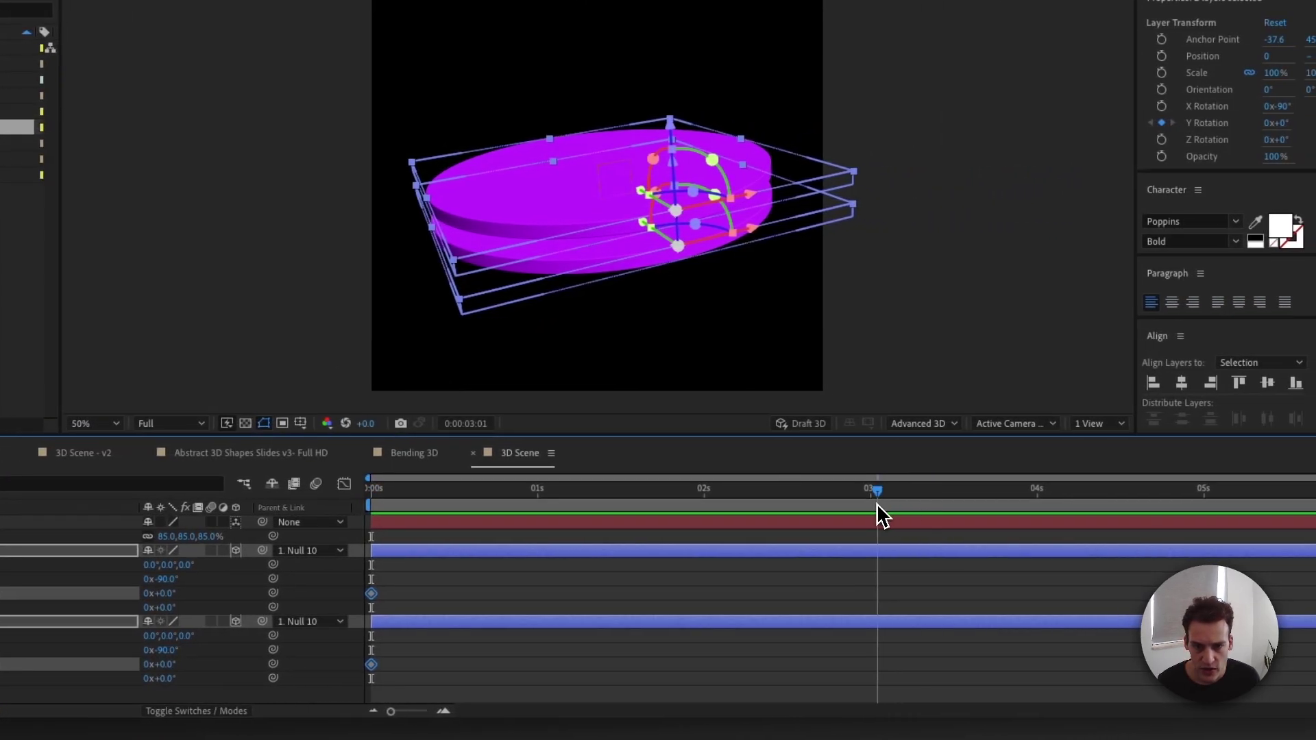
drag(1001, 514, 1037, 506)
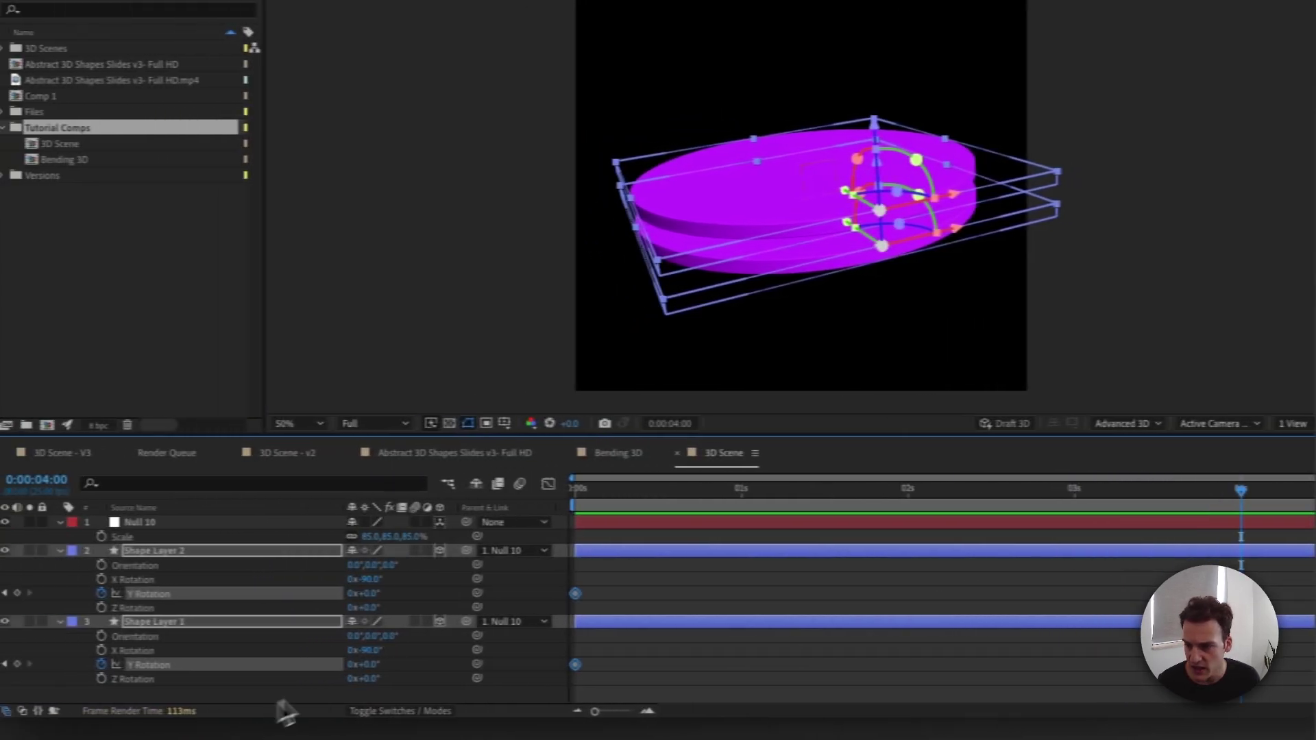
click(43, 663)
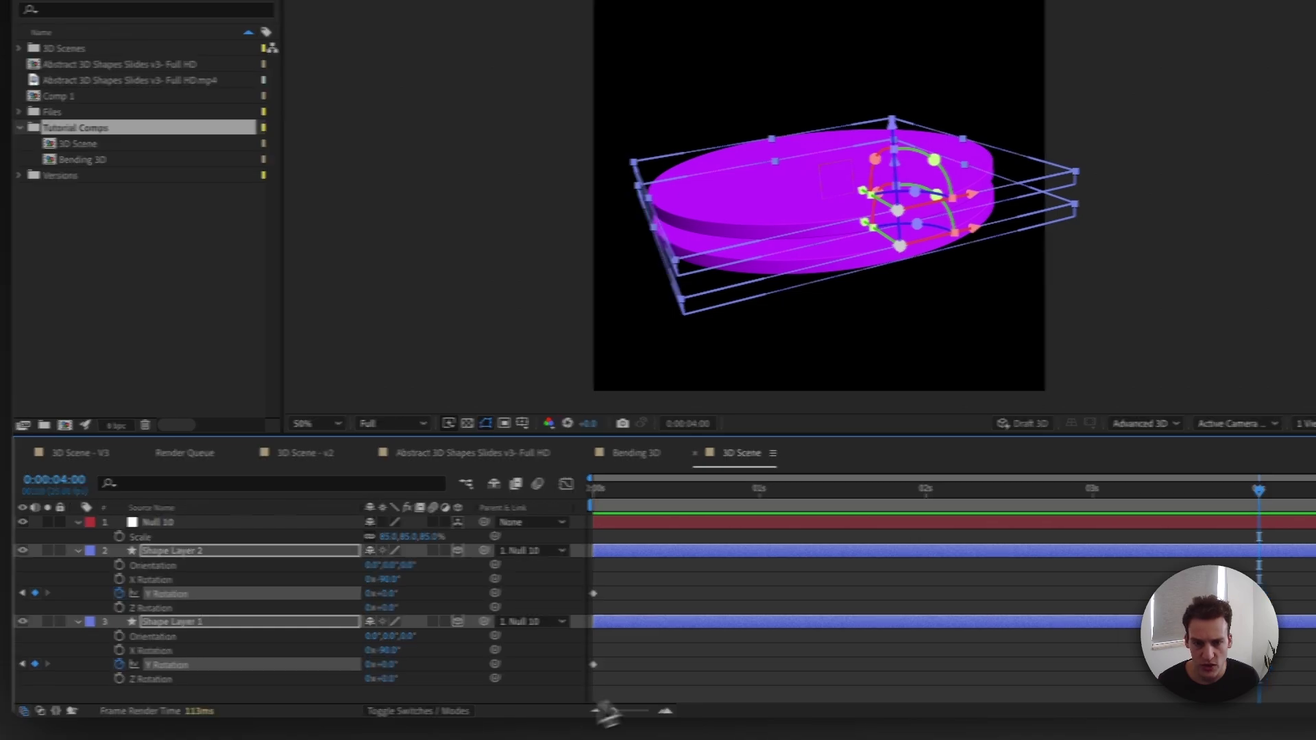
click(937, 492)
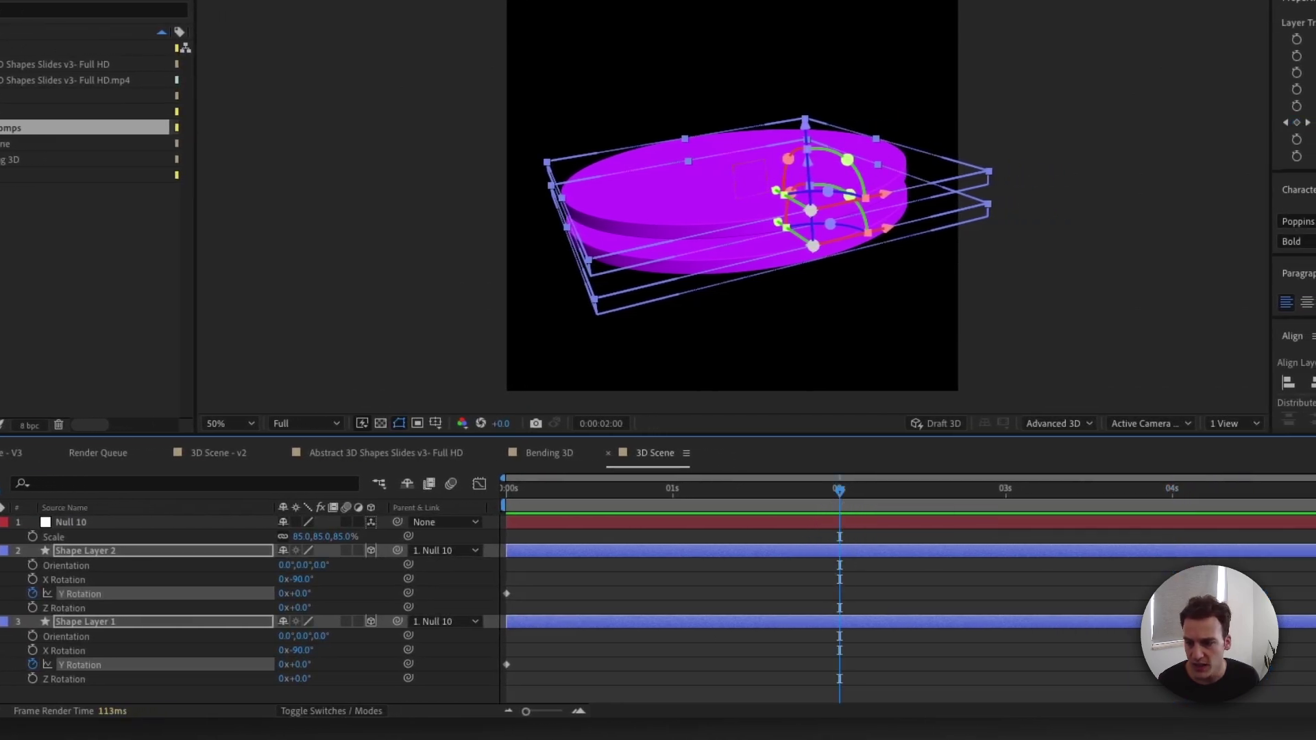
drag(308, 676, 288, 679)
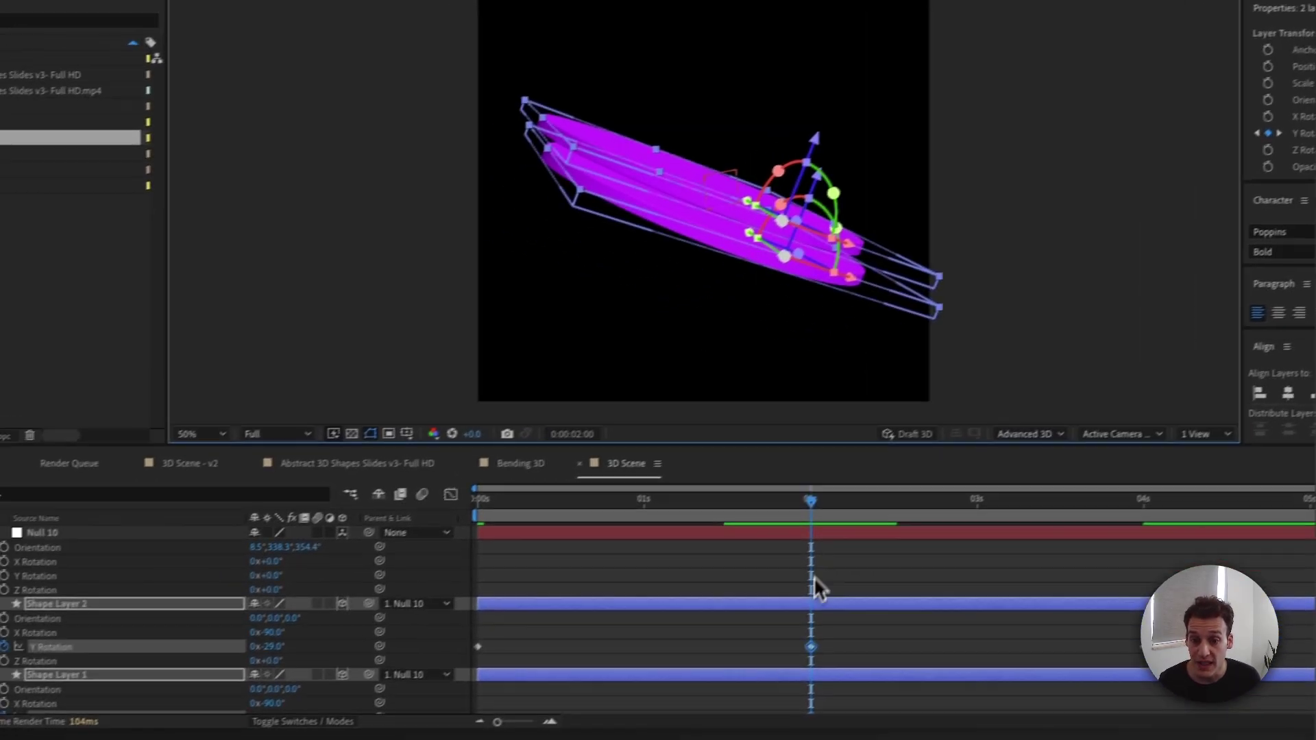
Keyframe the null's current Orientation at 2 seconds, 0 seconds and 4 seconds
click(818, 525)
key(r)
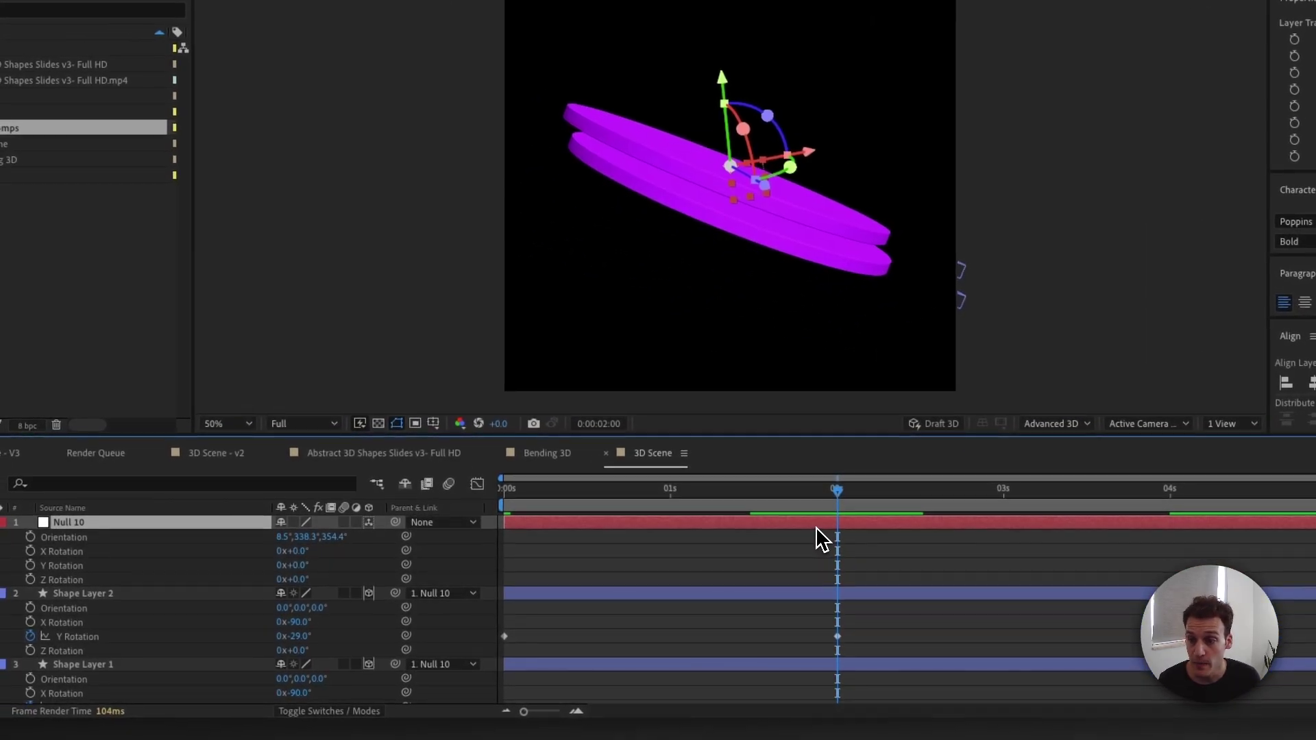
click(129, 537)
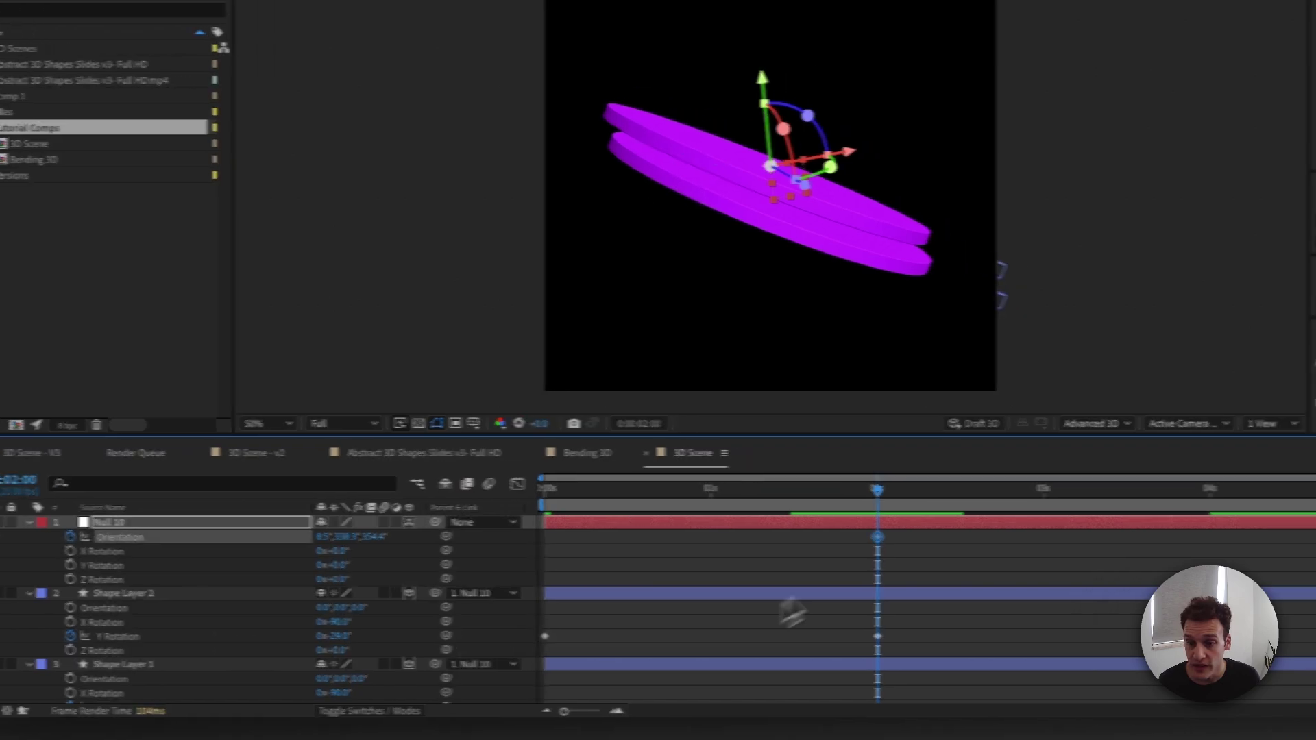
click(602, 488)
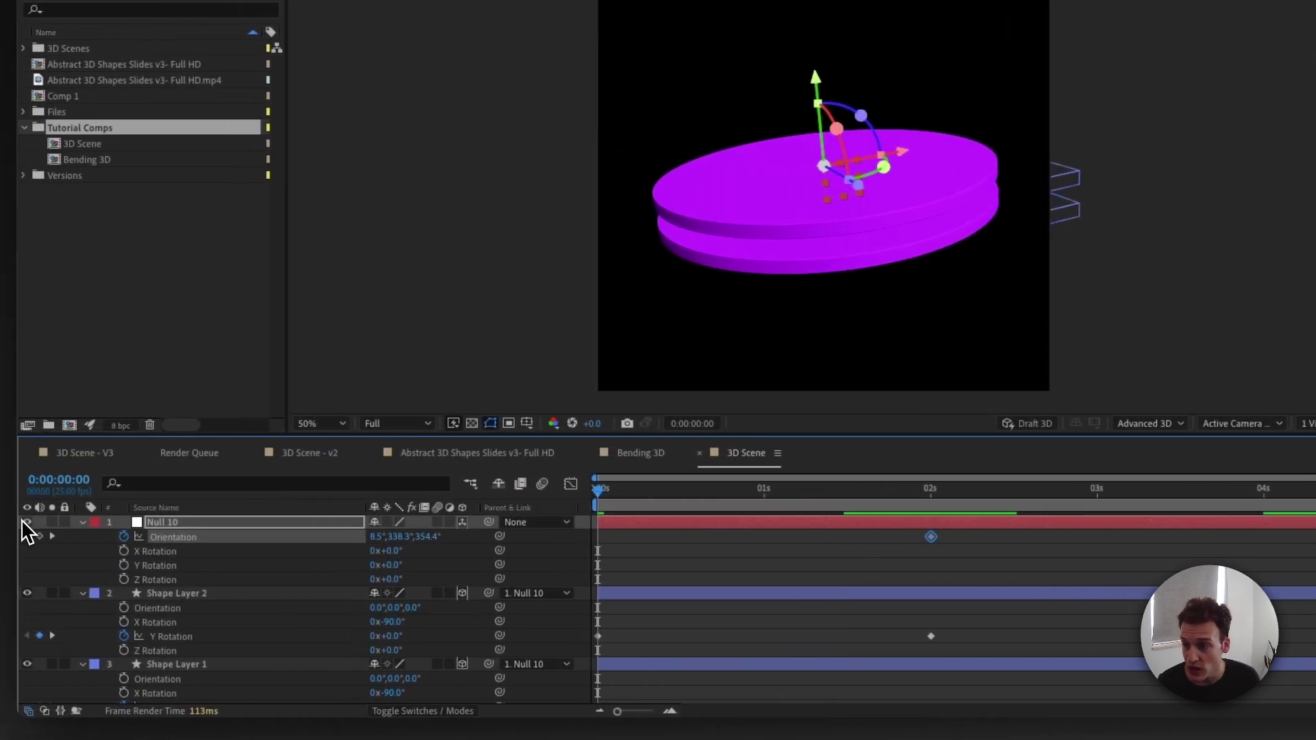
click(2, 537)
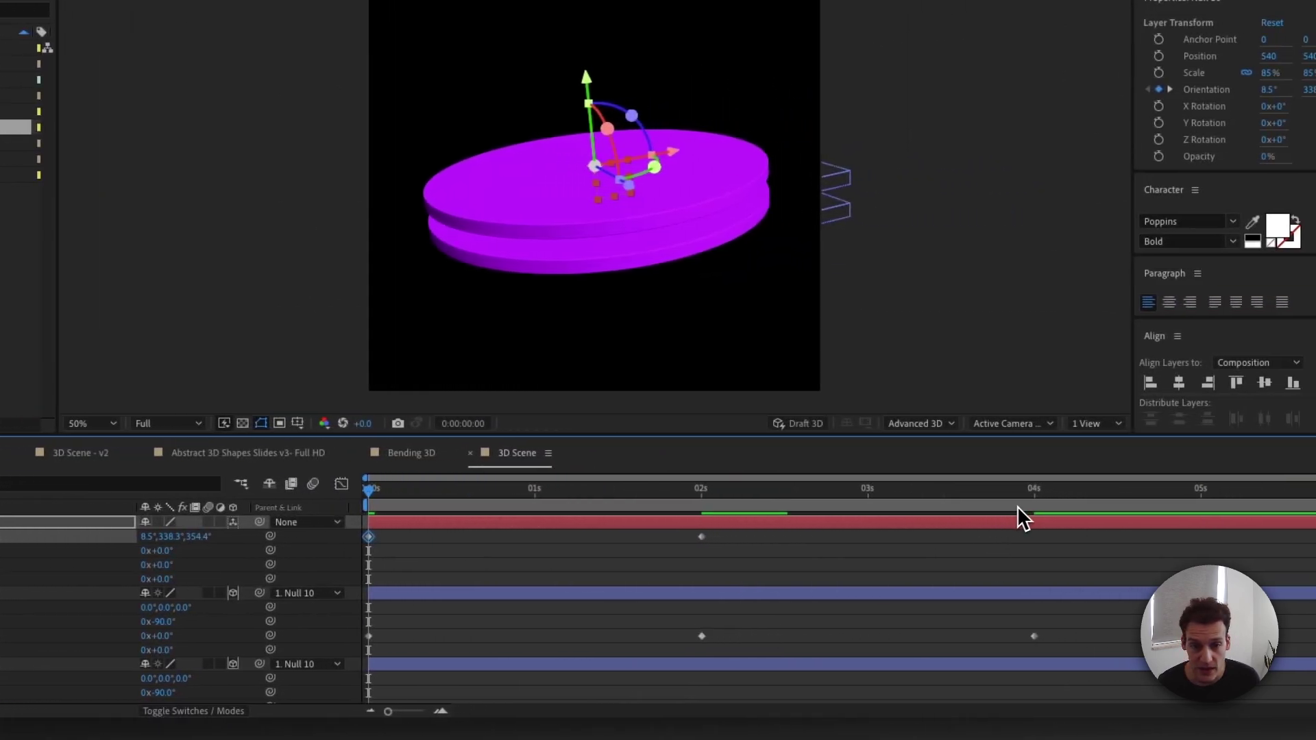
click(1028, 500)
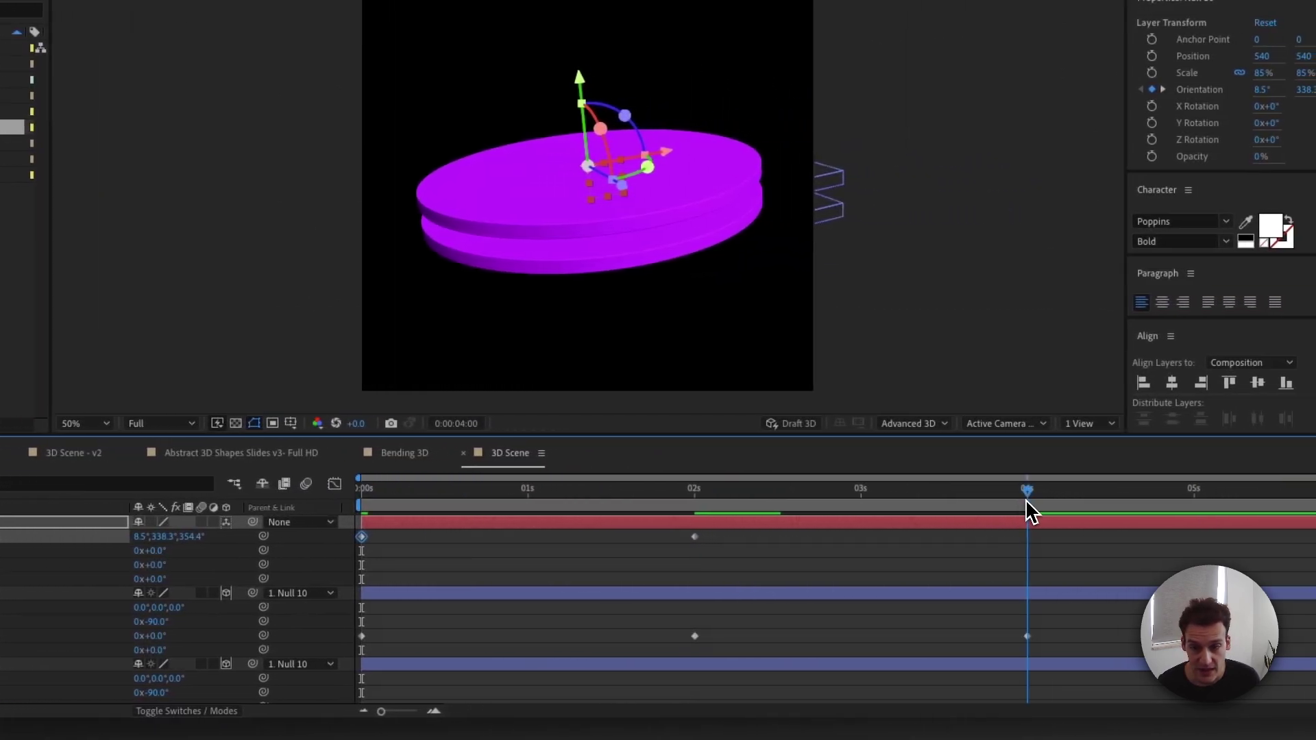
click(45, 537)
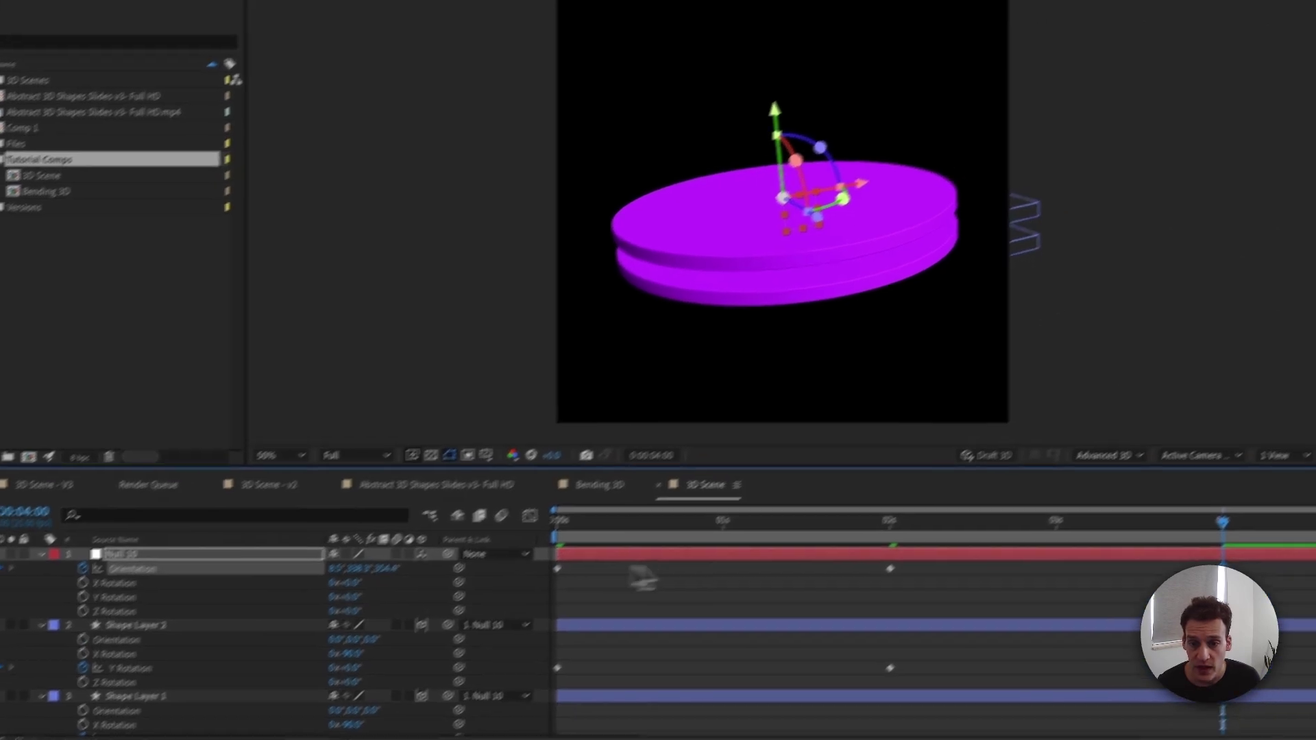
Rotate the null in the viewer at 2 seconds to an Orientation of about 7.3°, 15.4°, 357.7°
click(935, 502)
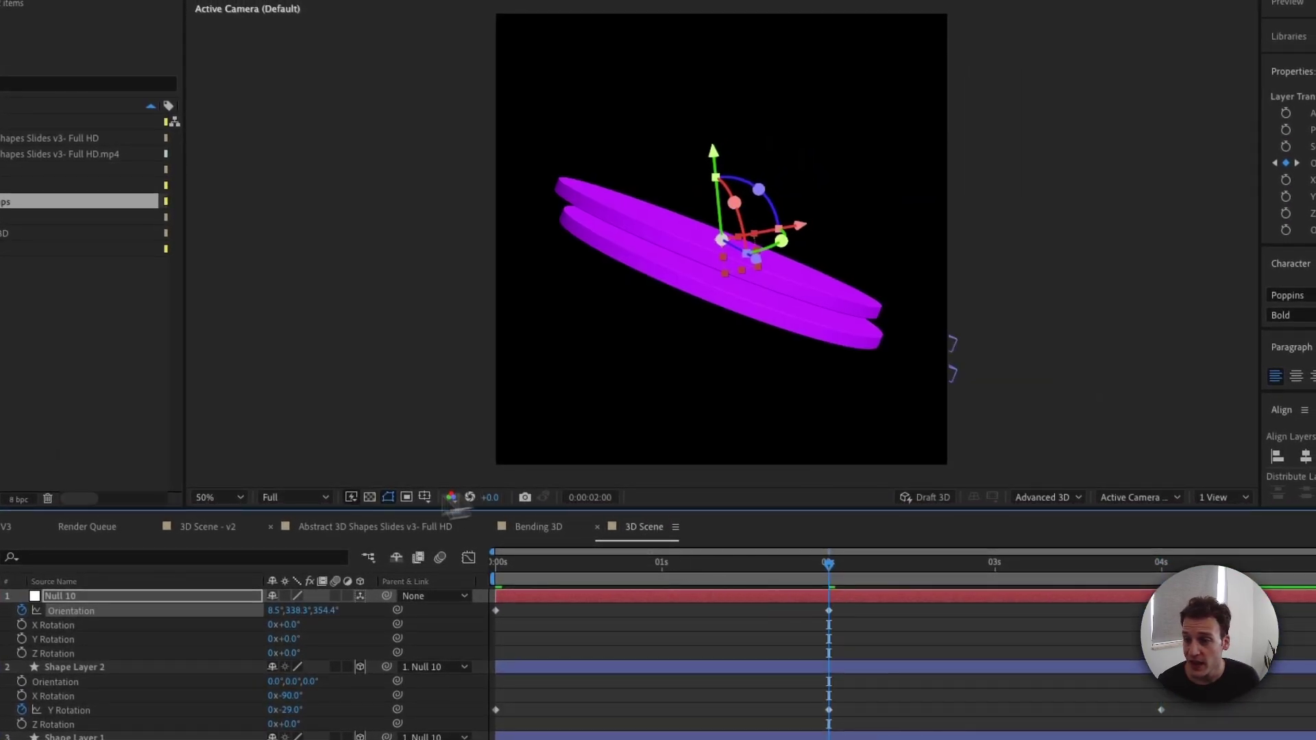
drag(729, 205, 736, 238)
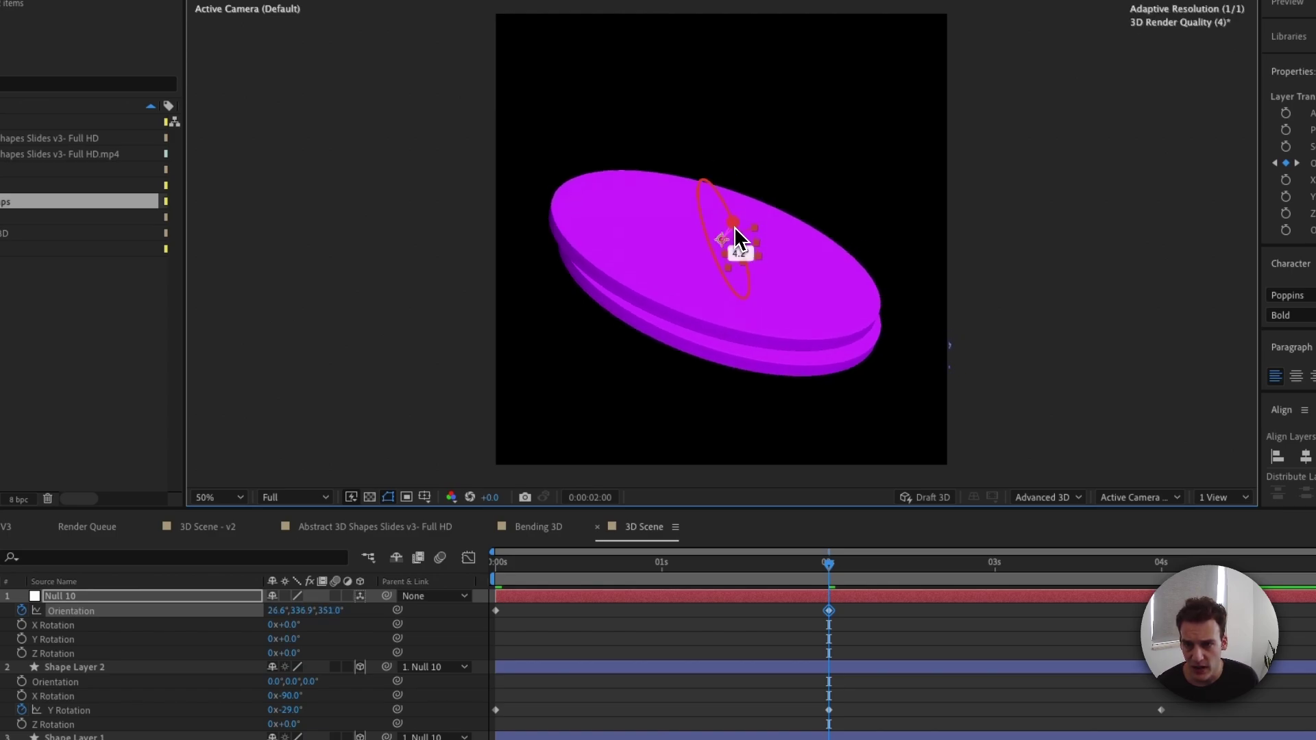
mouse_move(826, 600)
mouse_down()
mouse_move(499, 596)
mouse_move(815, 582)
mouse_up()
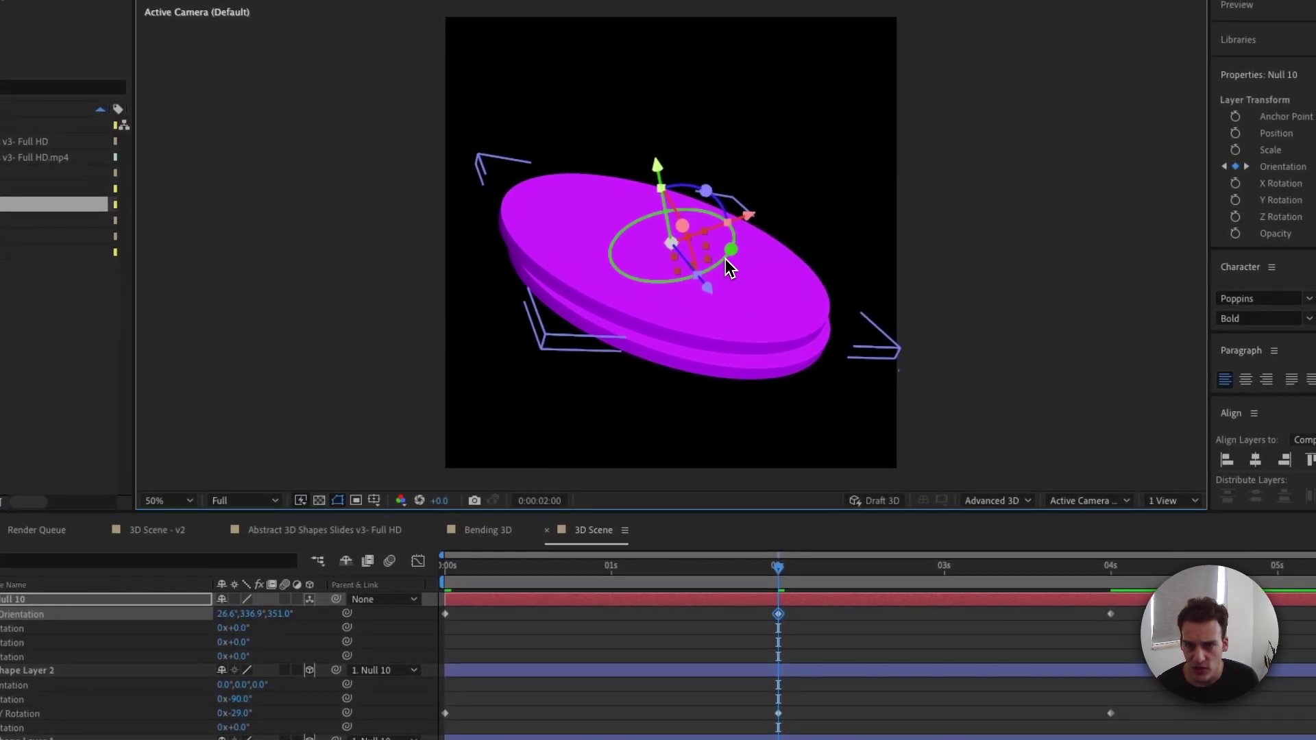
drag(779, 261, 659, 203)
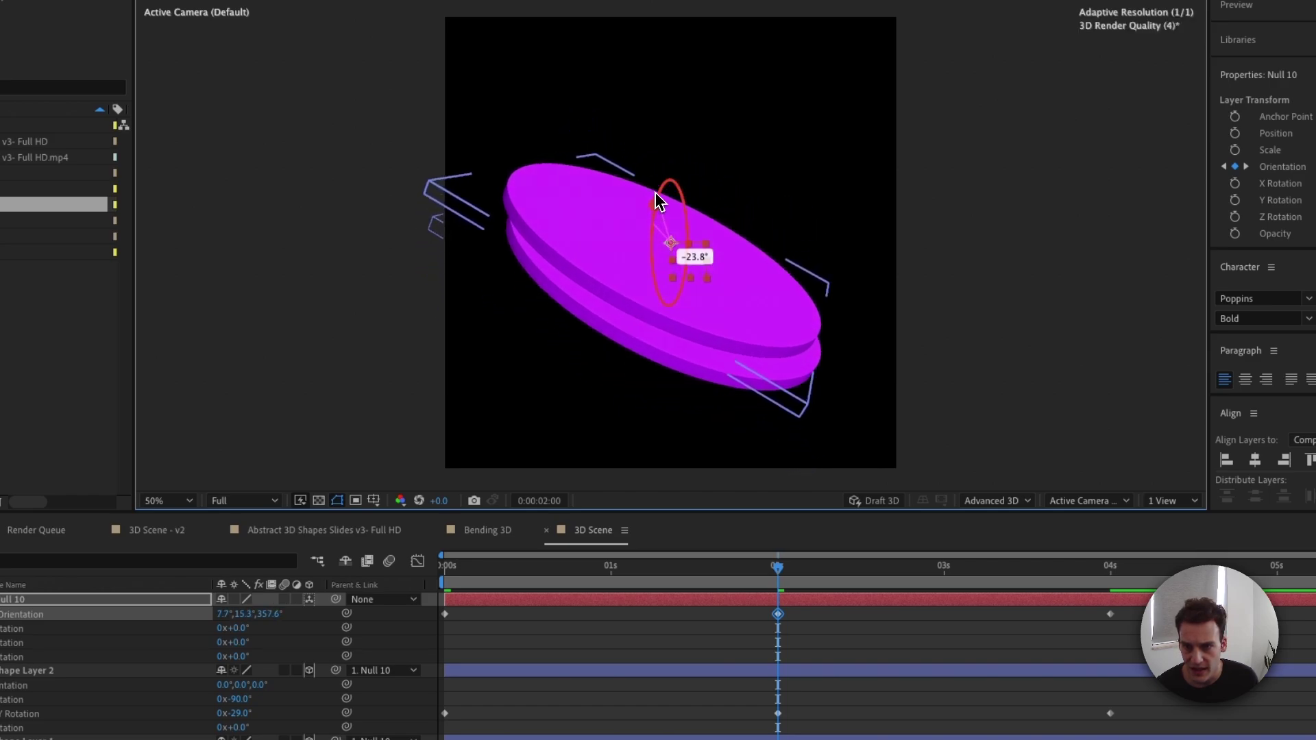
drag(651, 568, 816, 652)
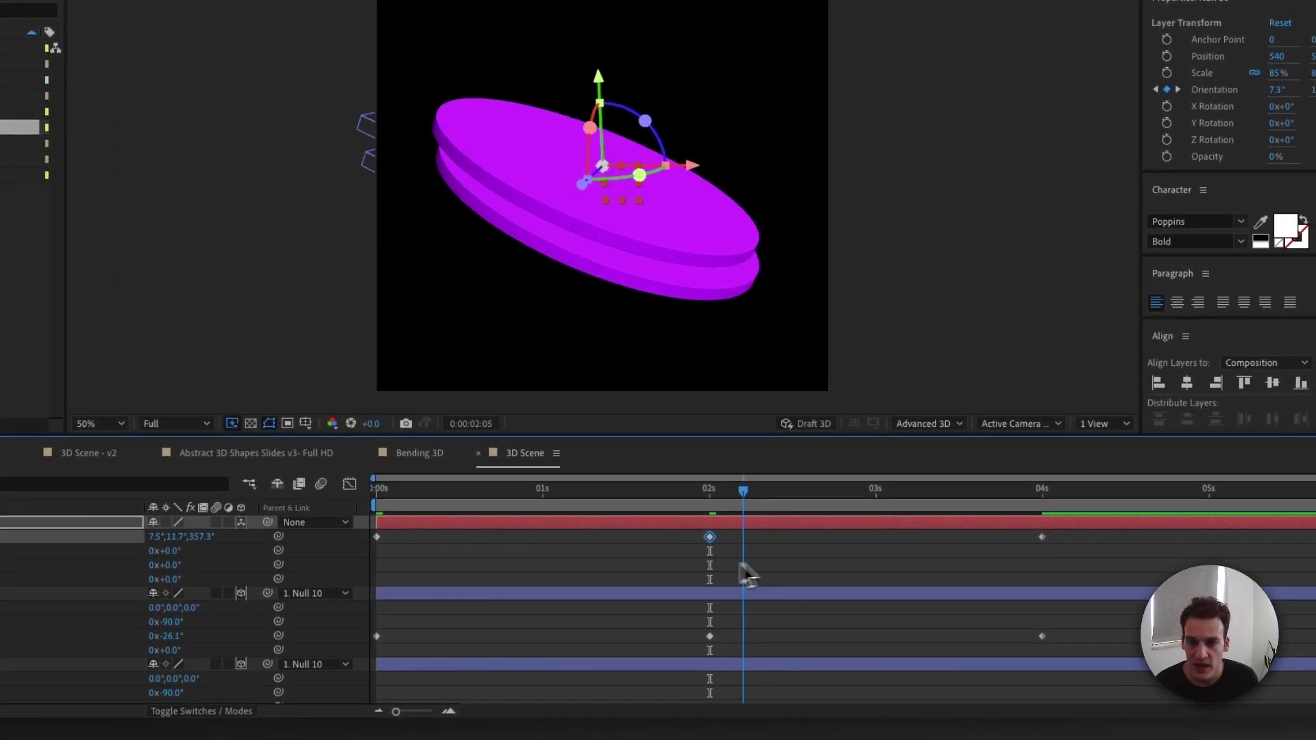
drag(747, 575, 715, 575)
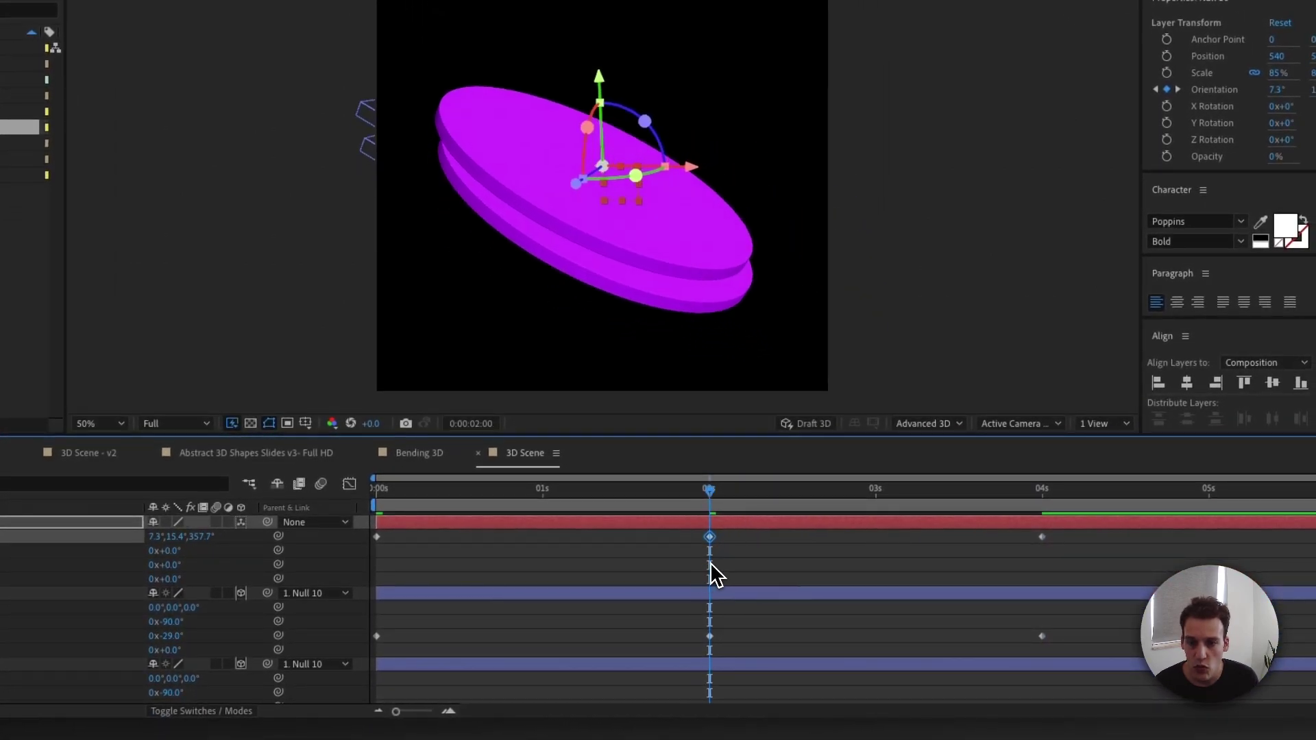
Keyframe the current Position of Shape Layer 2 at 2 seconds, 0 seconds and 4 seconds
click(180, 594)
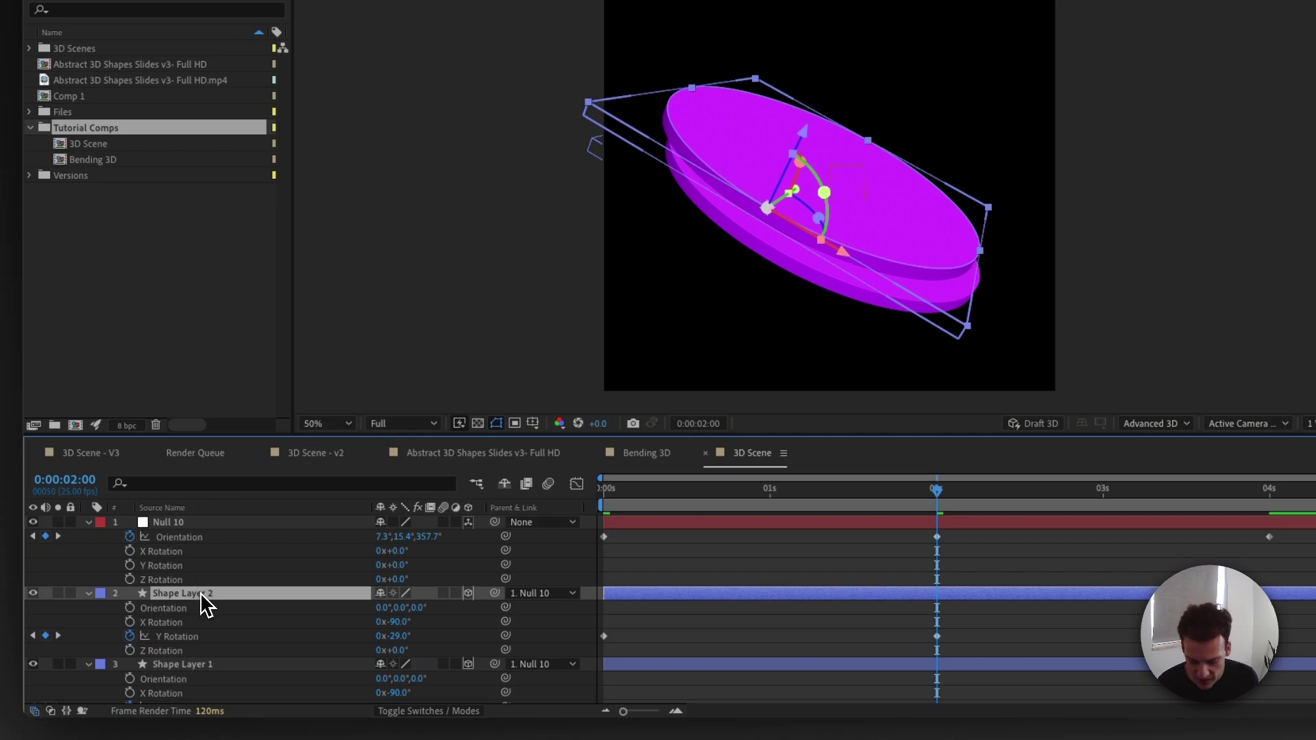
key(p)
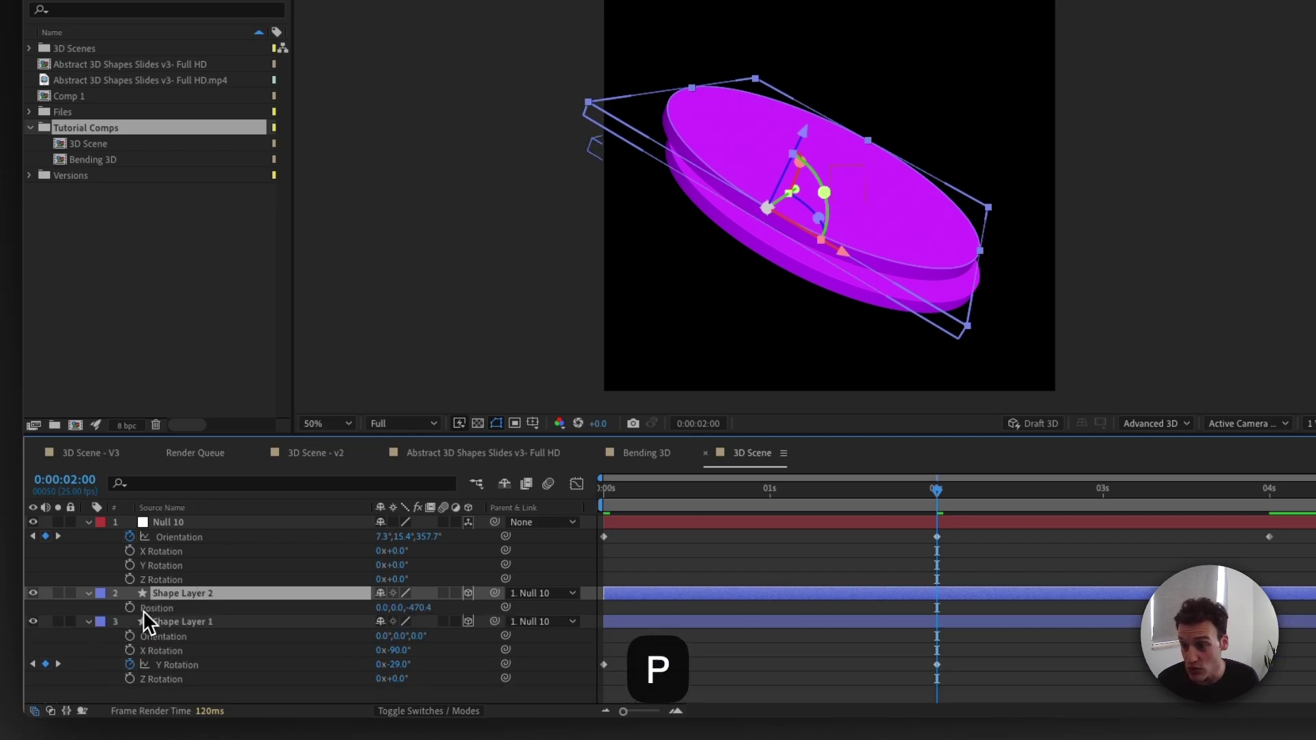
click(129, 608)
click(603, 488)
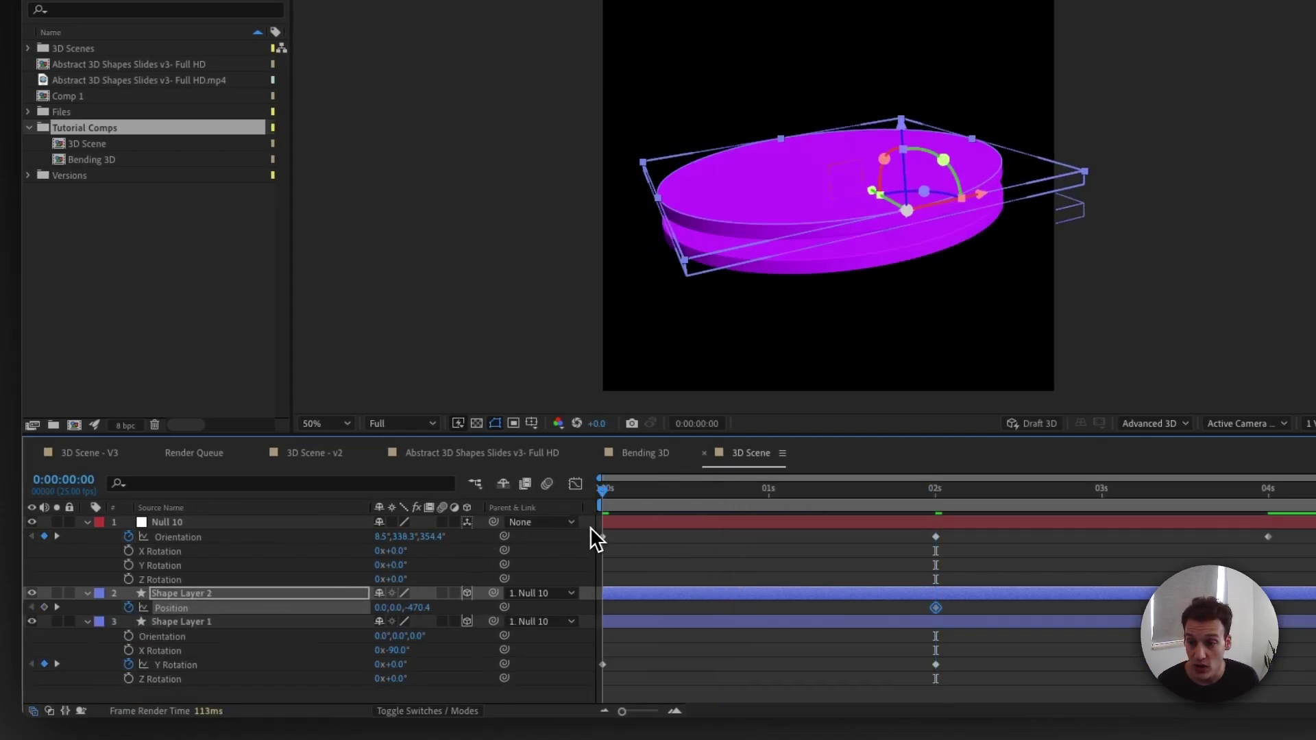
click(44, 607)
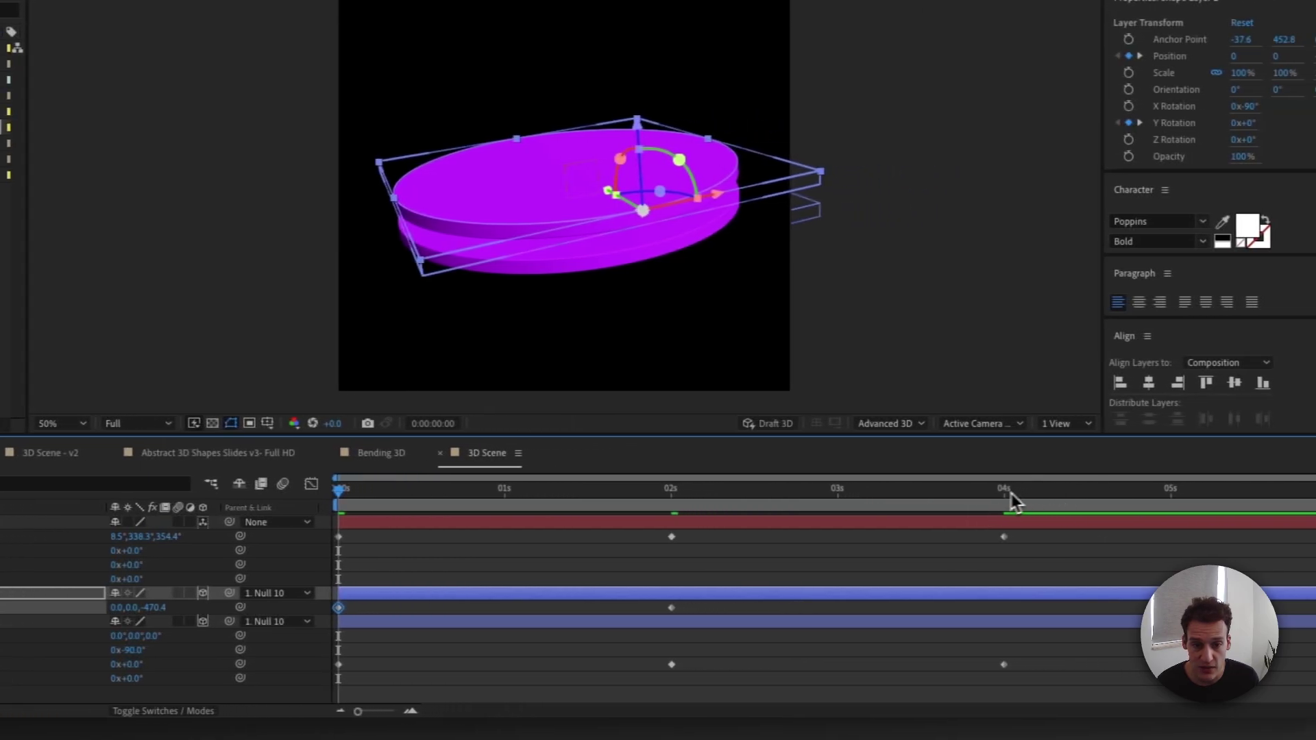
click(1268, 488)
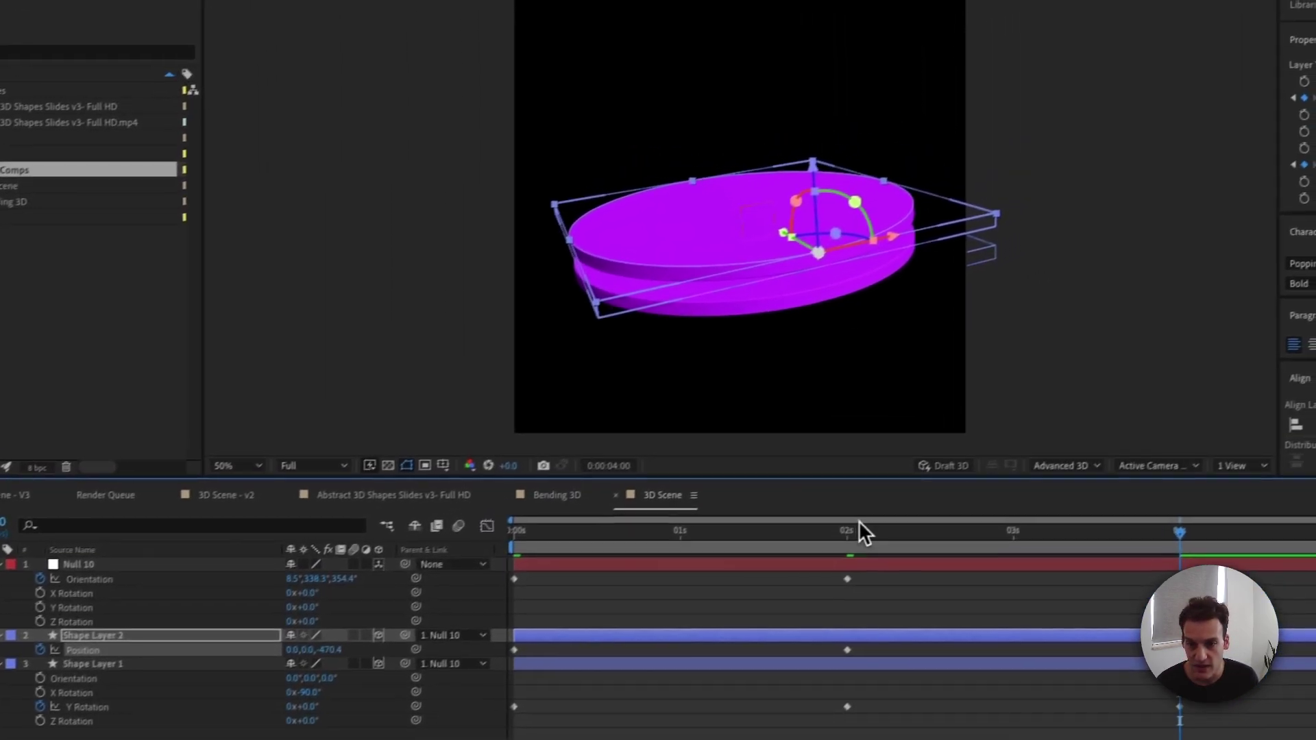
Move the upper disc away from the lower one at 2 seconds, to a Position of about 39.1, -70.5, -470.4
click(848, 532)
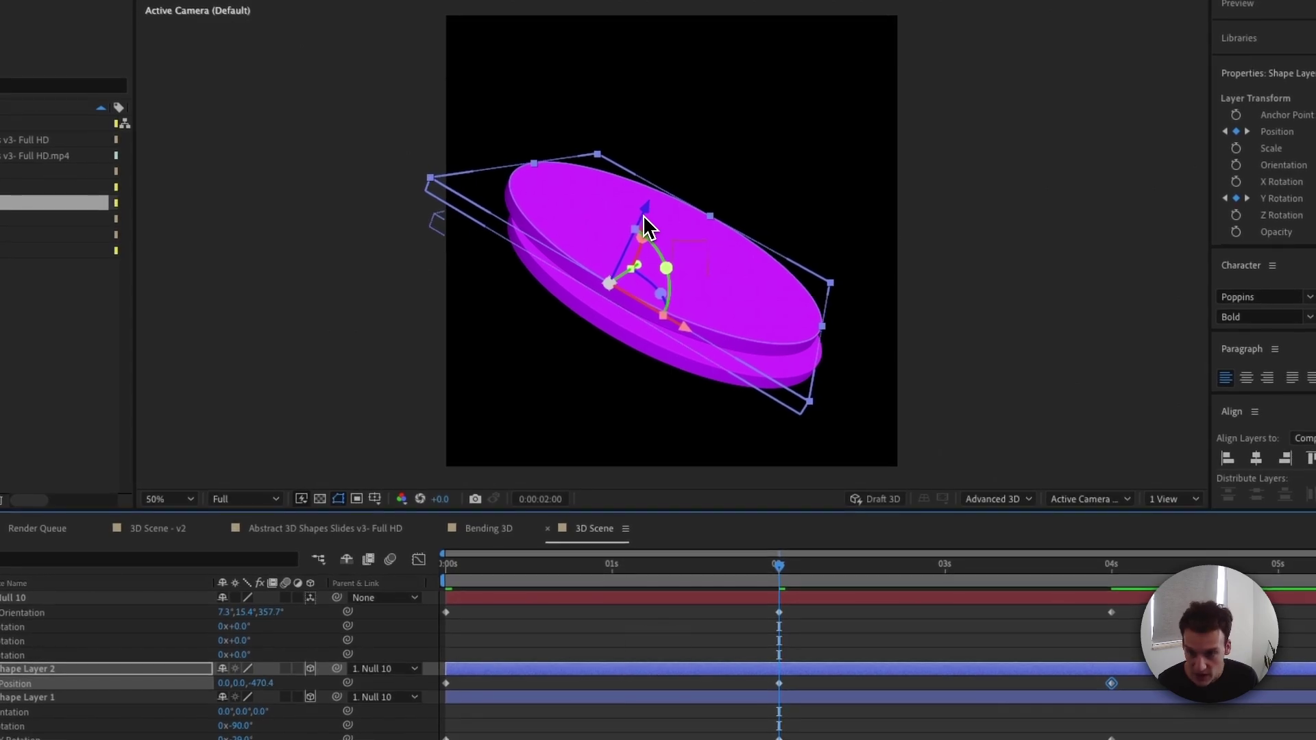
drag(645, 226, 665, 182)
key(w)
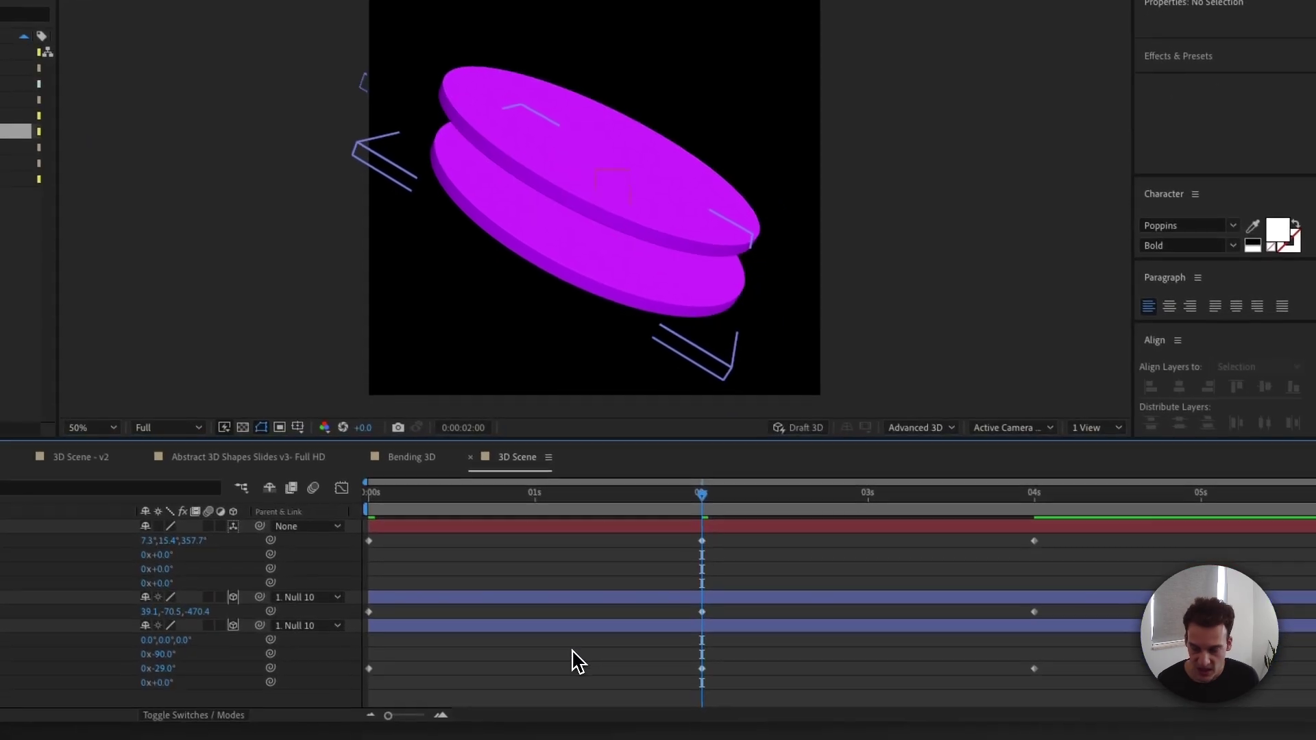
Show only the keyframed properties of all layers and apply Easy Ease to every keyframe
key(u)
click(583, 606)
key(u)
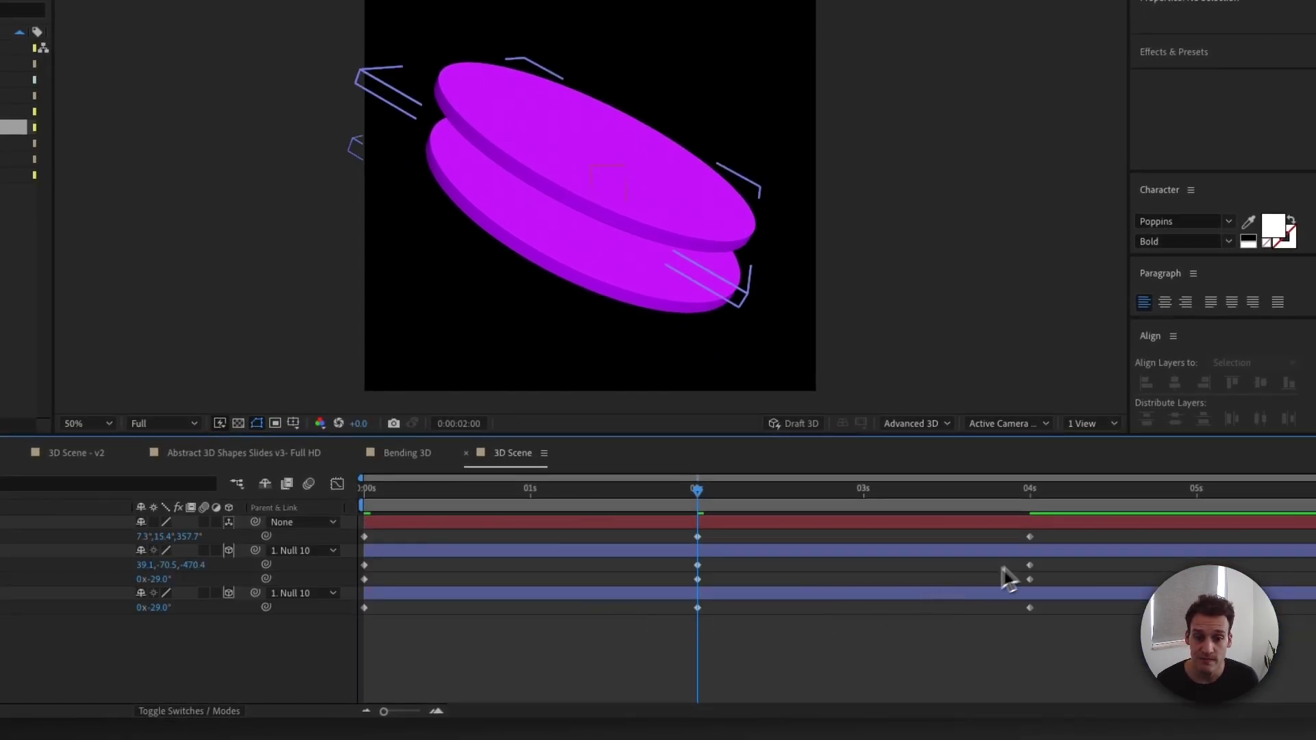
drag(1062, 544, 355, 699)
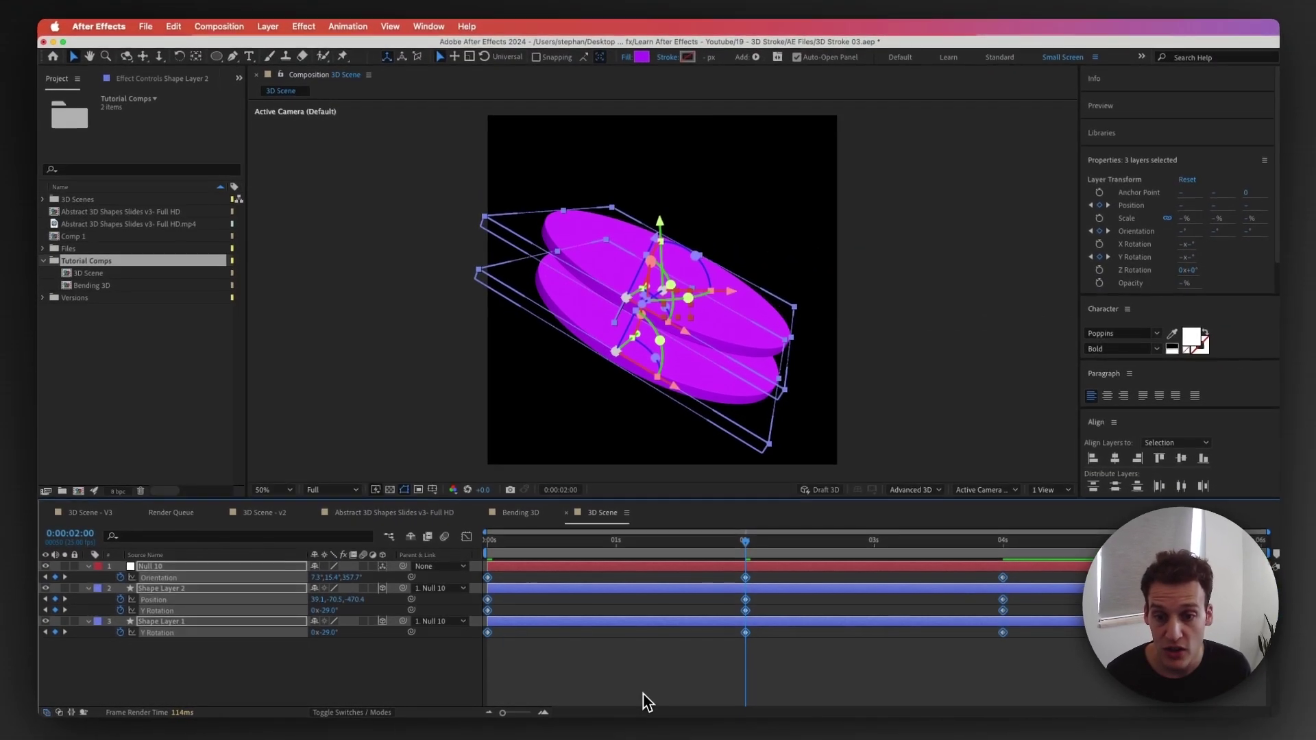
key(F9)
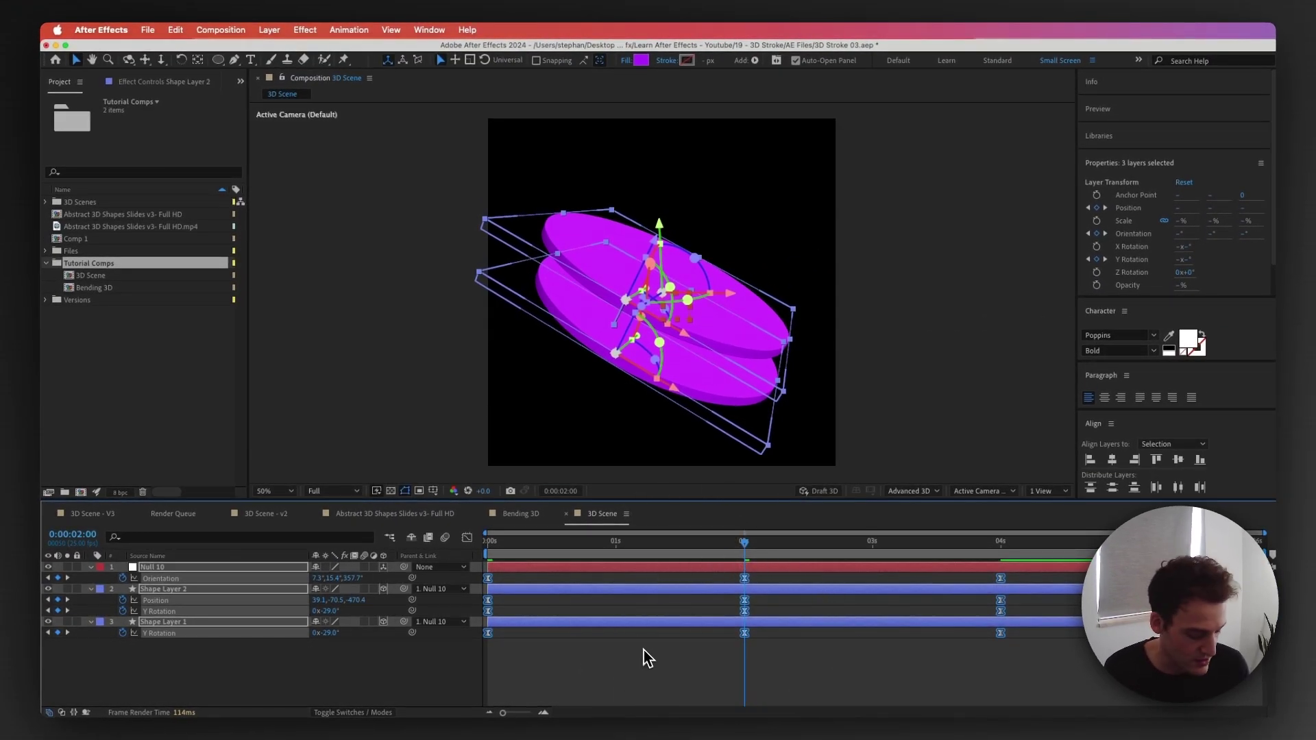
Preview the animation and compress all keyframes proportionally so the middle ones fall at 1.5 seconds and the last at 3 seconds
key(0)
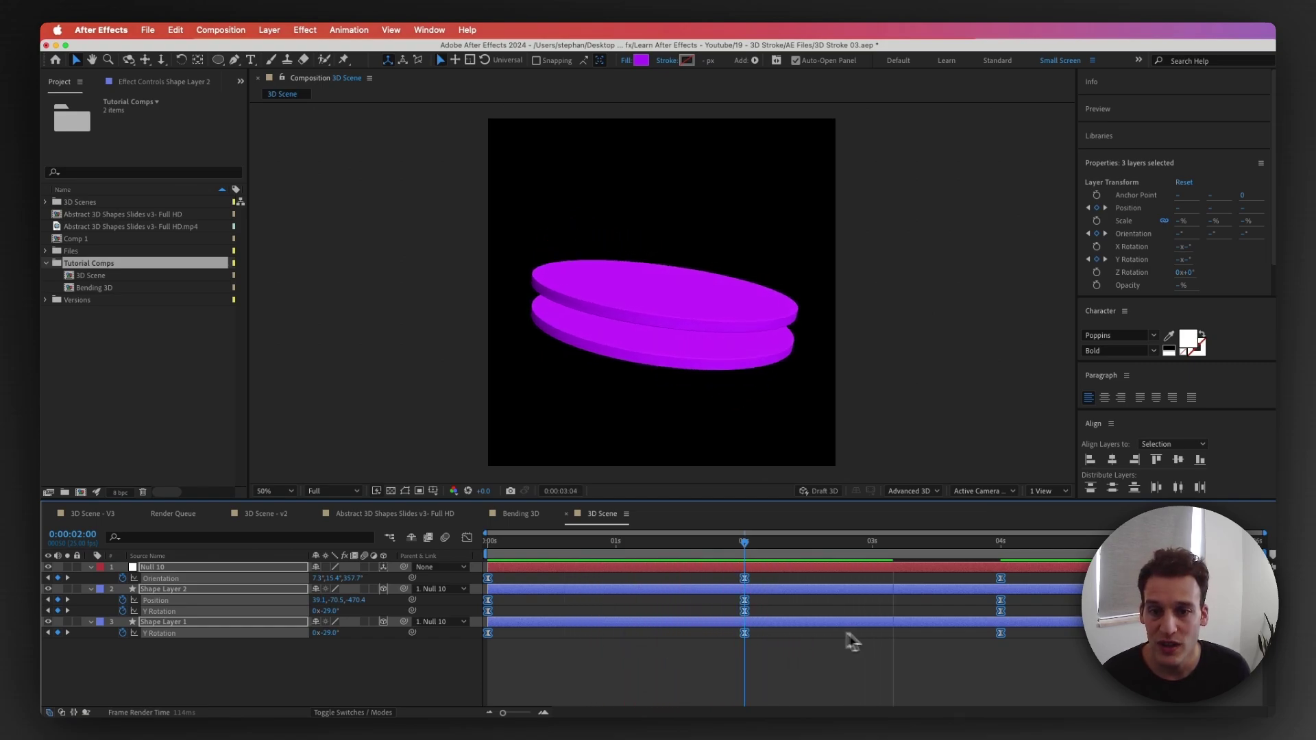
key(0)
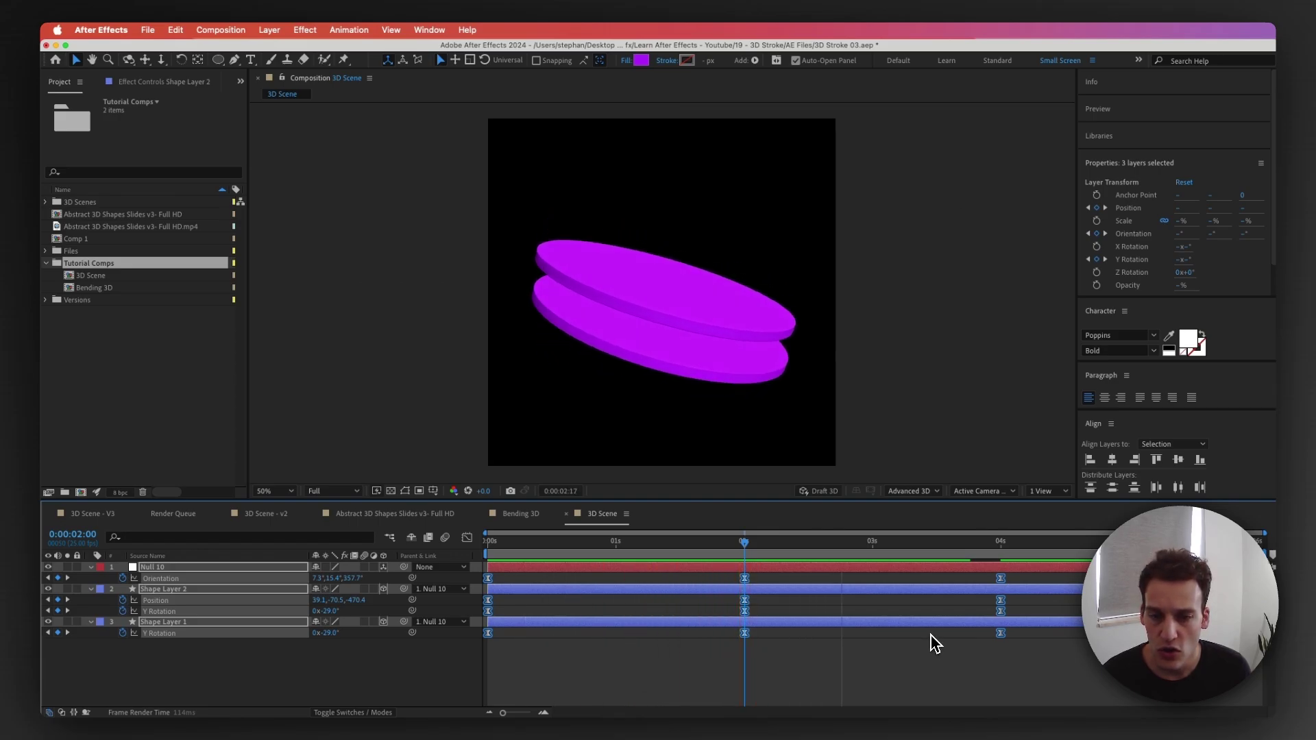
key(0)
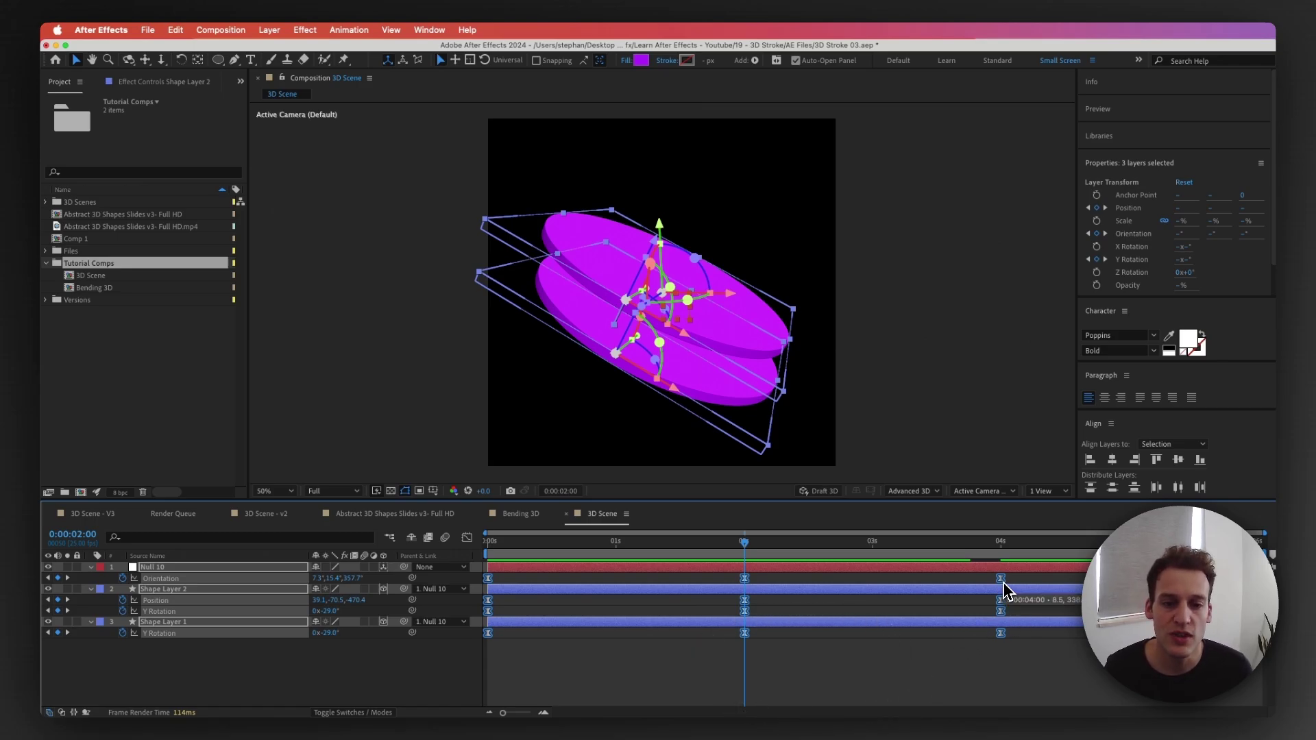
drag(1002, 583, 788, 531)
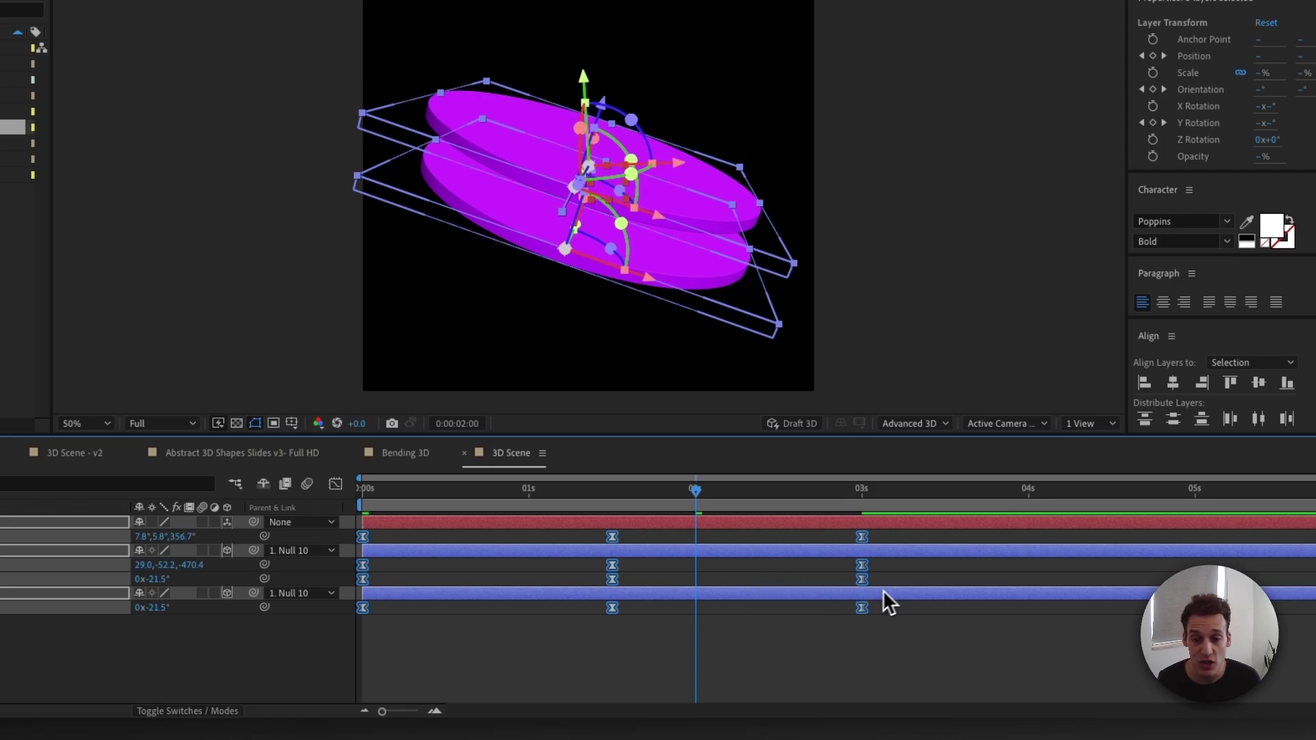
key(0)
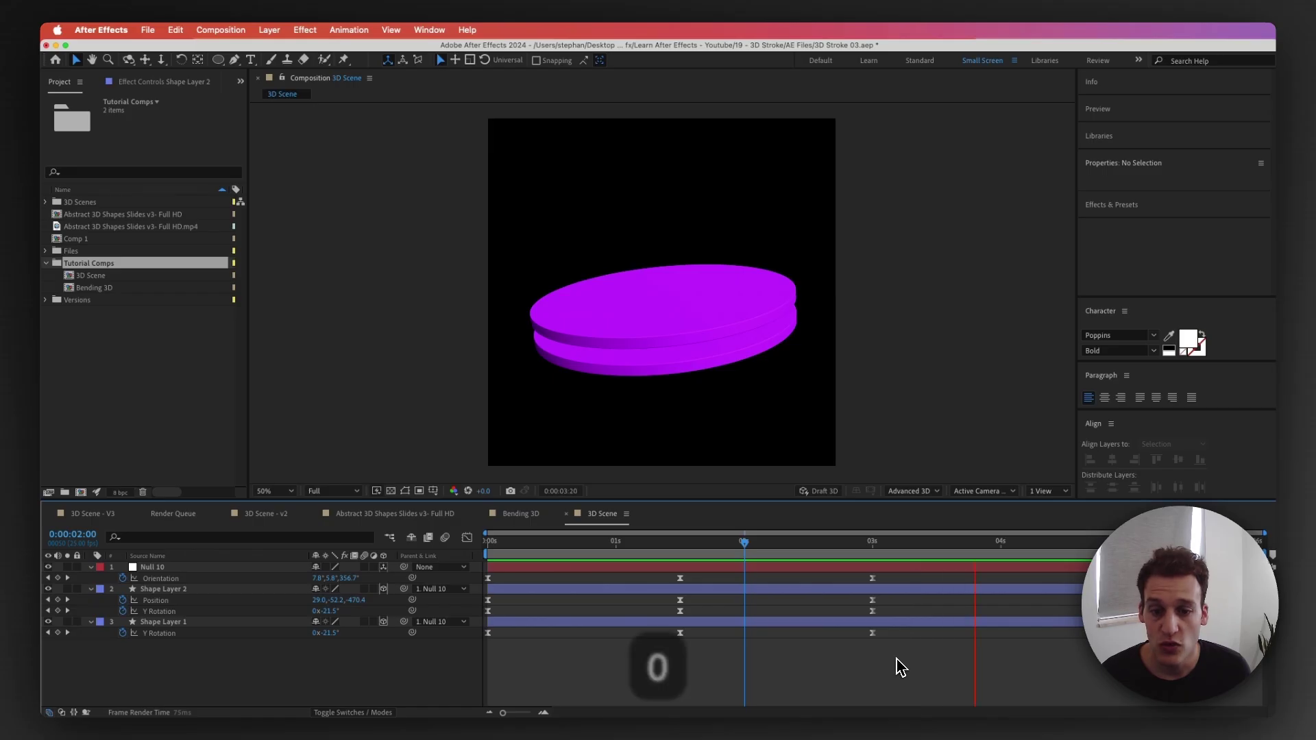
Copy all layers' keyframes, paste them at 3 seconds so the motion repeats, and preview the animation
drag(900, 651, 398, 540)
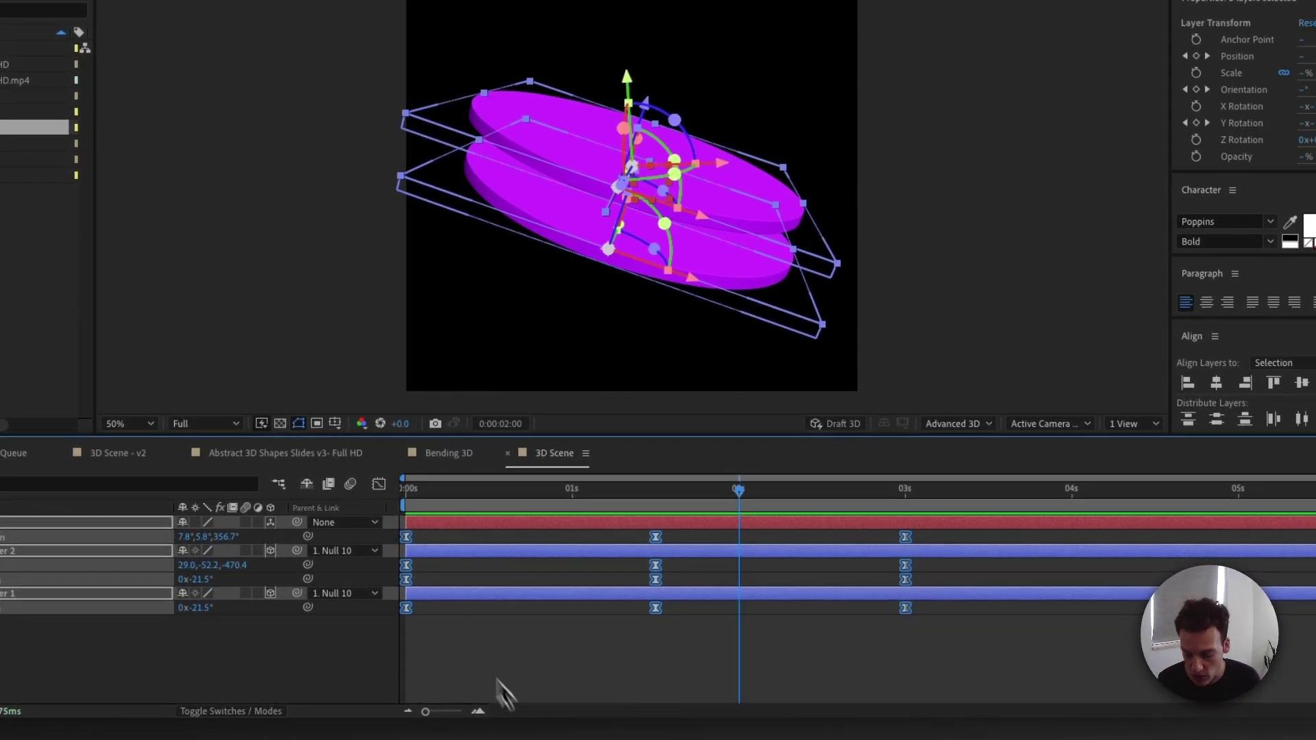
key(super+c)
click(911, 493)
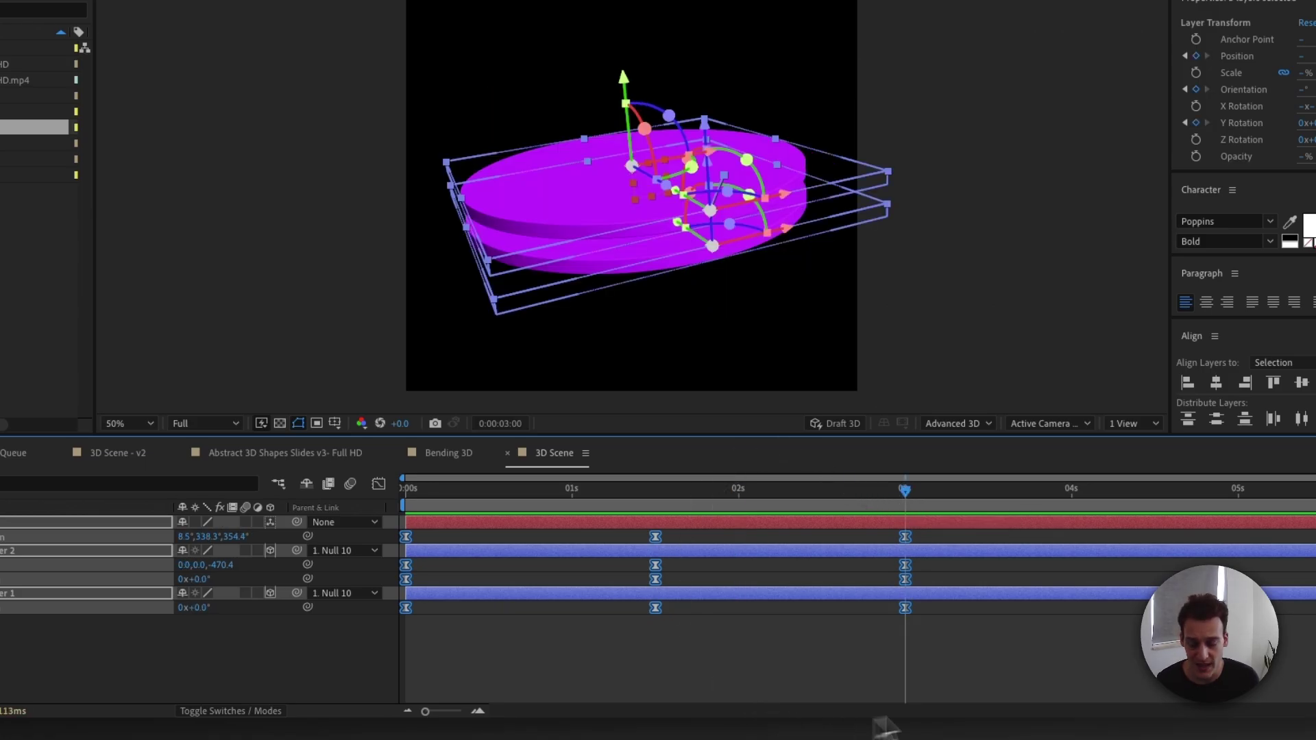
key(super+v)
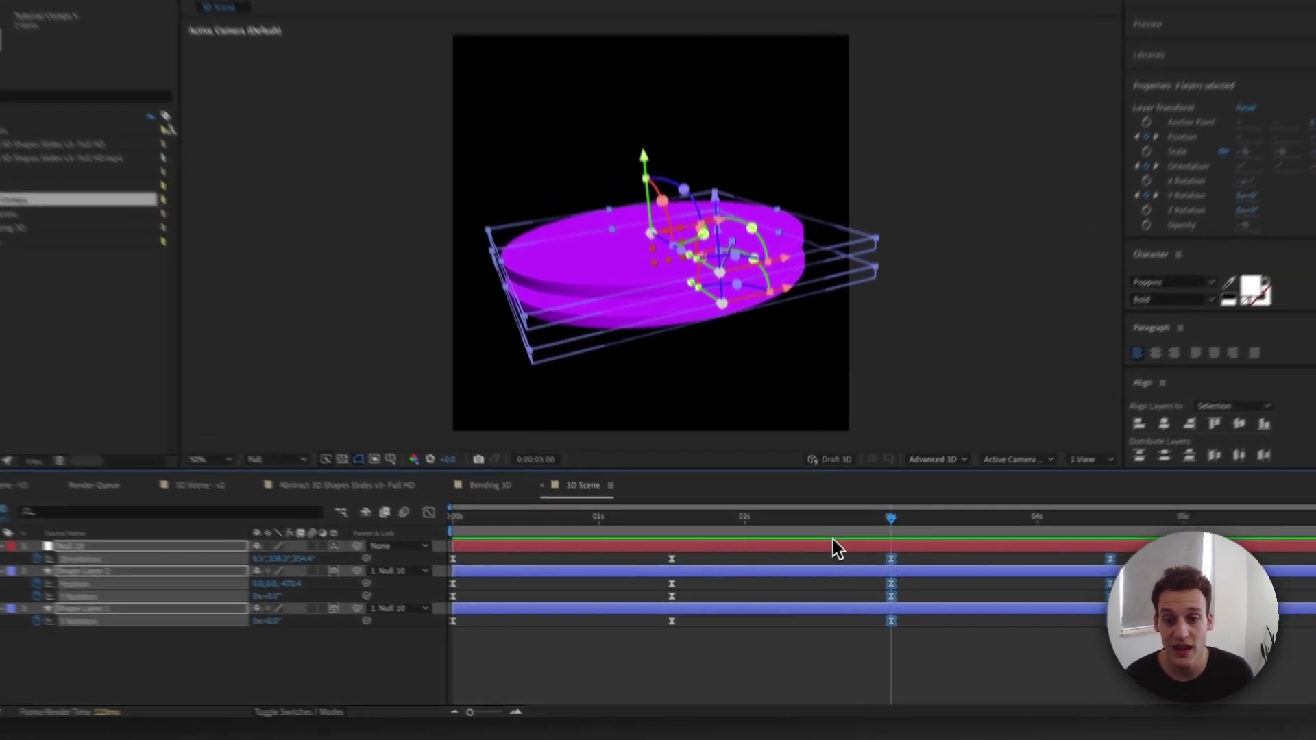
click(549, 544)
key(0)
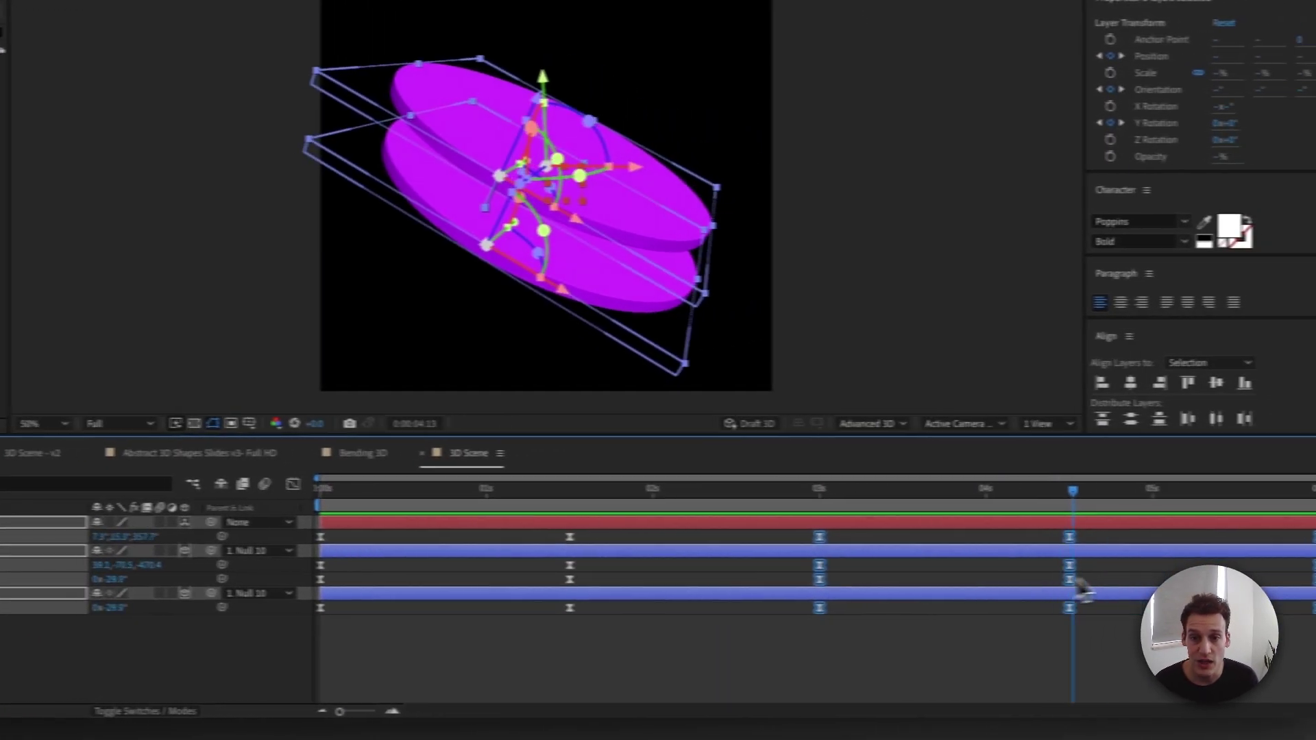
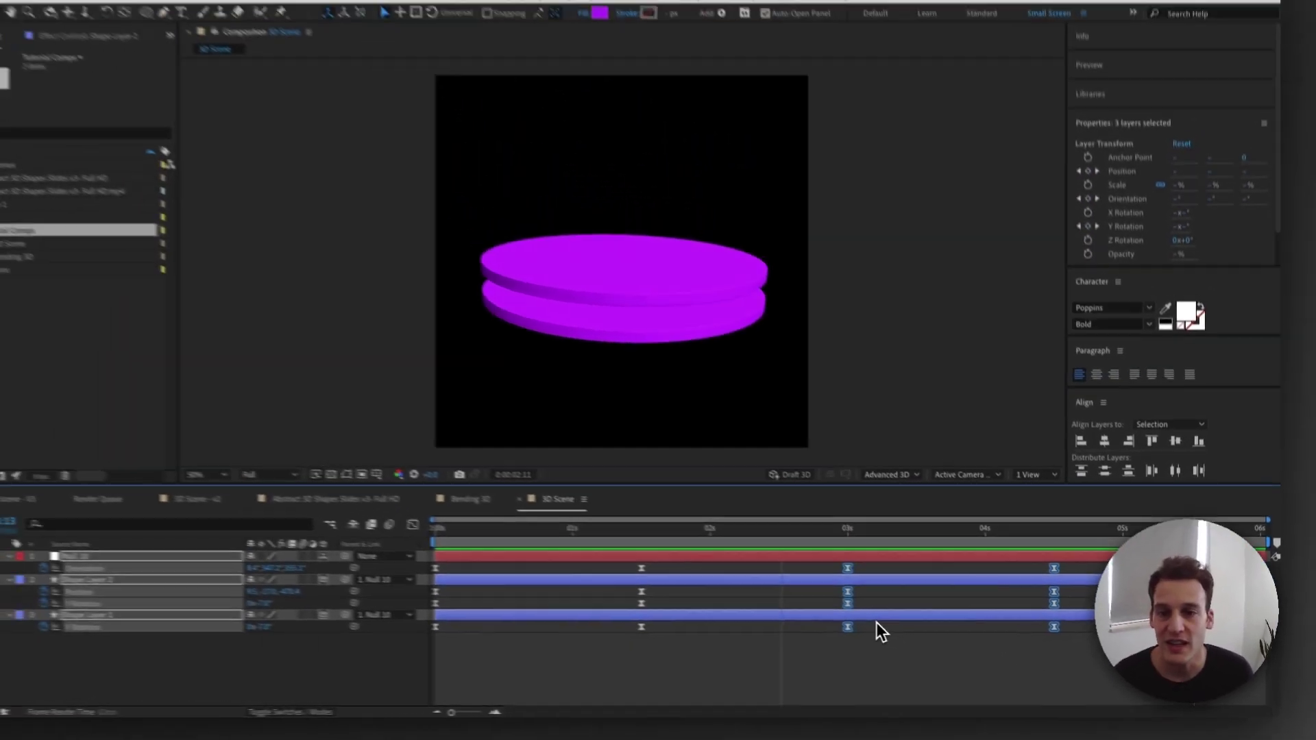
key(0)
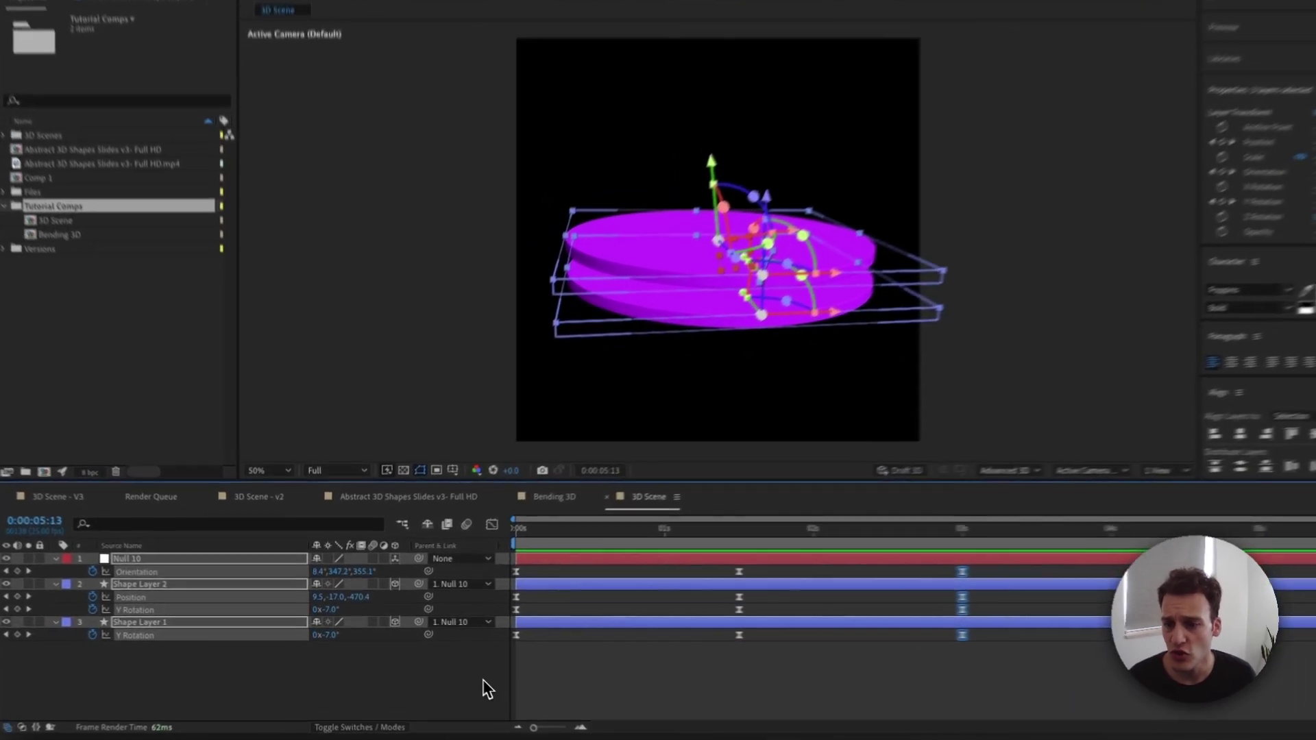
click(445, 672)
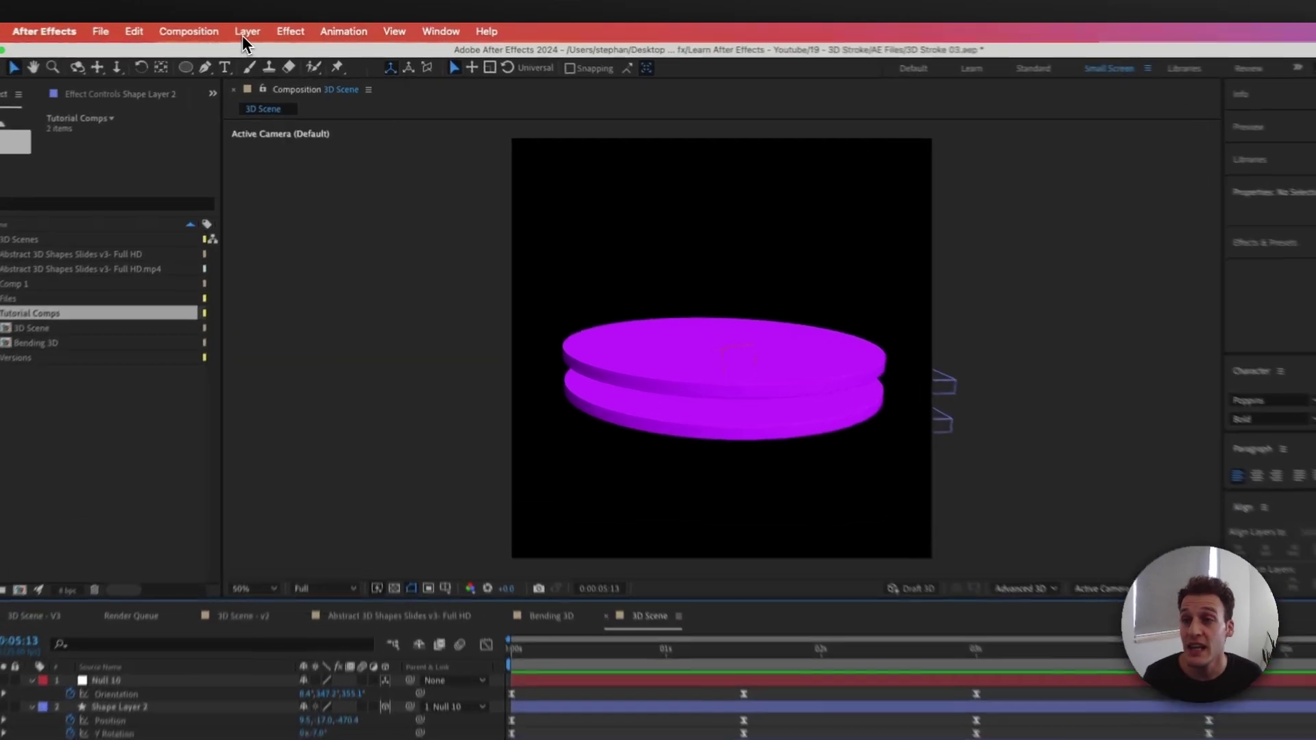
Create a white point light with 100% intensity and smooth falloff, and place it to the left of and above the discs
click(258, 31)
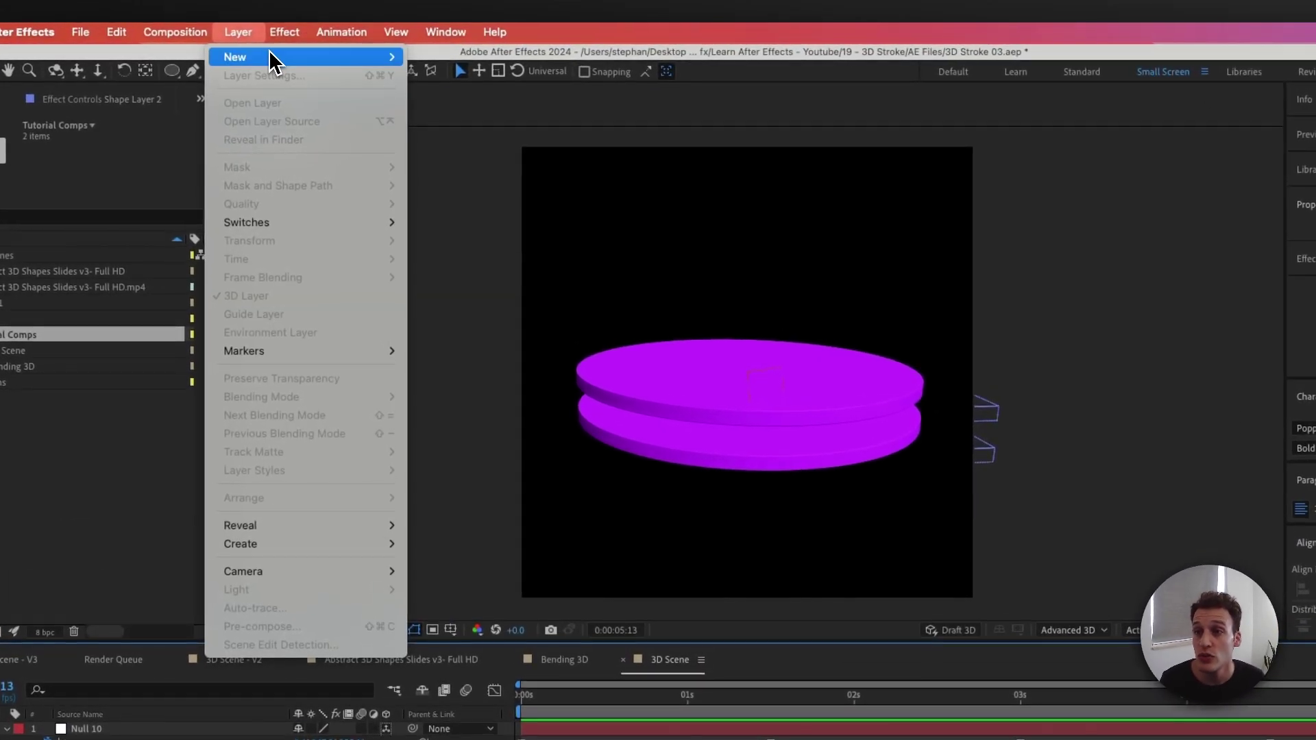
mouse_move(272, 57)
click(451, 96)
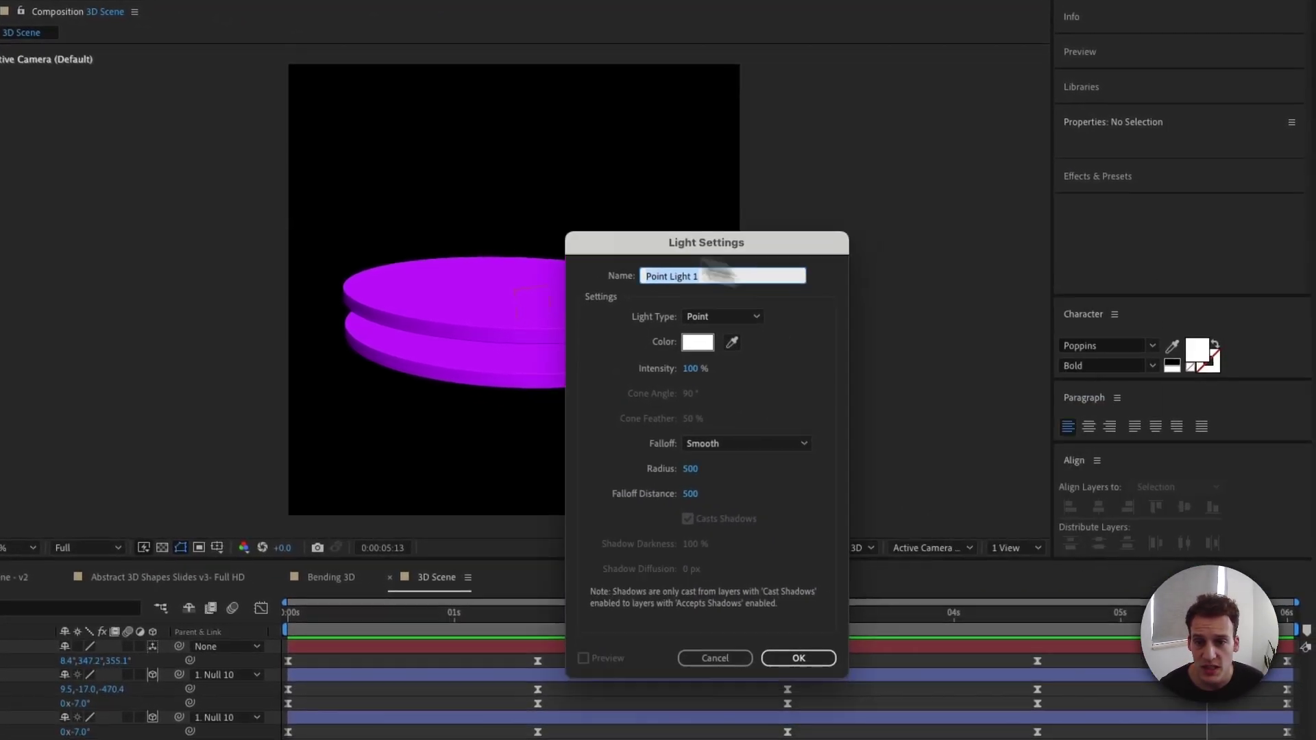
drag(685, 248, 686, 137)
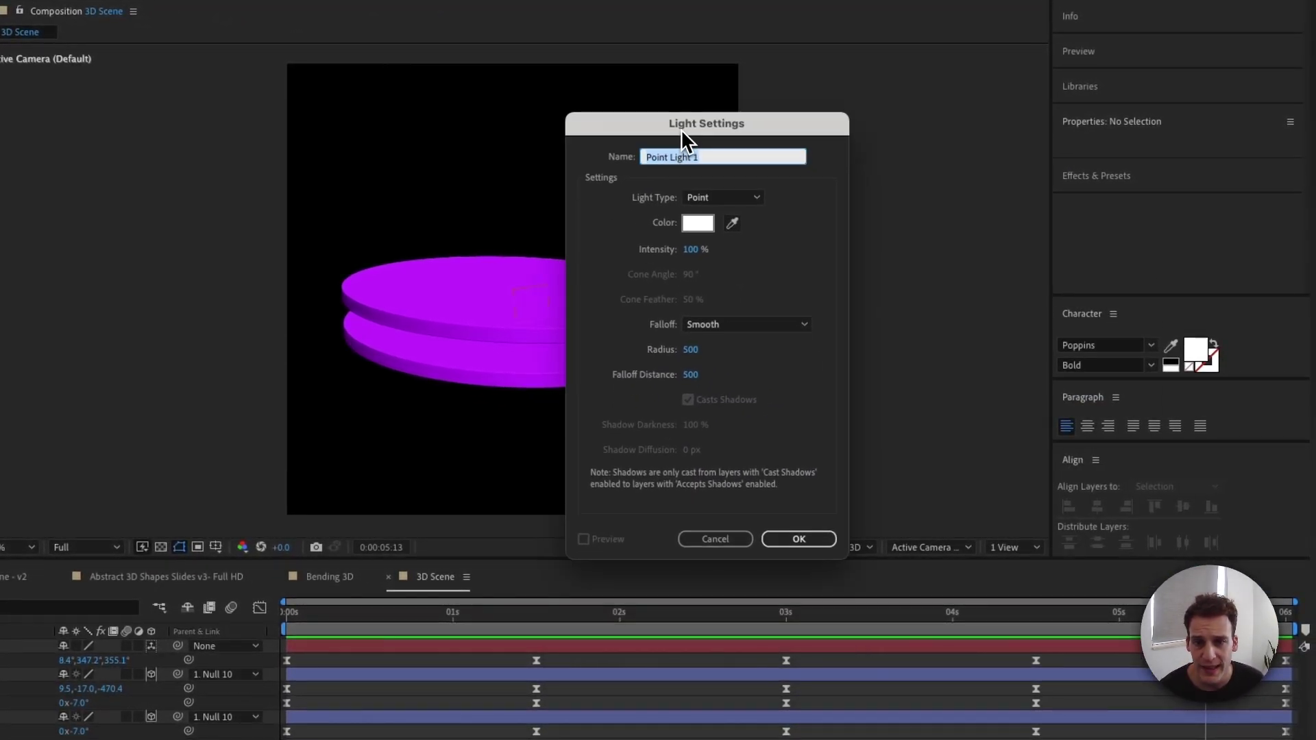
click(795, 541)
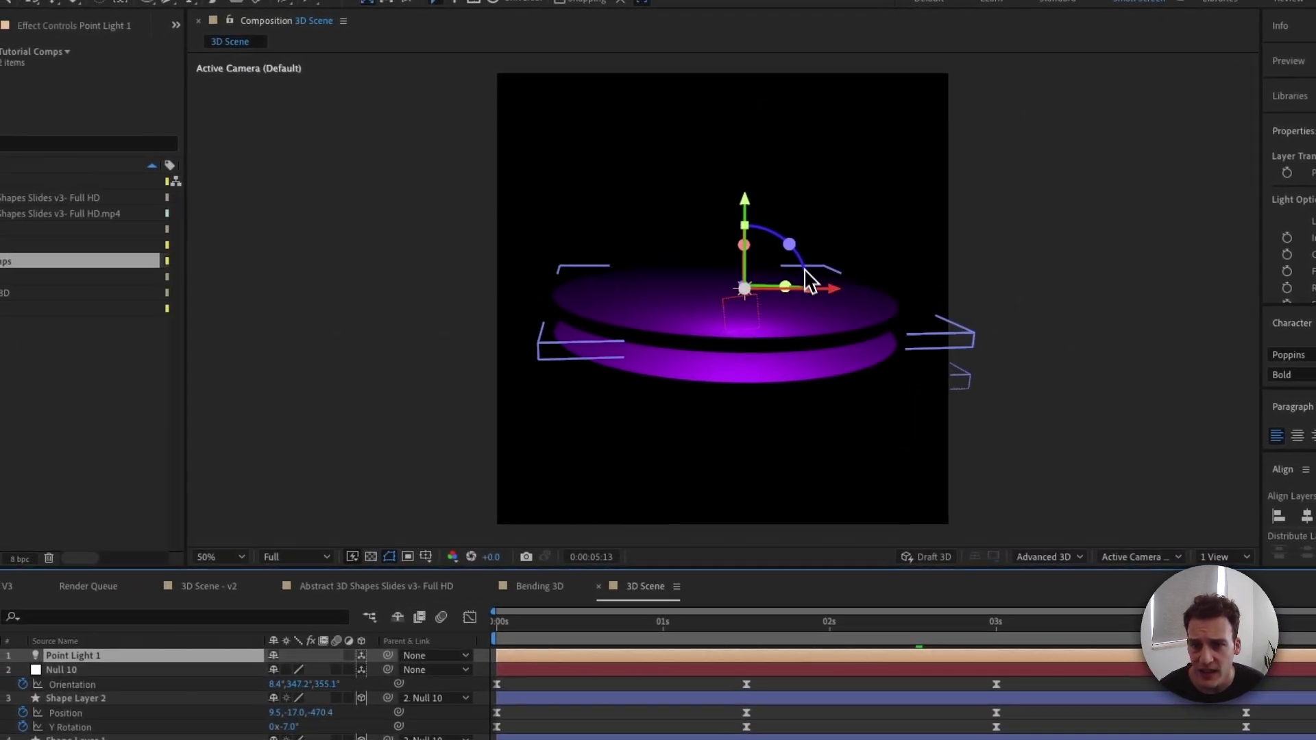
drag(829, 289, 433, 298)
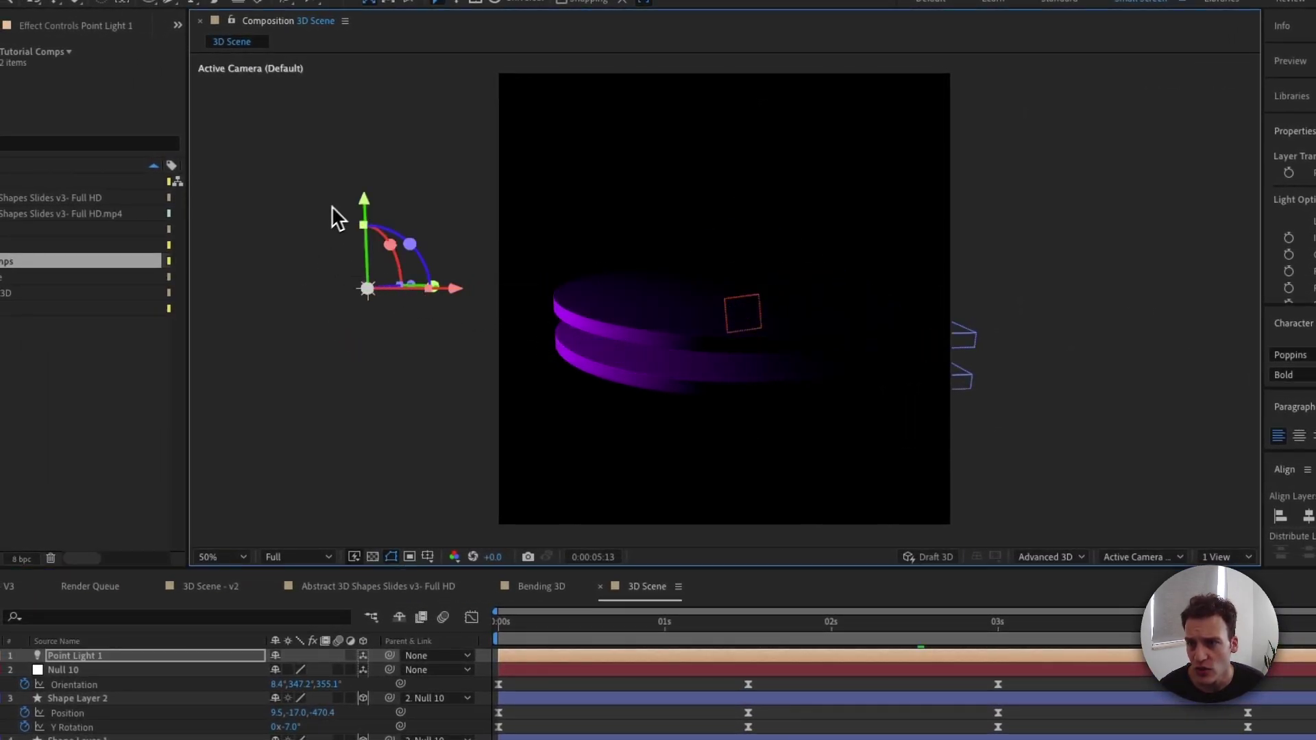
drag(365, 200, 360, 126)
Duplicate the point light, place the copy on the right side of the discs, and set its intensity to 39%
drag(450, 220, 1037, 229)
key(super+d)
drag(959, 206, 1035, 178)
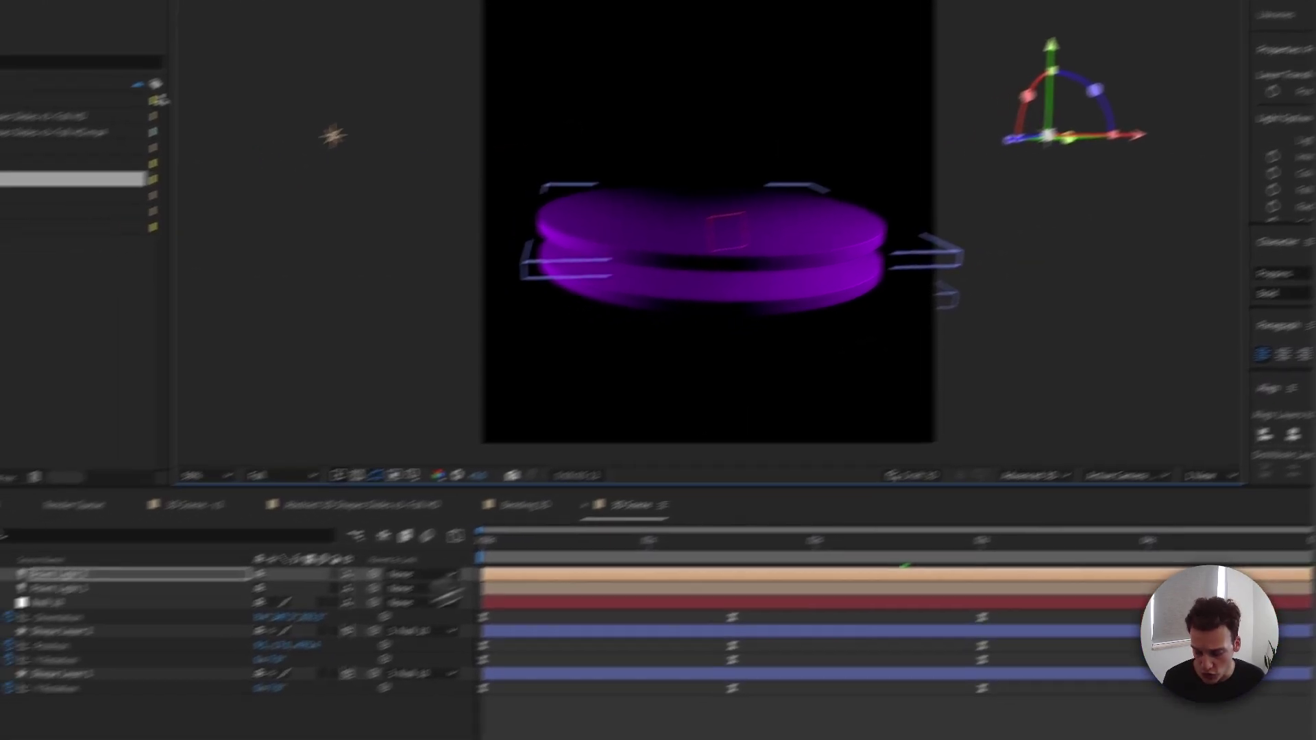
key(t)
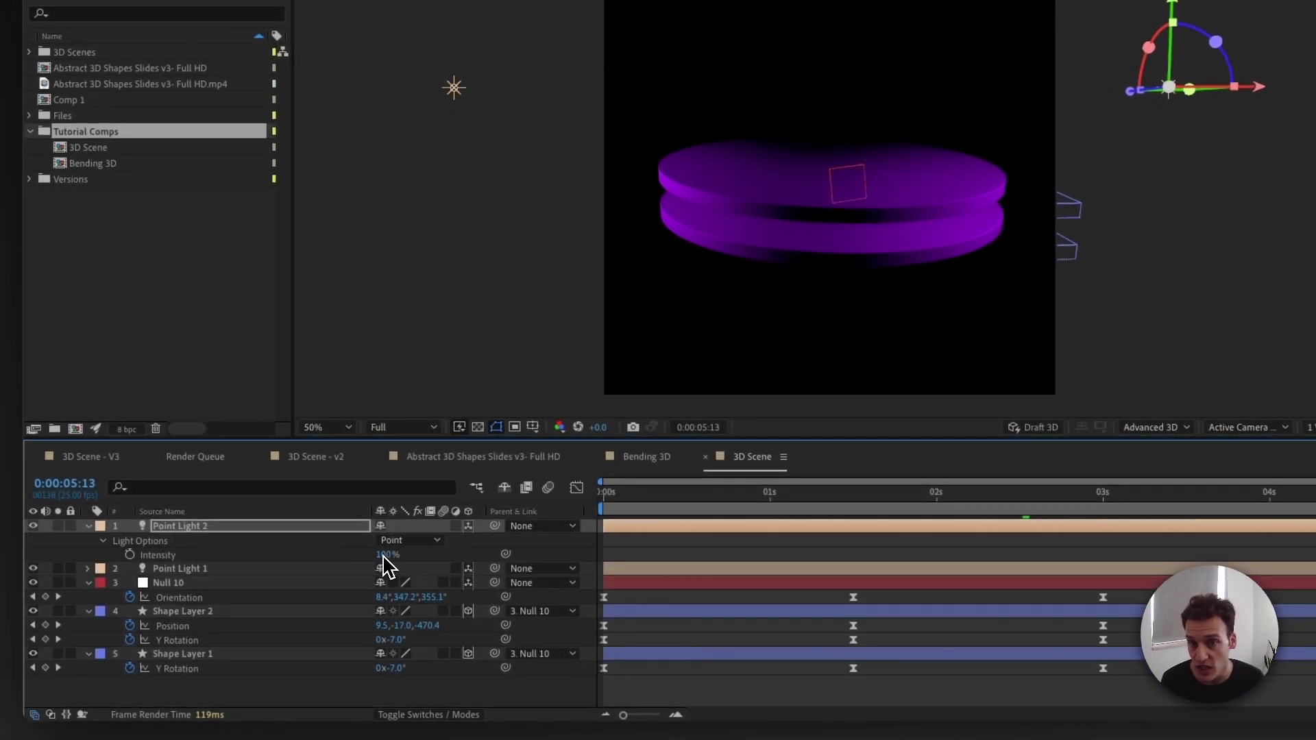
drag(385, 556, 364, 570)
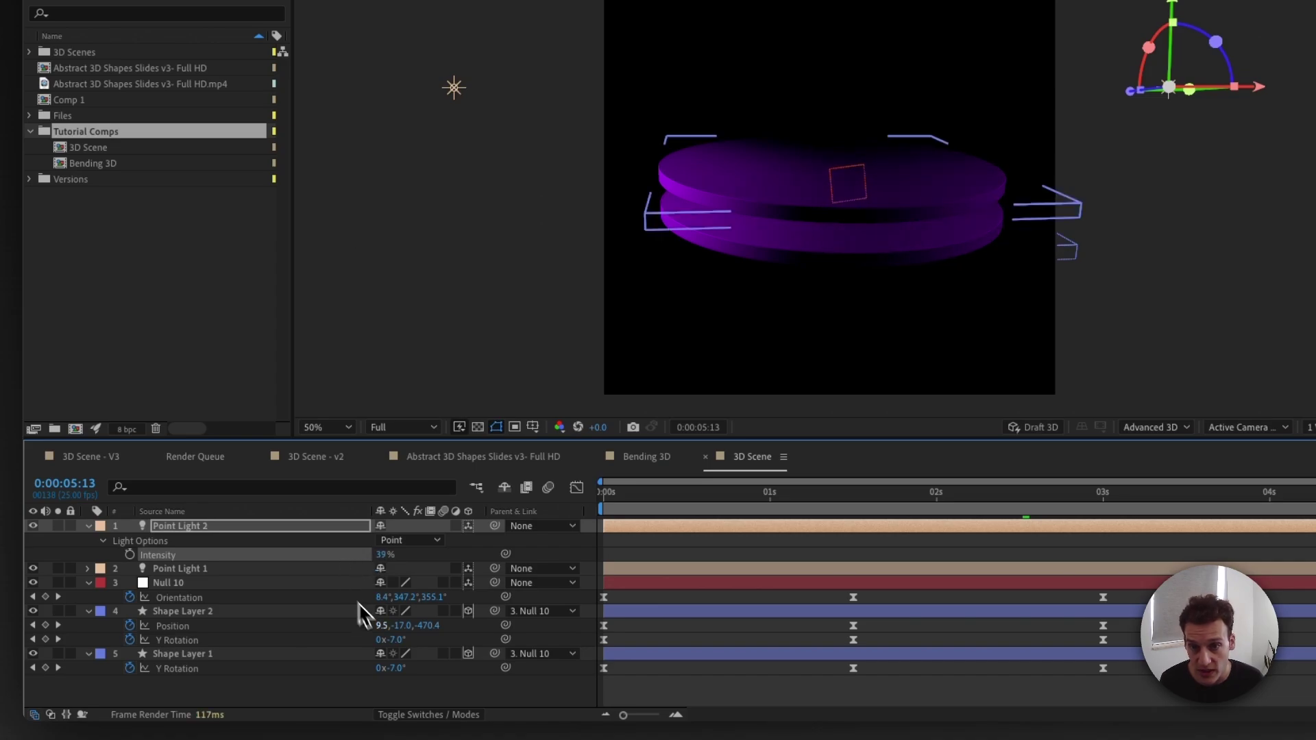
Duplicate the right-hand light and position the copy centrally above and in front of the discs
key(super+d)
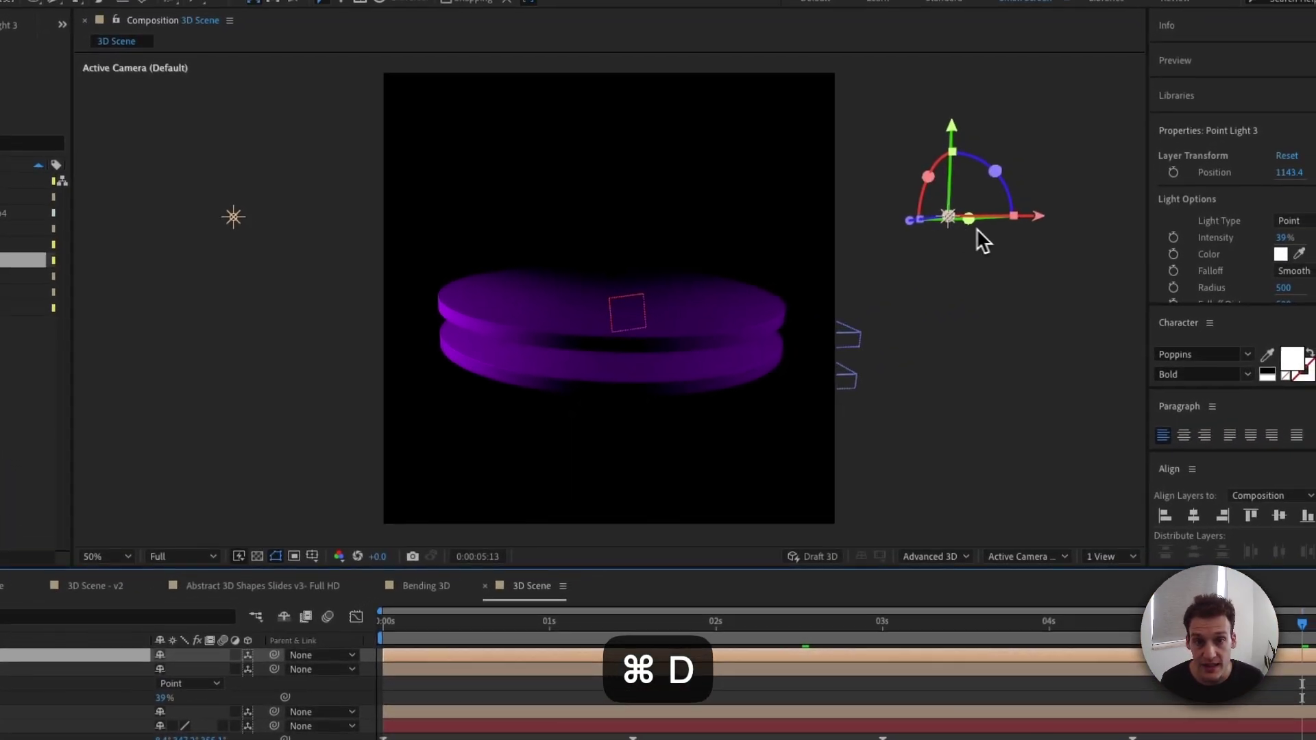
drag(1255, 89, 1032, 126)
drag(806, 255, 697, 299)
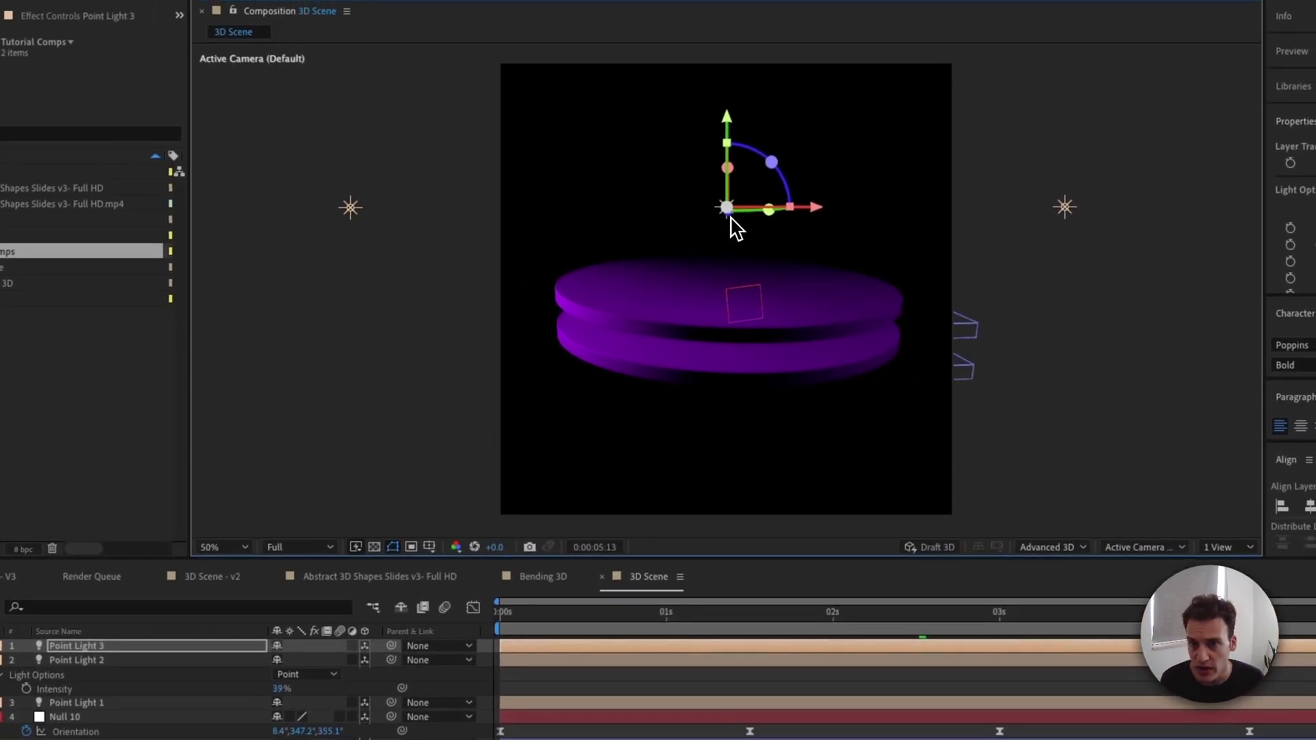
drag(764, 177, 741, 142)
drag(702, 192, 686, 176)
mouse_move(794, 174)
mouse_down()
mouse_move(763, 186)
mouse_move(789, 193)
mouse_up()
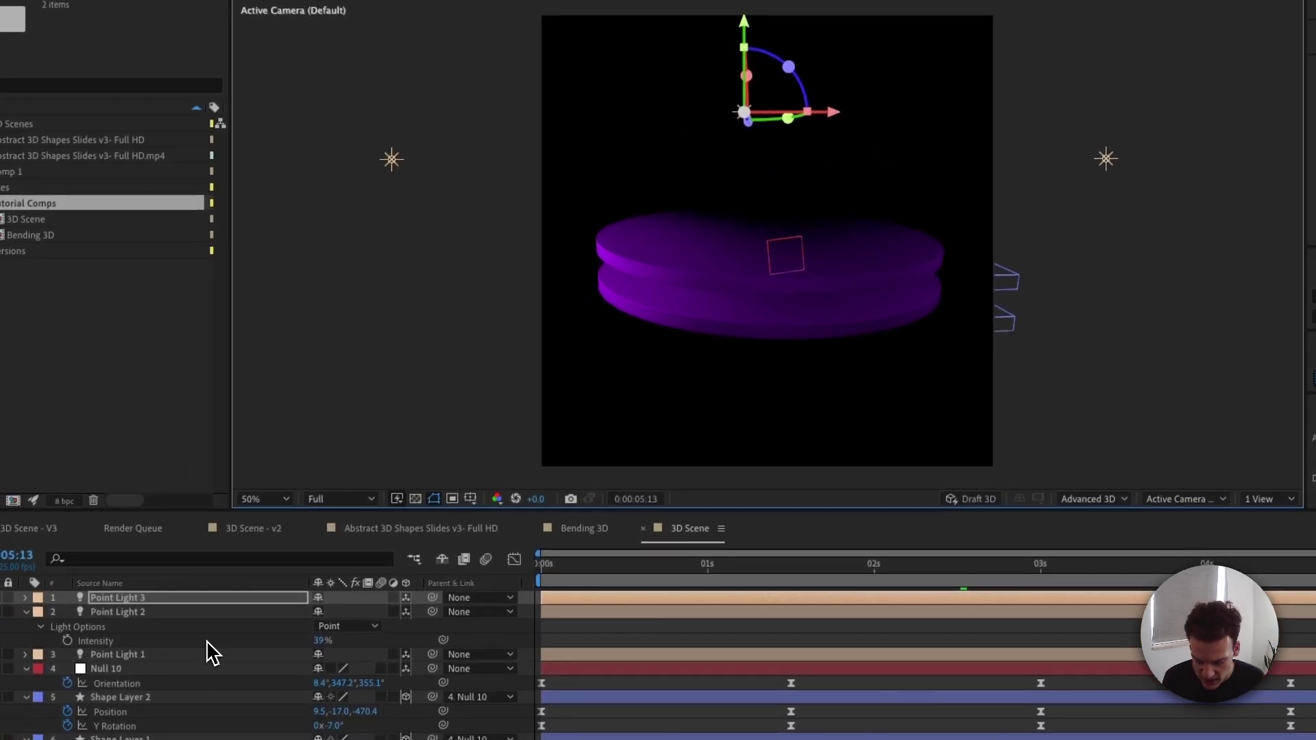
Set the intensity of Point Light 3 to 225%, shift it left along its X axis, and preview the lit scene
key(t)
drag(326, 622, 426, 603)
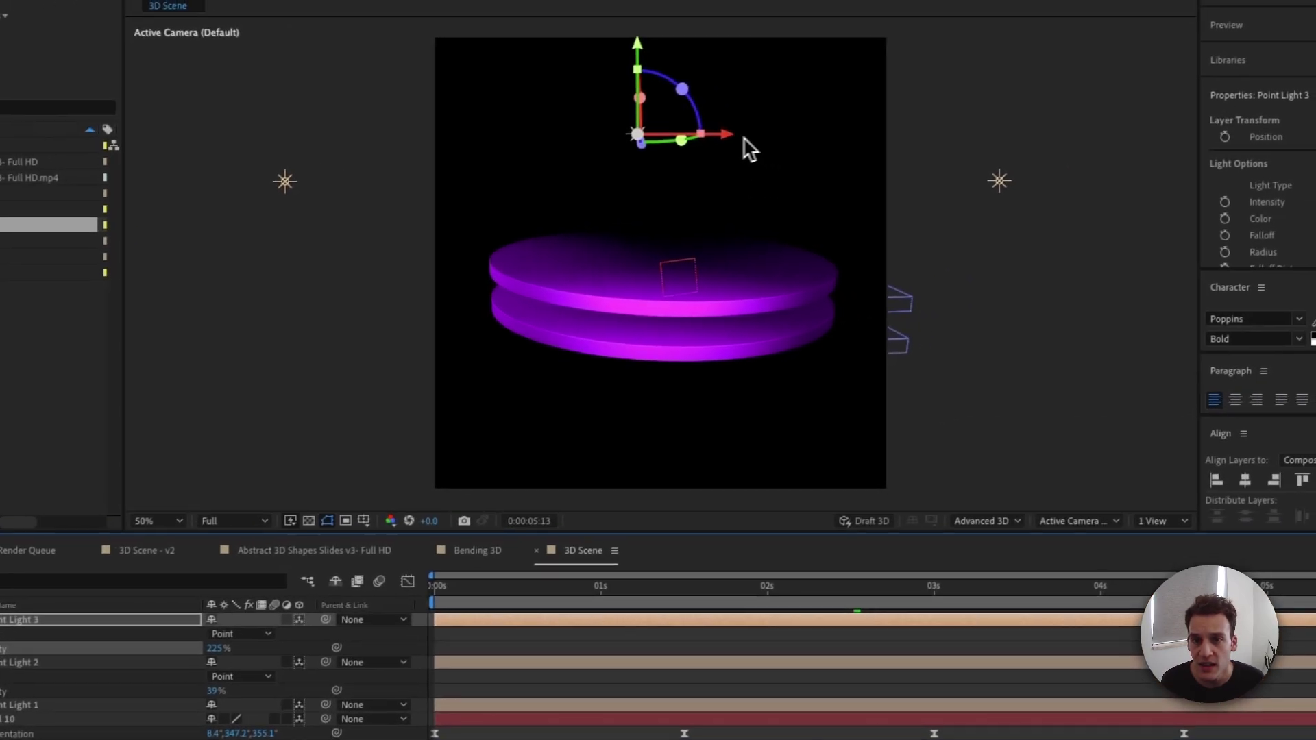
drag(840, 110, 744, 143)
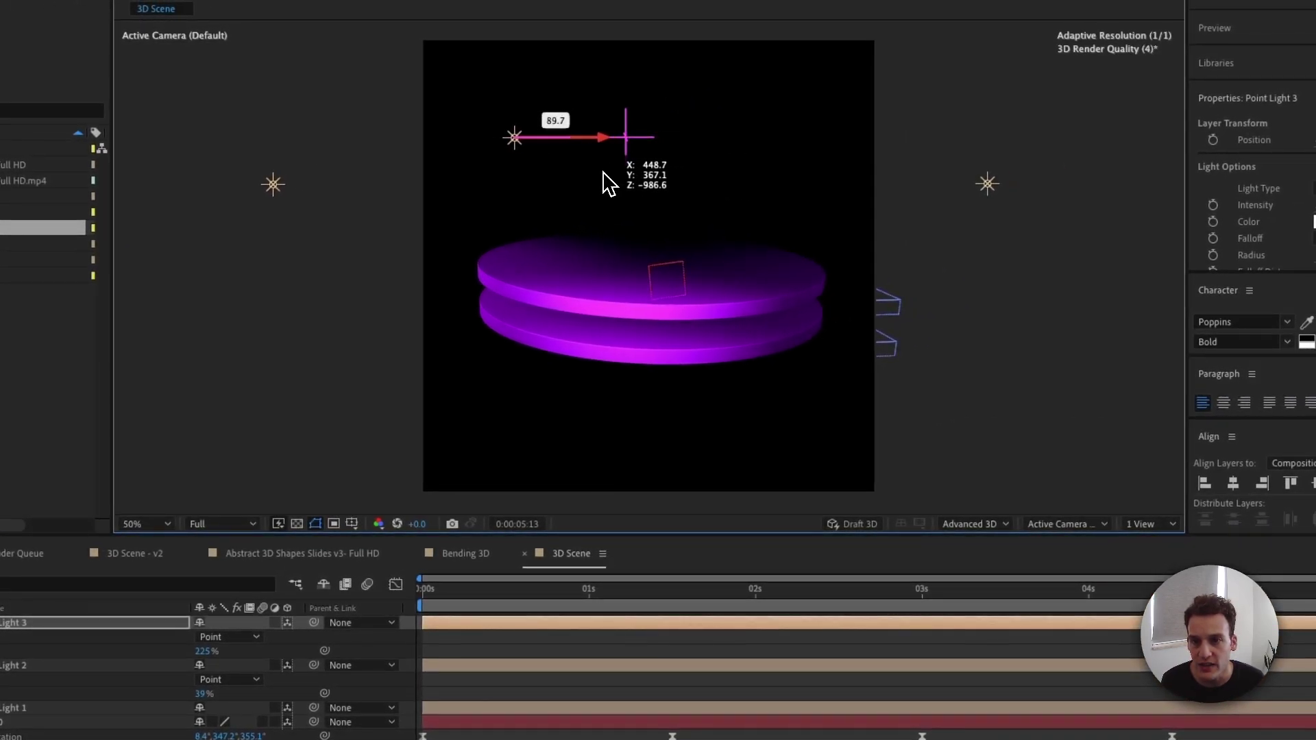
drag(606, 184, 607, 185)
key(KP_0)
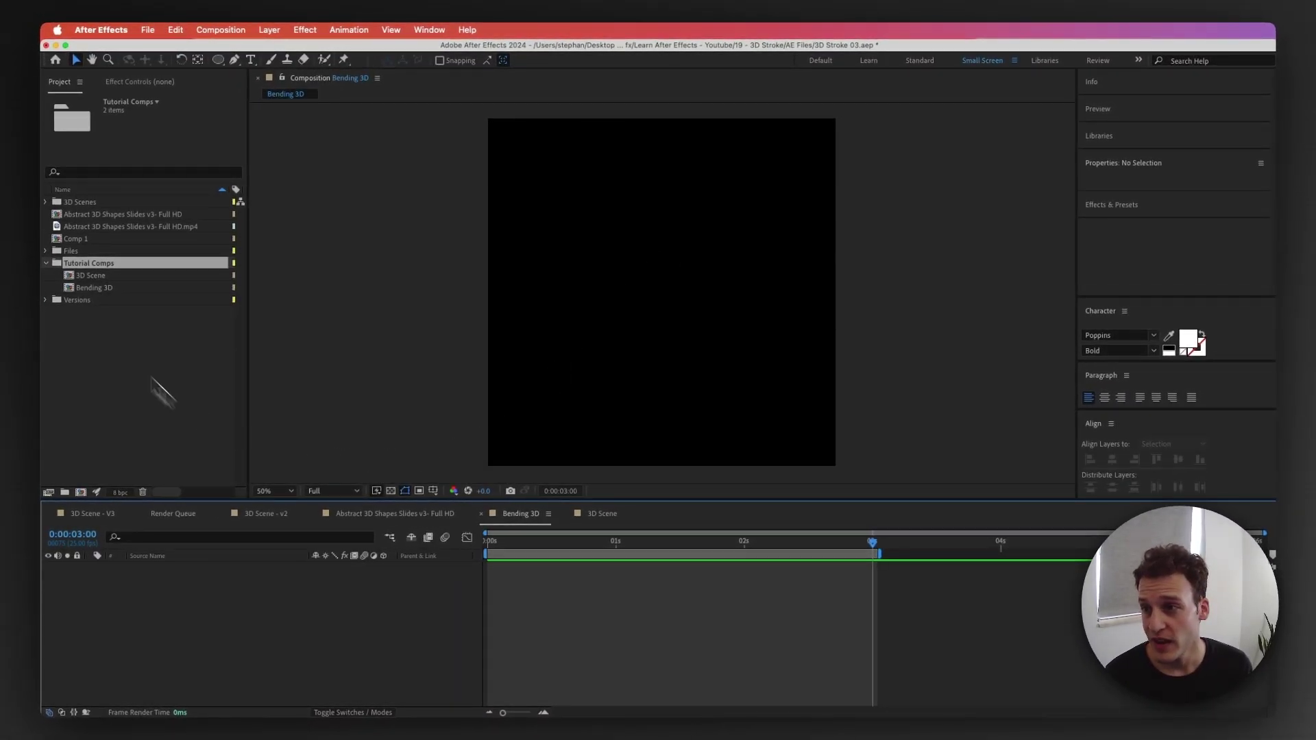
Place the 3D Scene composition as a layer in the Bending 3D composition and go to 0:00:02:08
drag(85, 273, 277, 596)
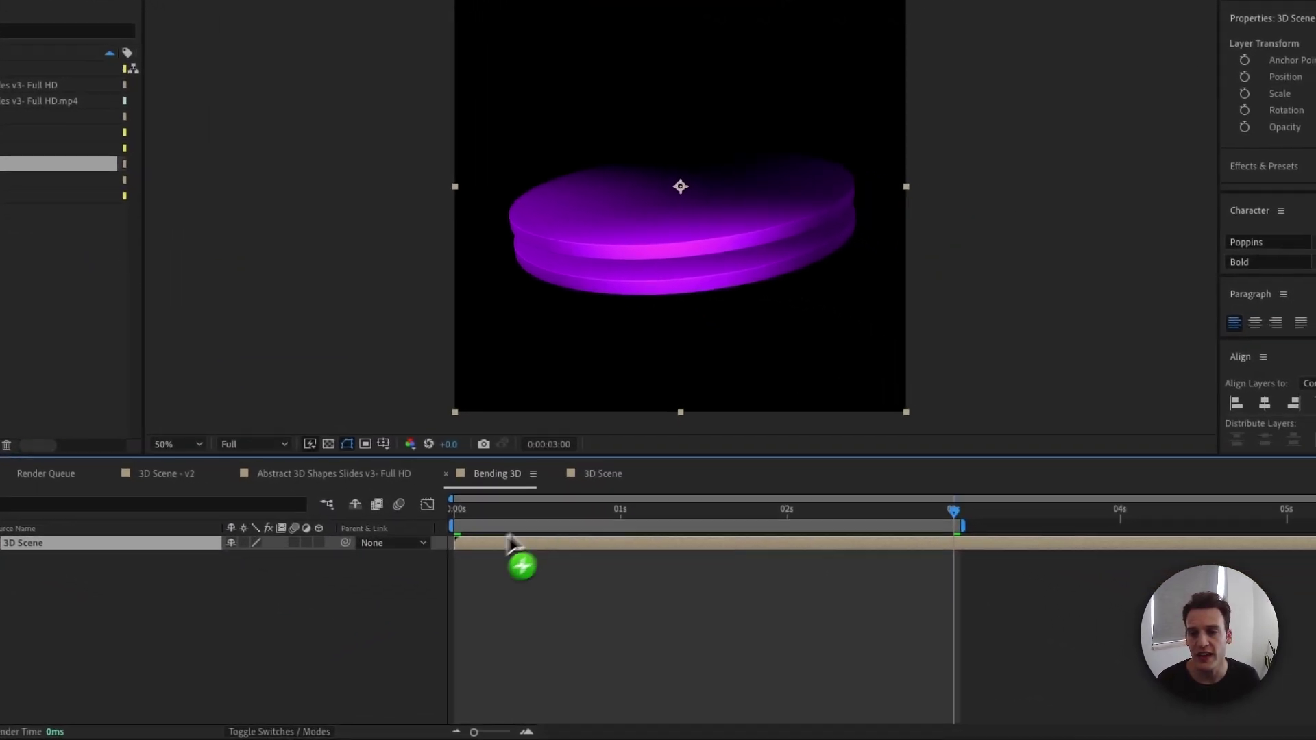
drag(459, 509, 835, 518)
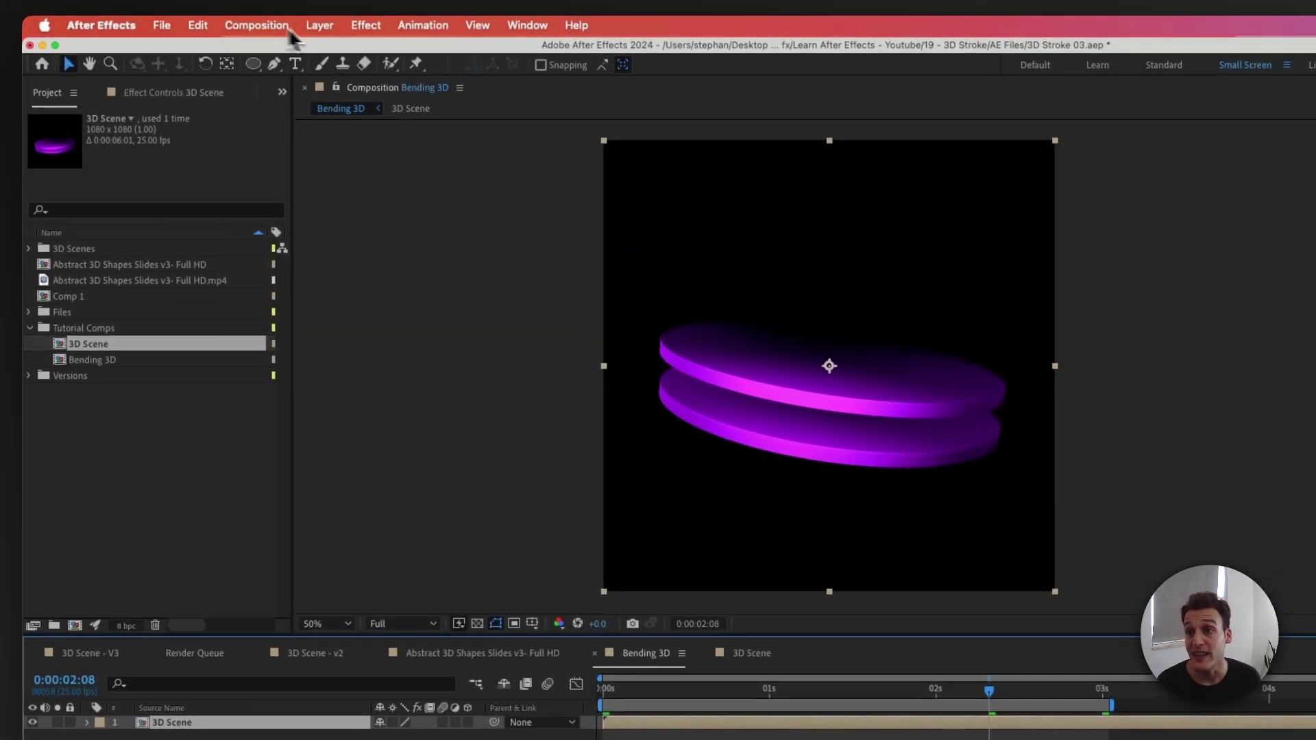
Create a white solid named Ramp above the 3D Scene layer
click(321, 32)
mouse_move(363, 61)
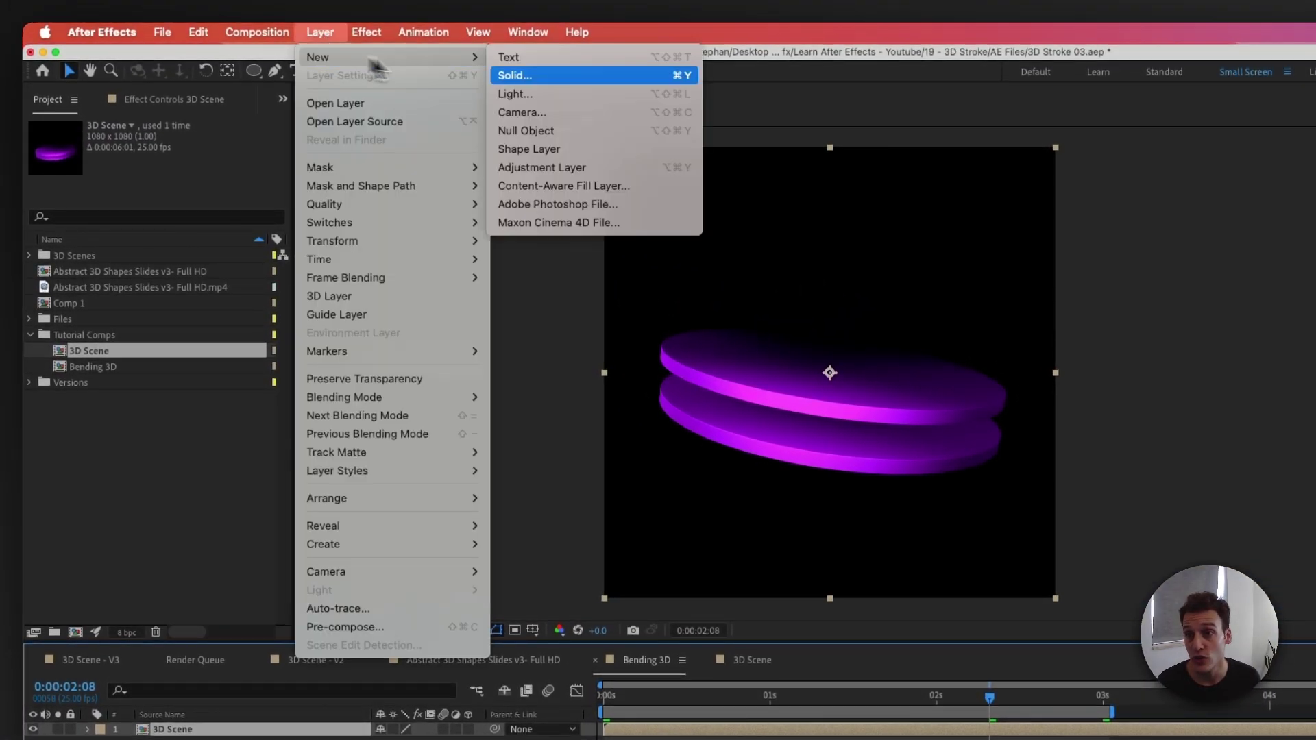
key(Escape)
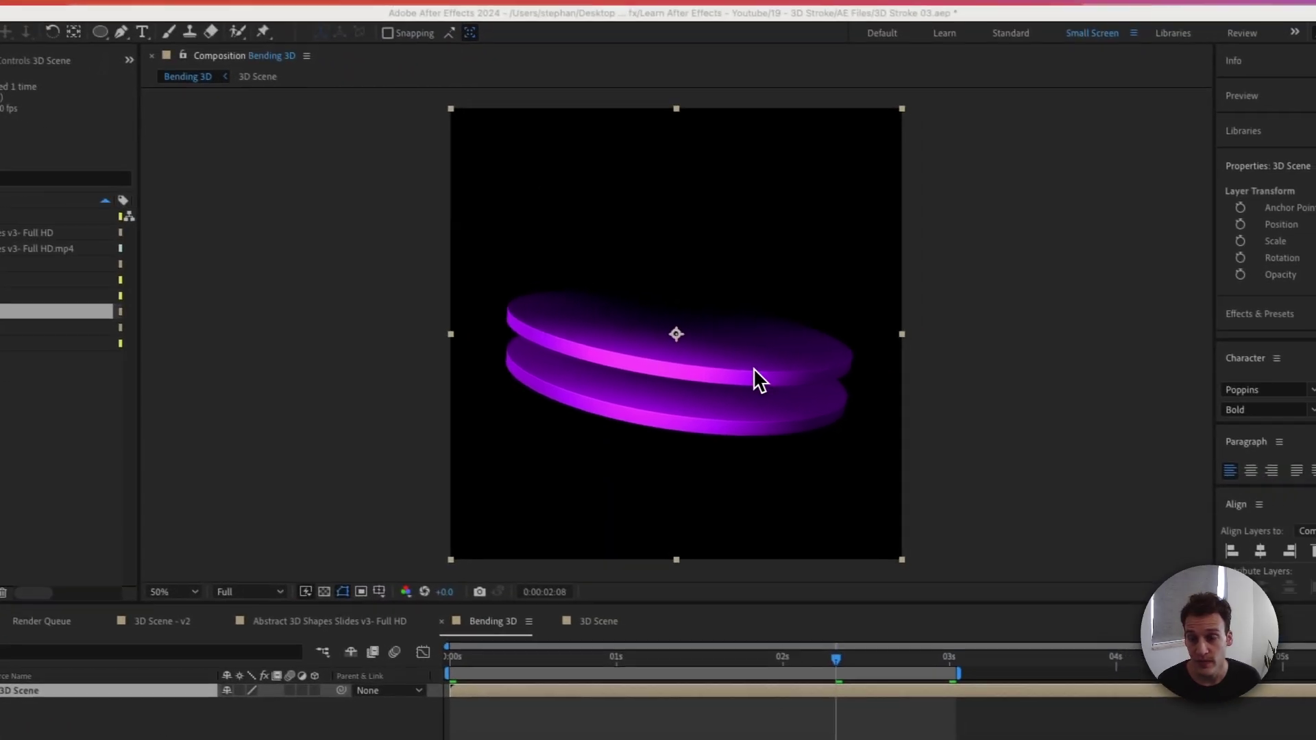
key(BackSpace)
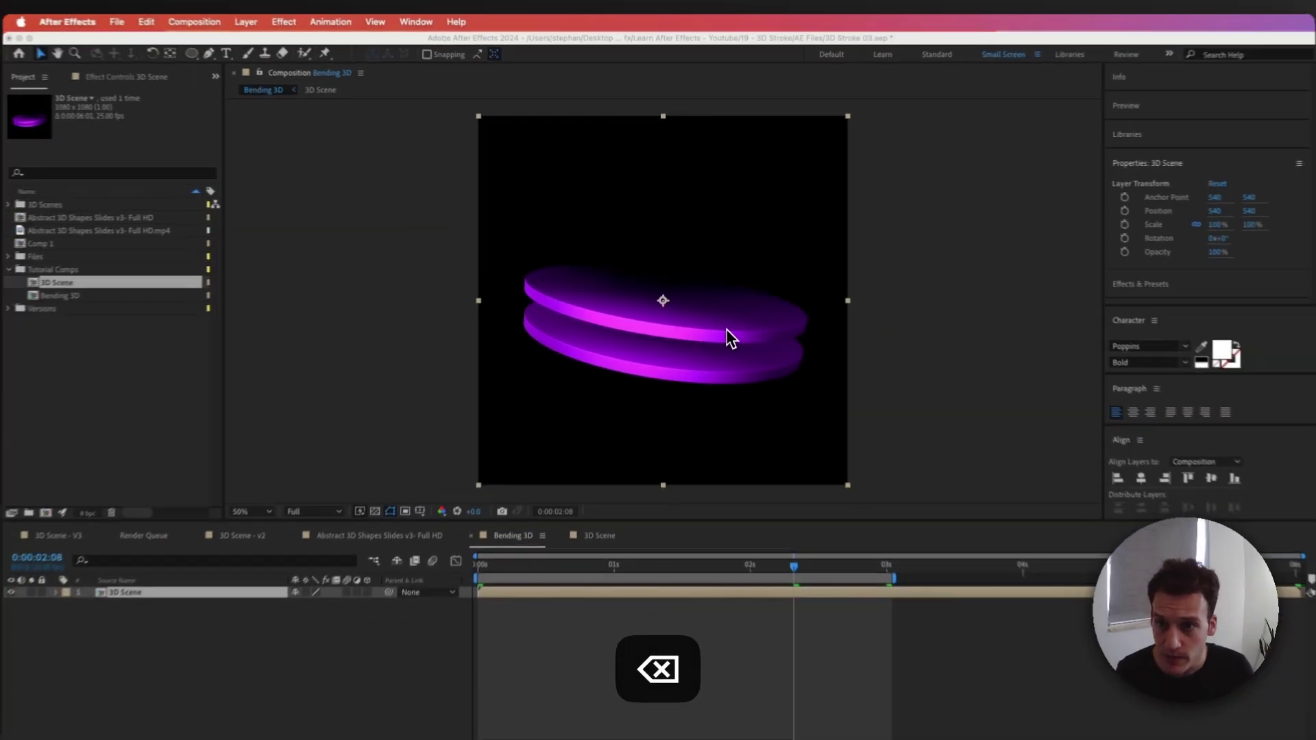
key(Return)
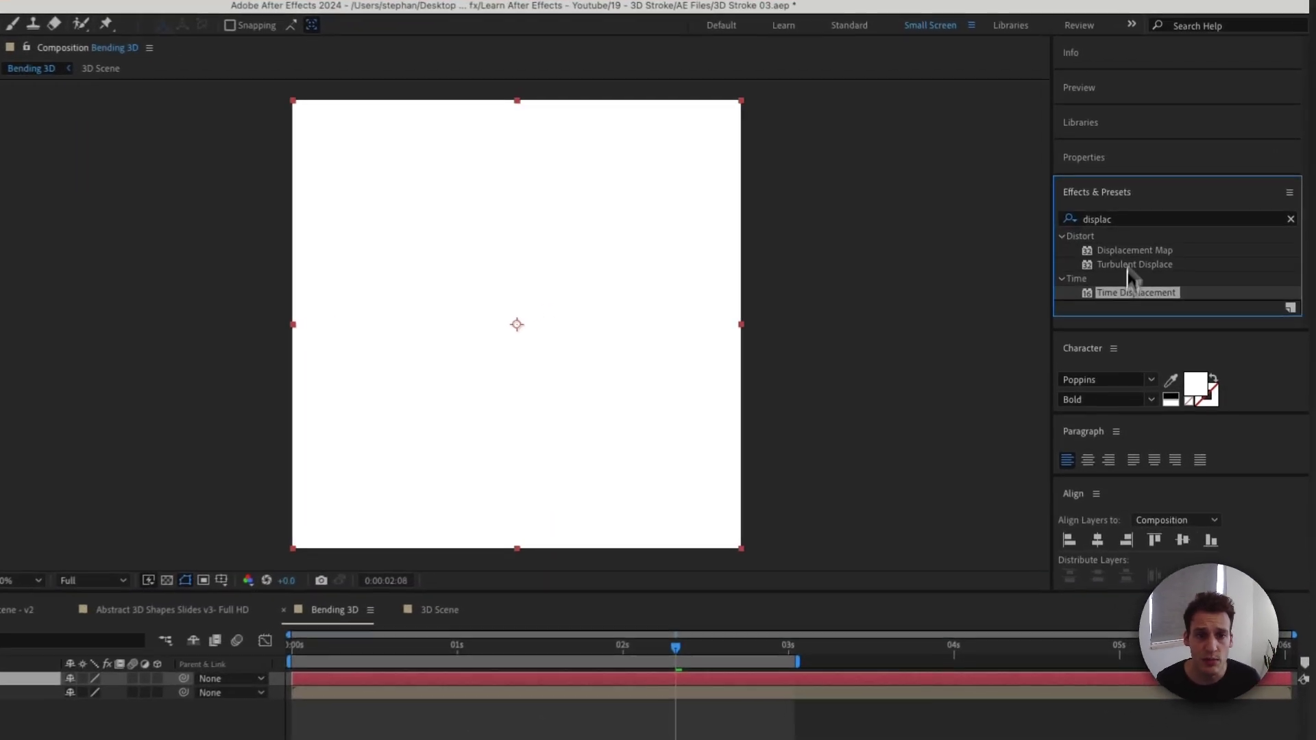
Find the Gradient Ramp effect with the search term "ramp" and apply it to the Ramp solid
click(1132, 221)
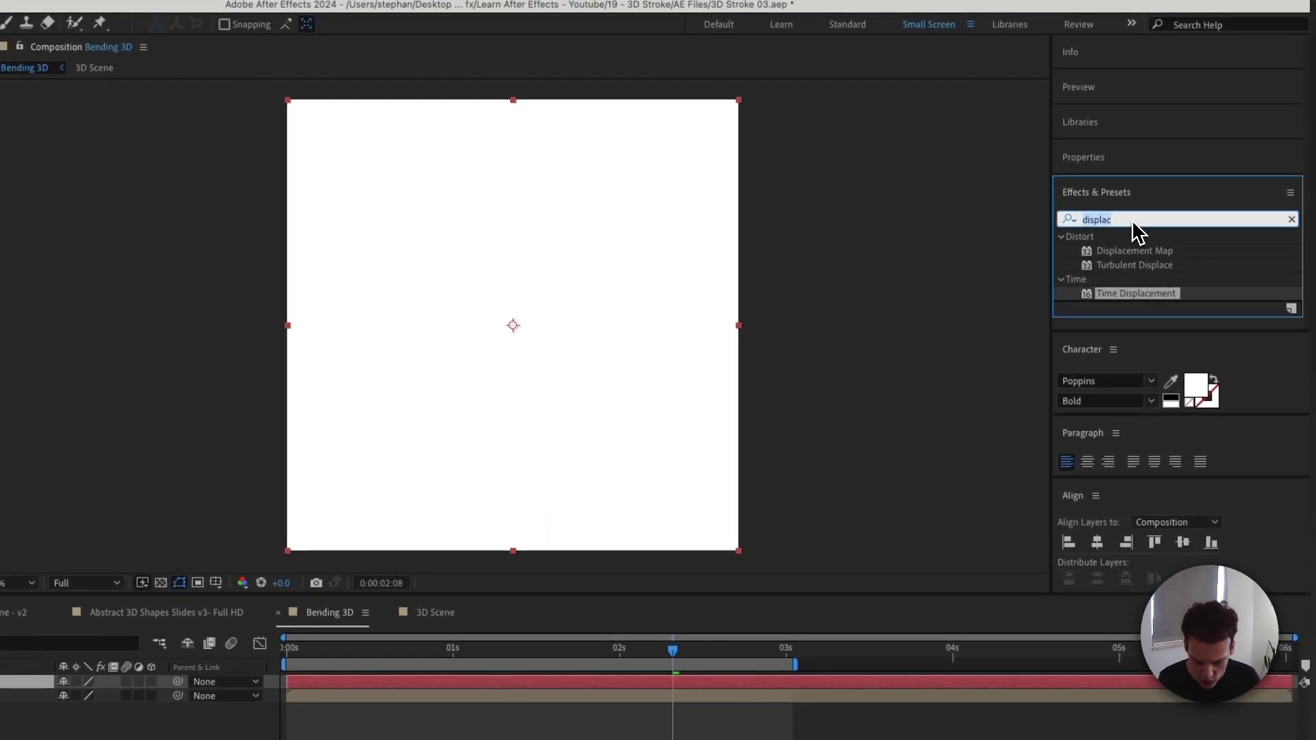
text(ramp)
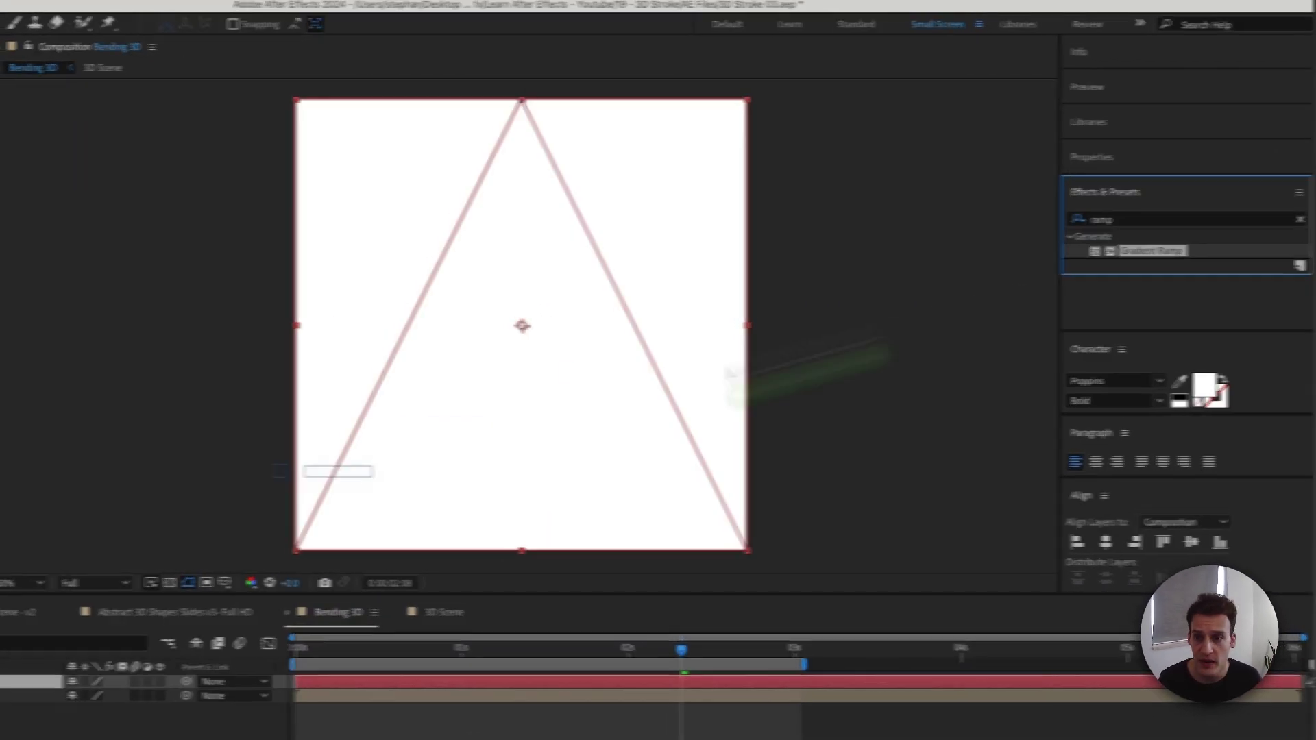
drag(728, 376, 433, 381)
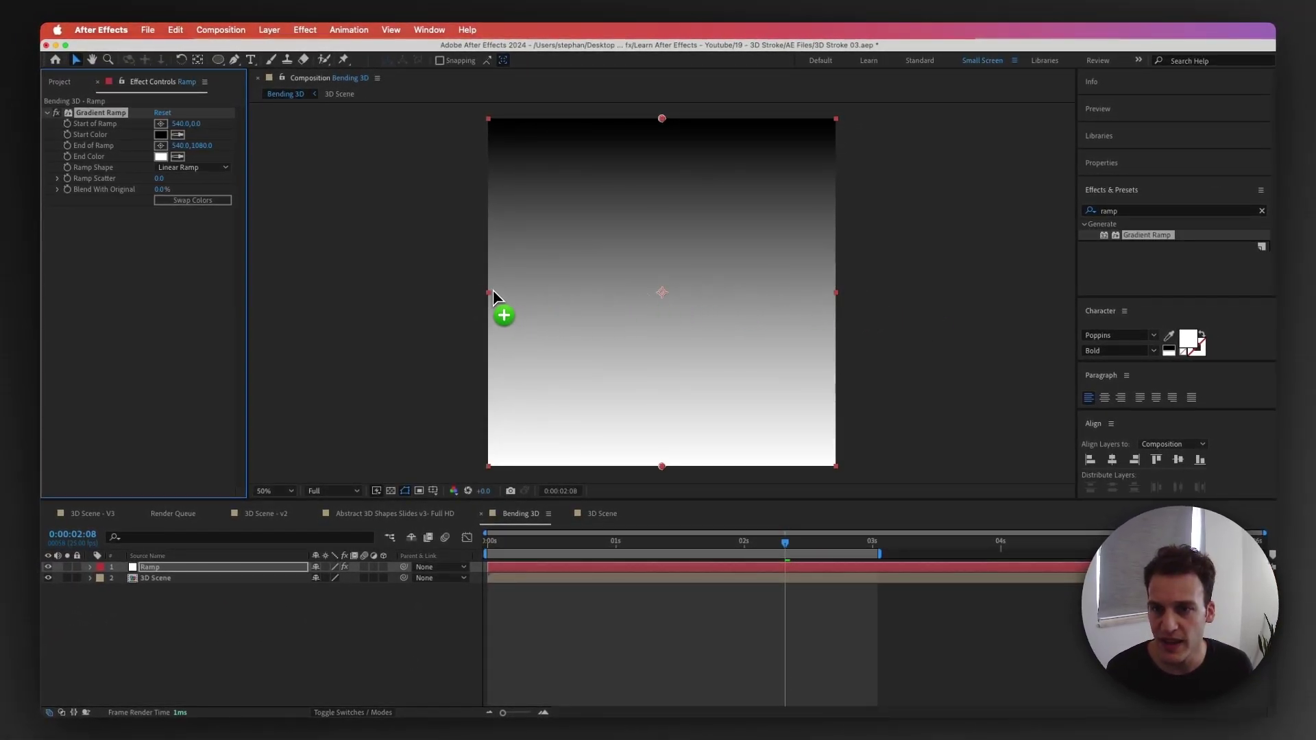
Make the gradient horizontal with its start at about -6, 544 and end at about 1086, 542, and swap its colors
drag(662, 118, 490, 296)
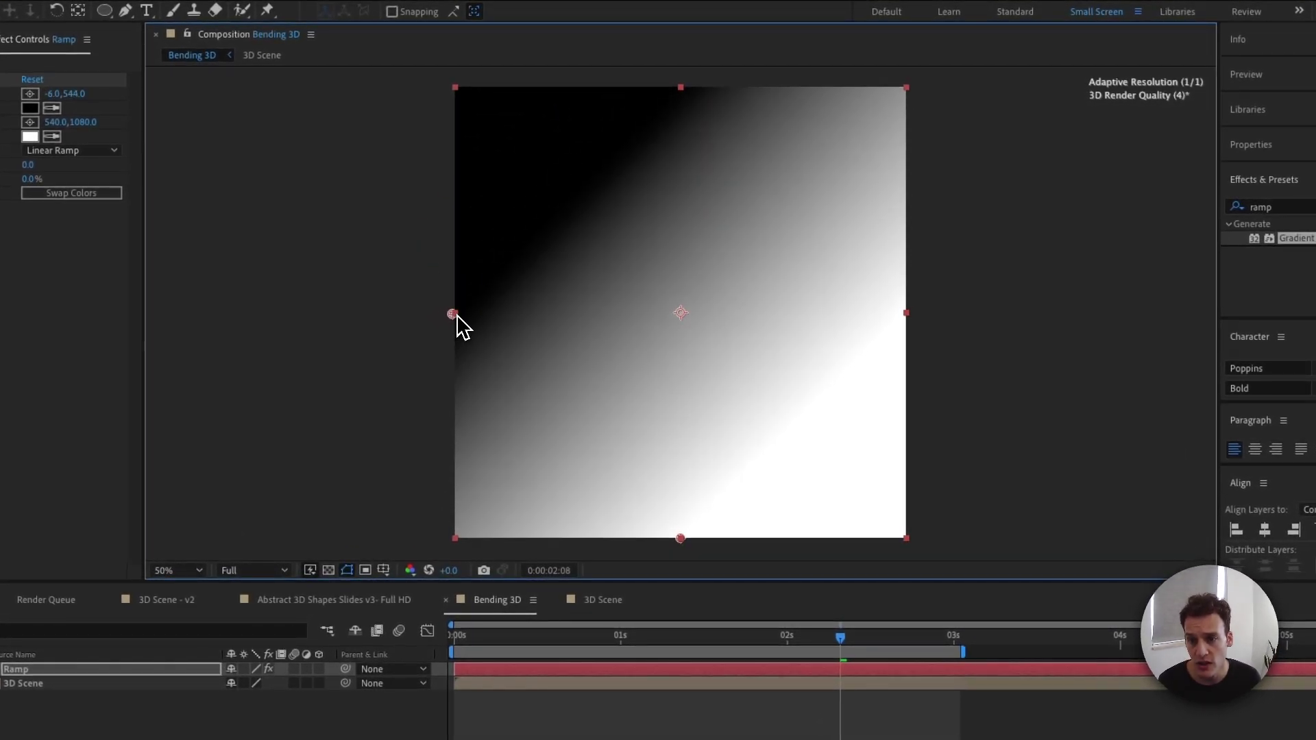
drag(678, 540, 917, 314)
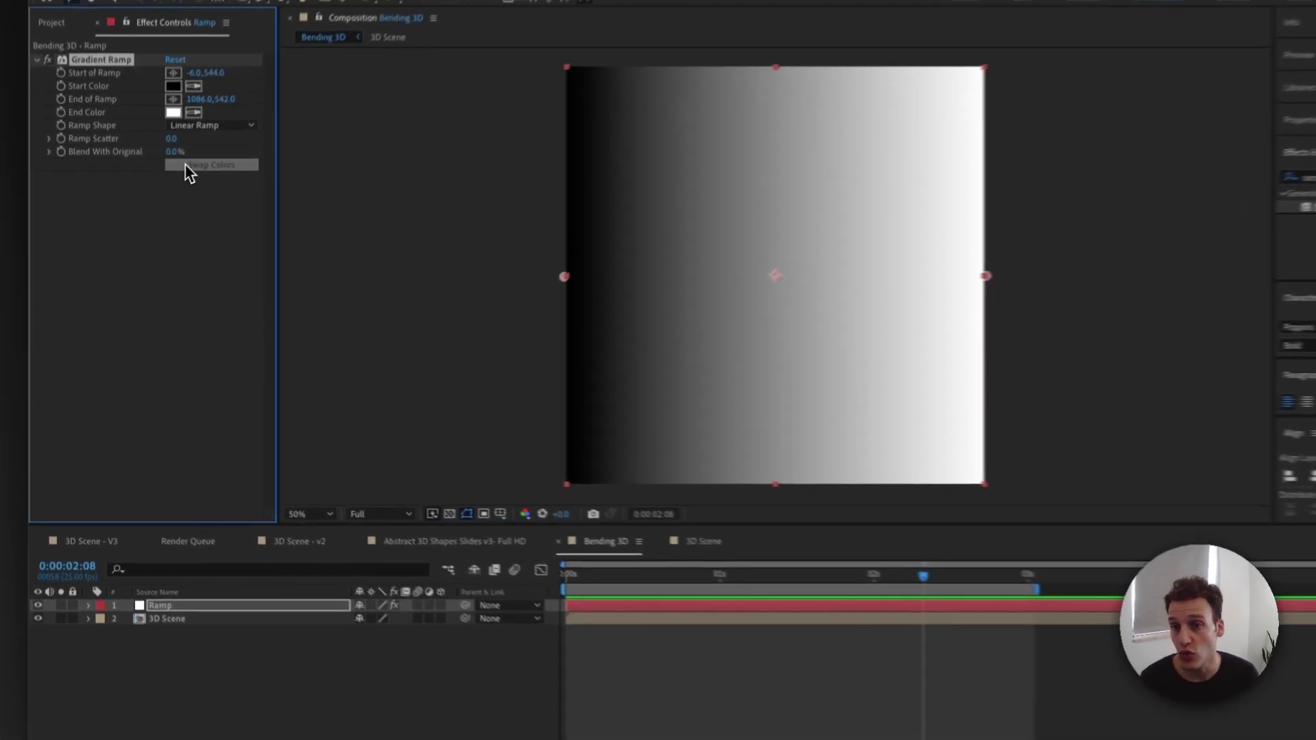
click(175, 200)
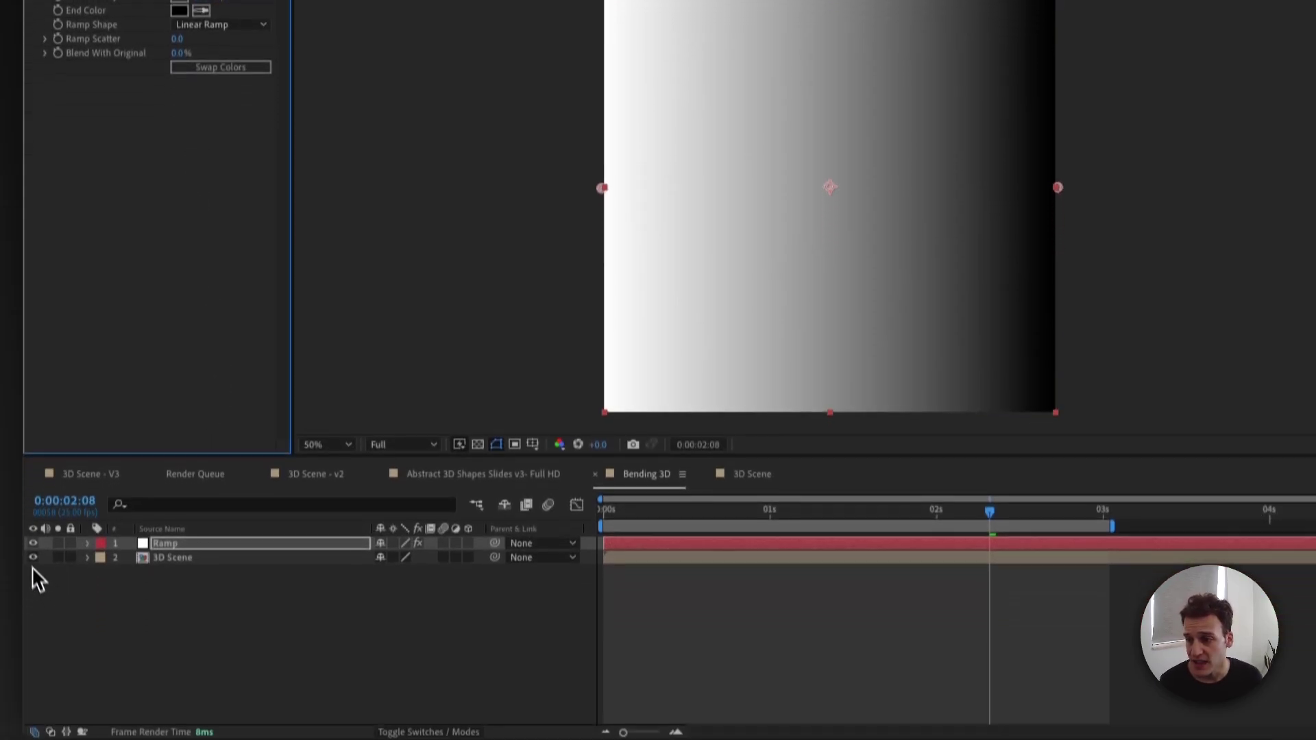
Hide the Ramp layer and select the 3D Scene layer
click(33, 525)
click(219, 602)
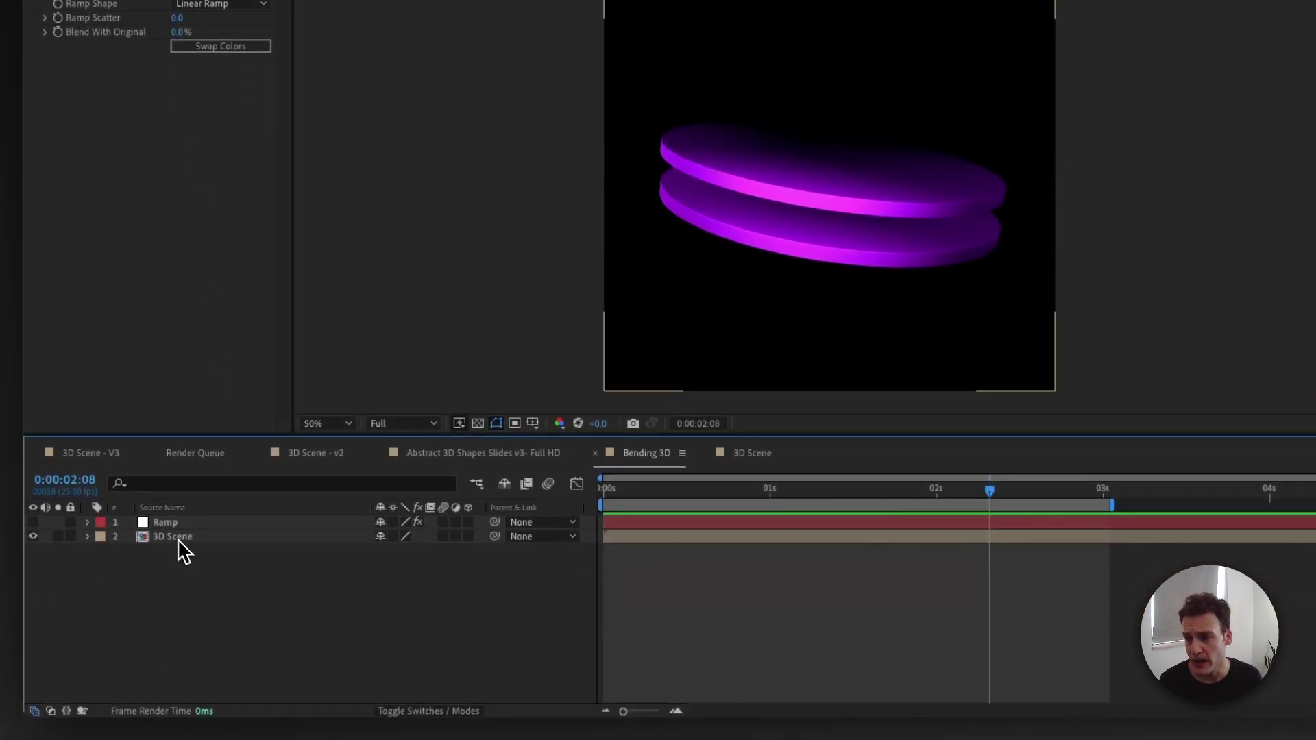
click(178, 540)
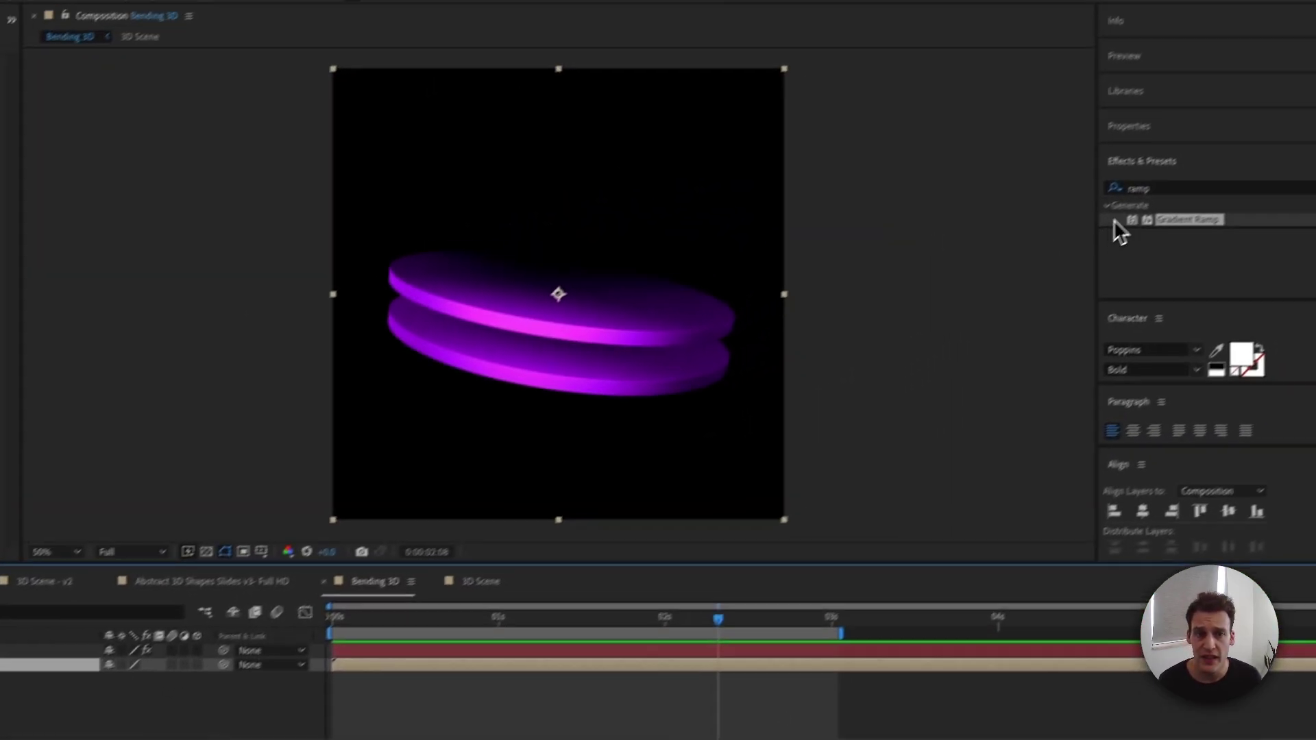
Find the Time Displacement effect with the search term "time" and apply it to the 3D Scene layer
double_click(1114, 211)
text(time)
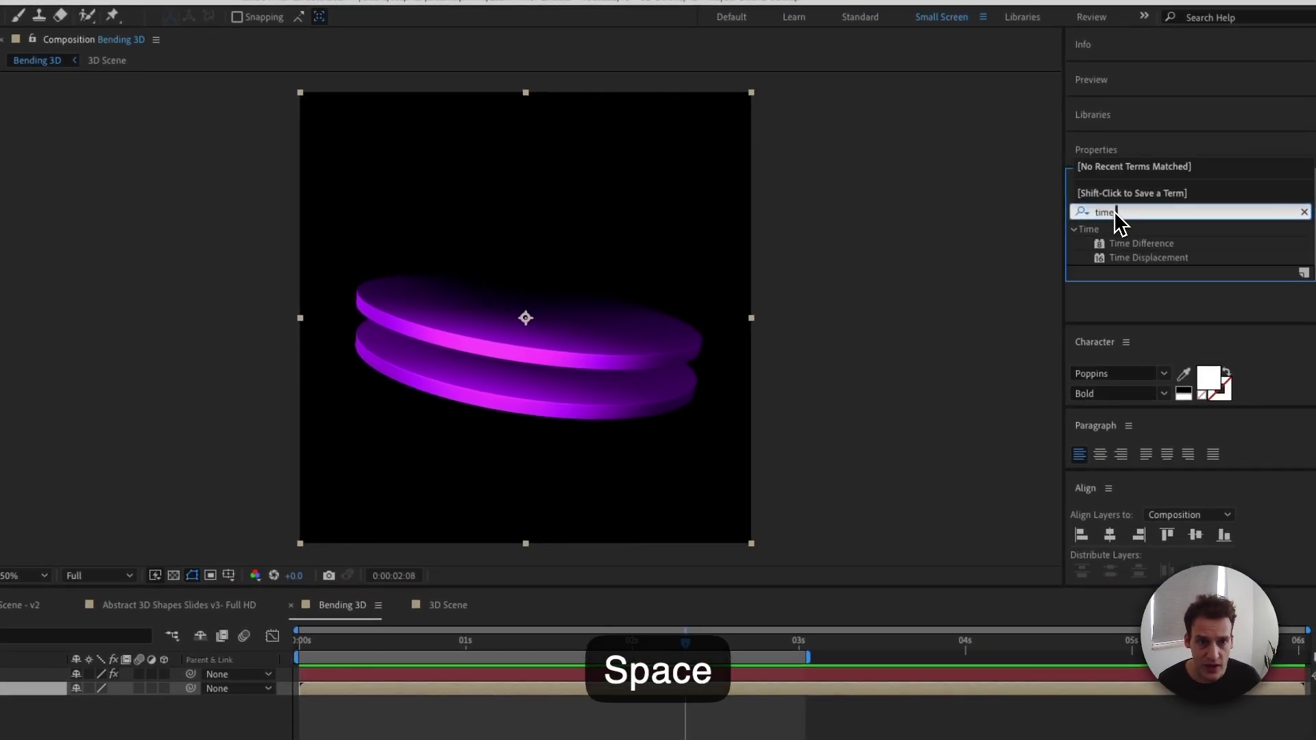
drag(1149, 258, 0, 685)
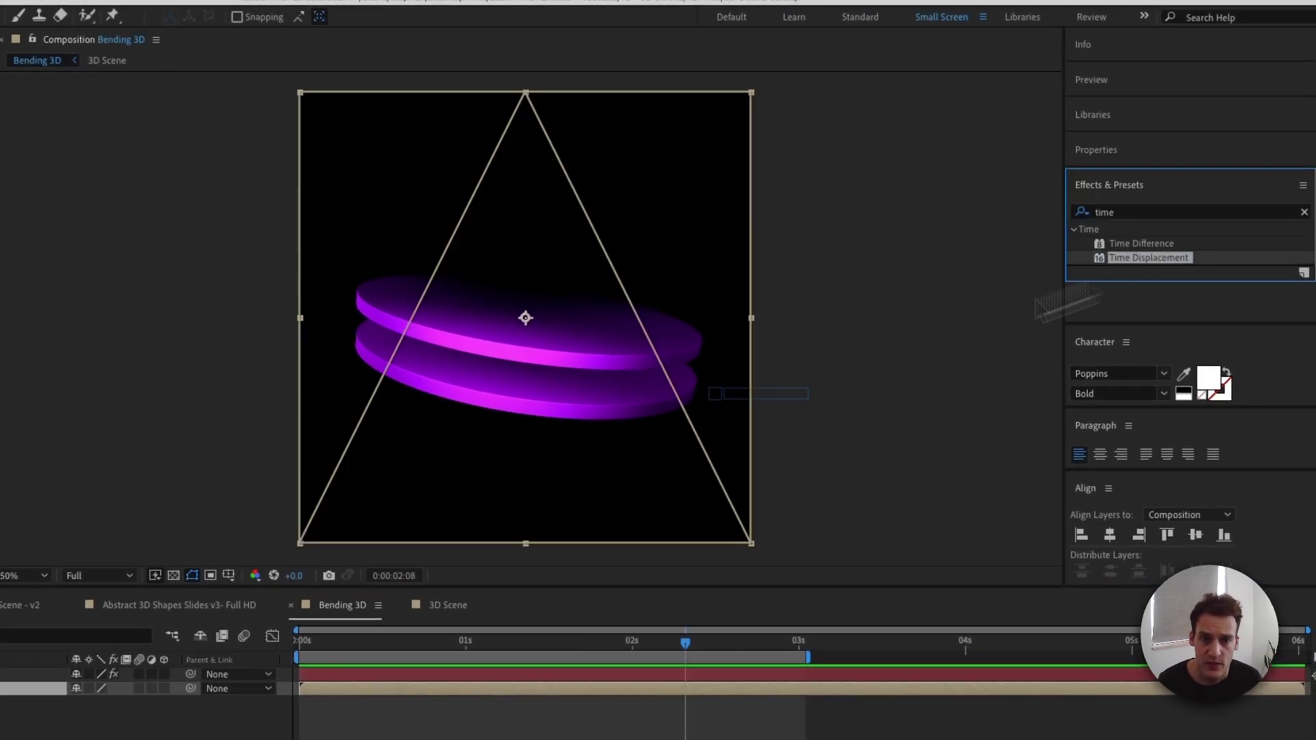
drag(175, 623, 175, 624)
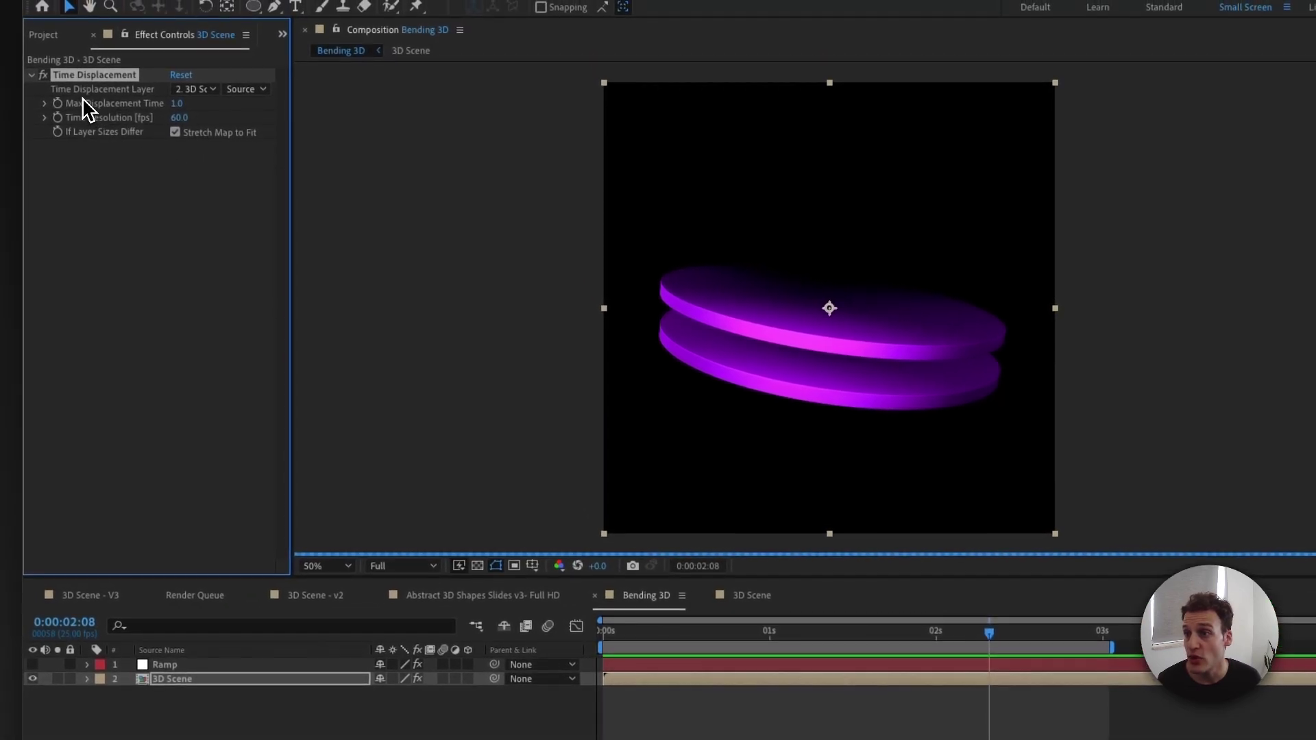
Set the Time Displacement Layer to the Ramp layer, read with Effects & Masks
click(196, 94)
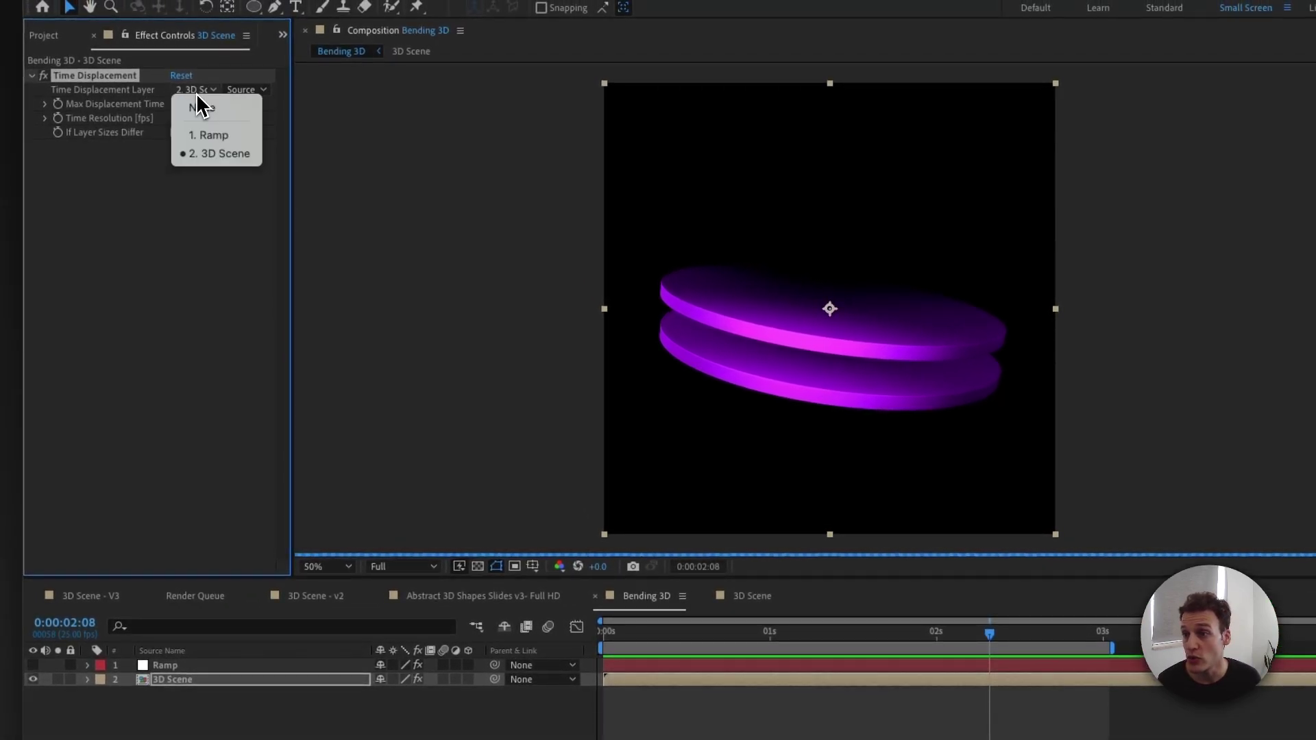
click(214, 137)
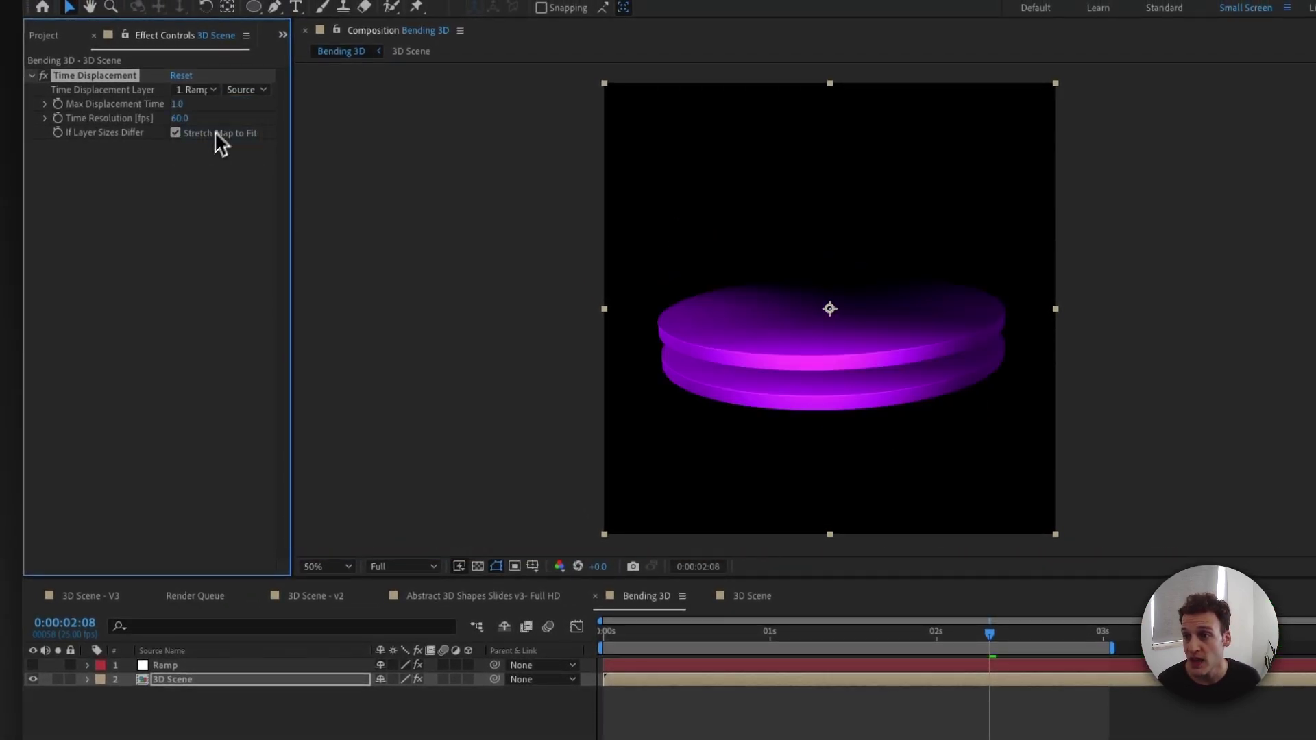
click(243, 91)
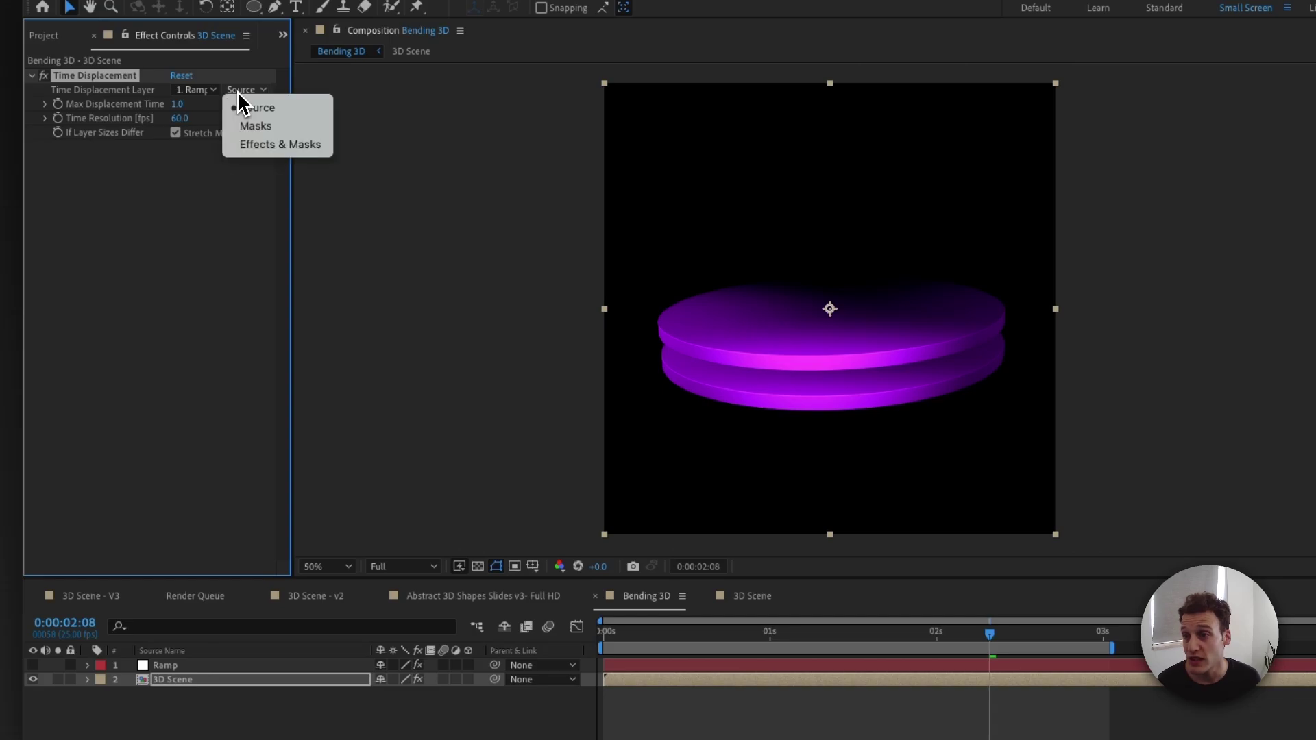
click(262, 145)
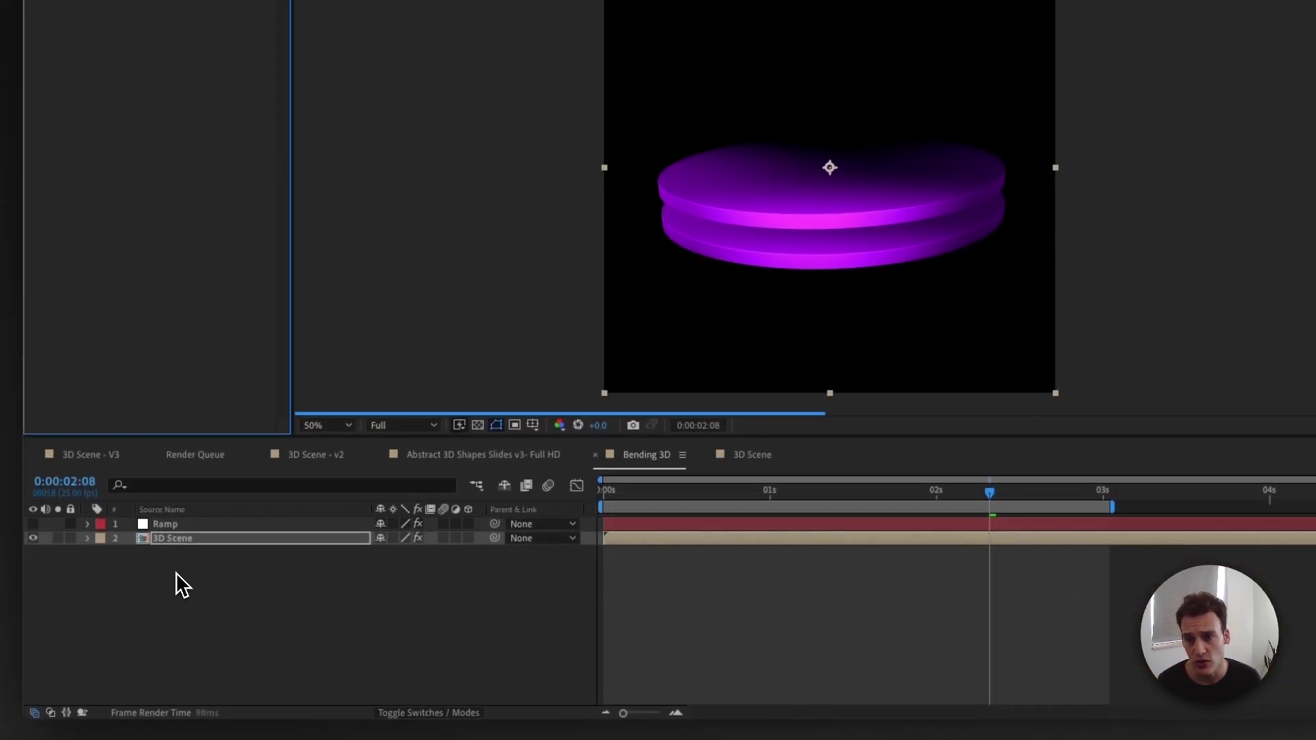
Preview the displaced discs near the start of the timeline and inspect their edges up close
click(635, 492)
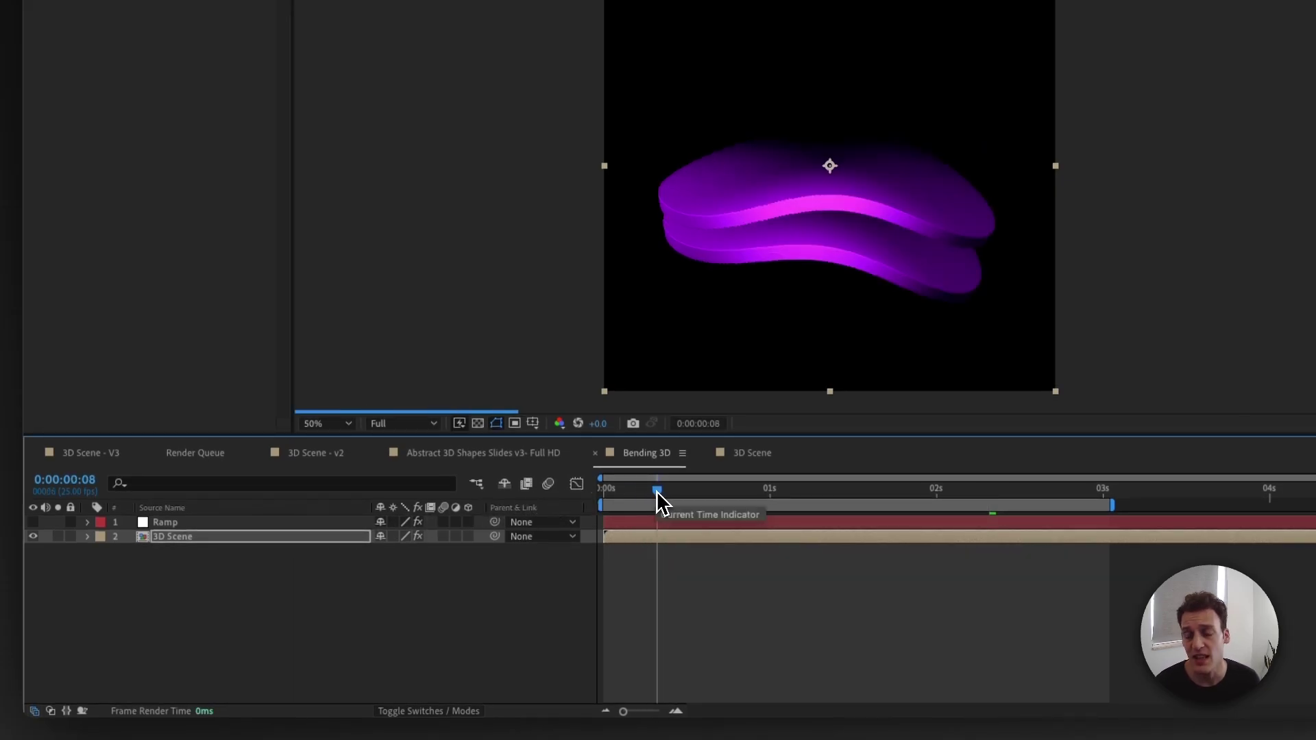
drag(657, 492, 664, 492)
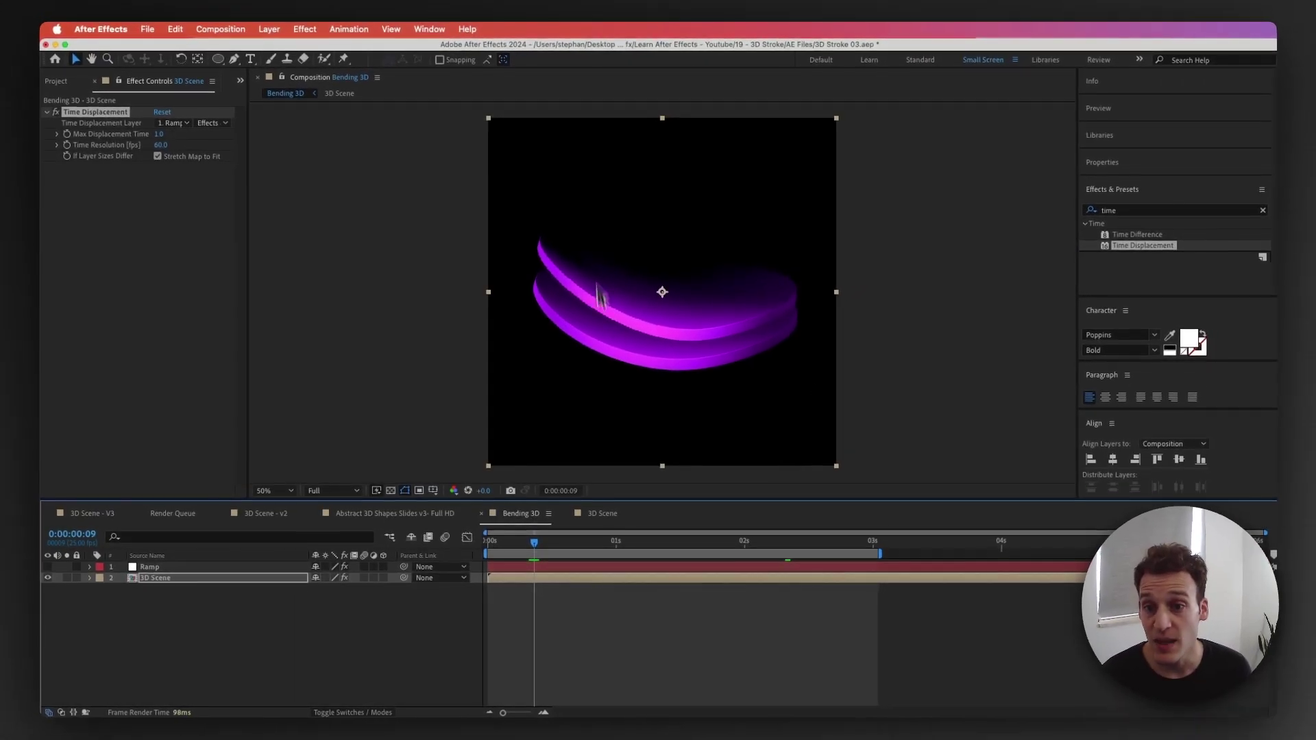
key(super+alt+f)
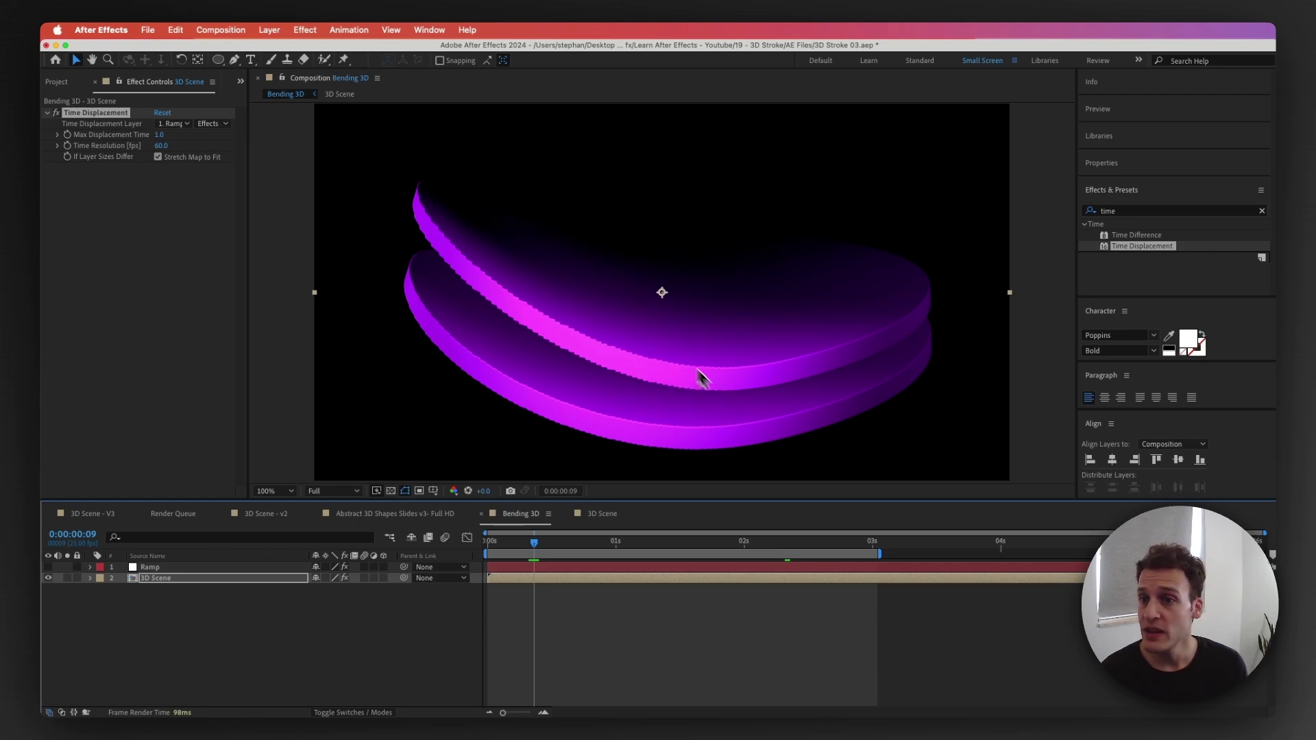
key(comma)
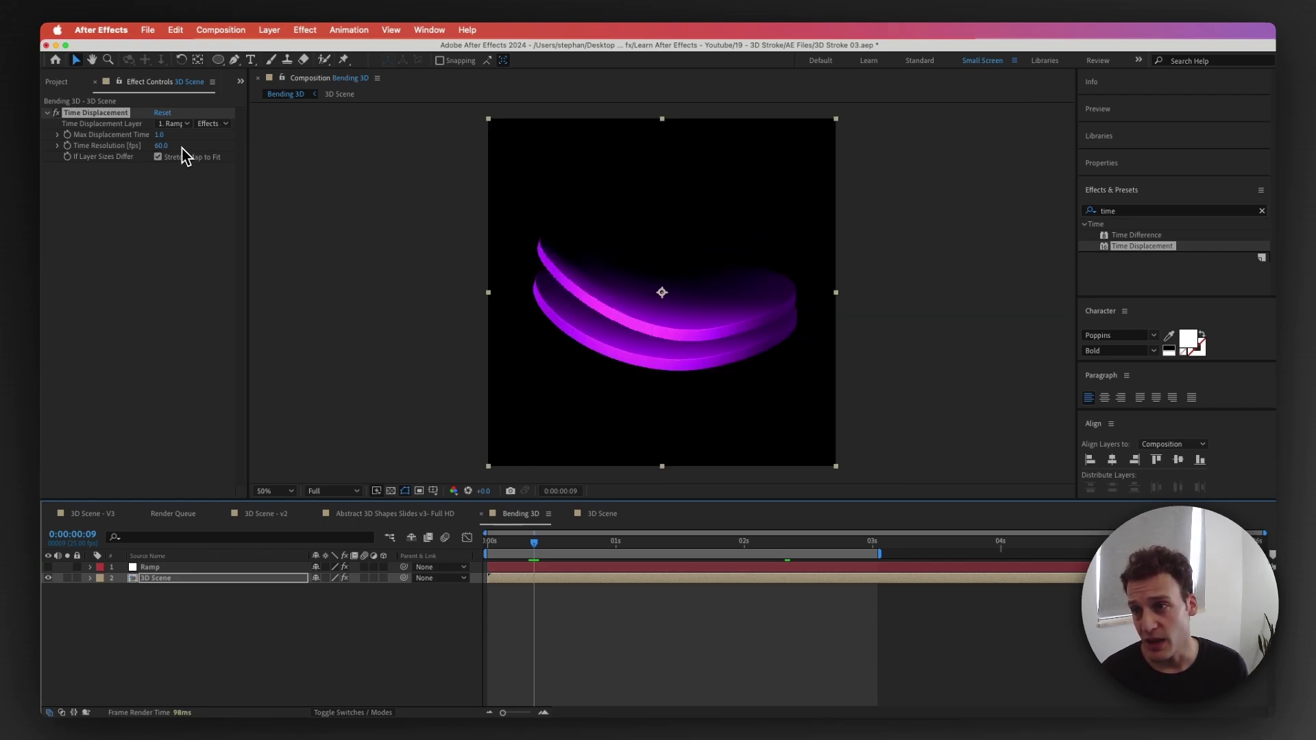
Try Max Displacement Time values of 2 and 3 in Time Displacement, previewing the bend at different frames
click(159, 135)
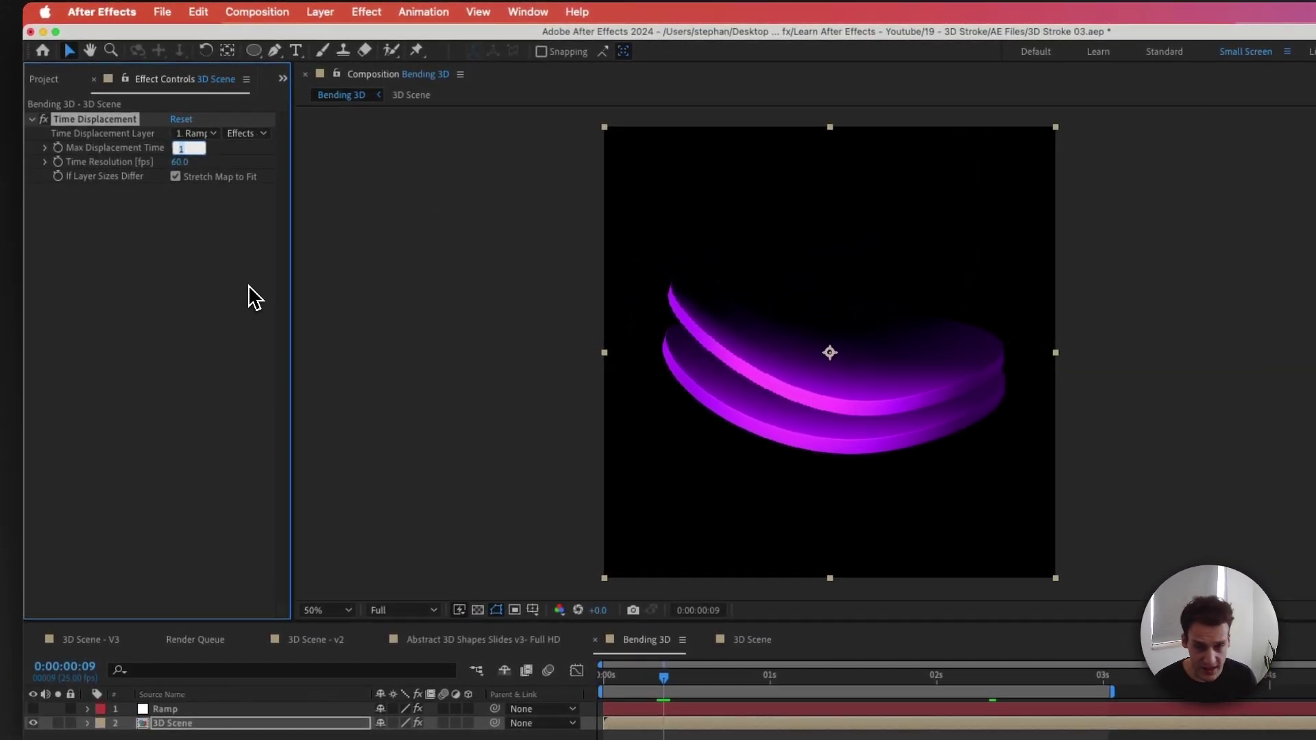
text(2)
key(Return)
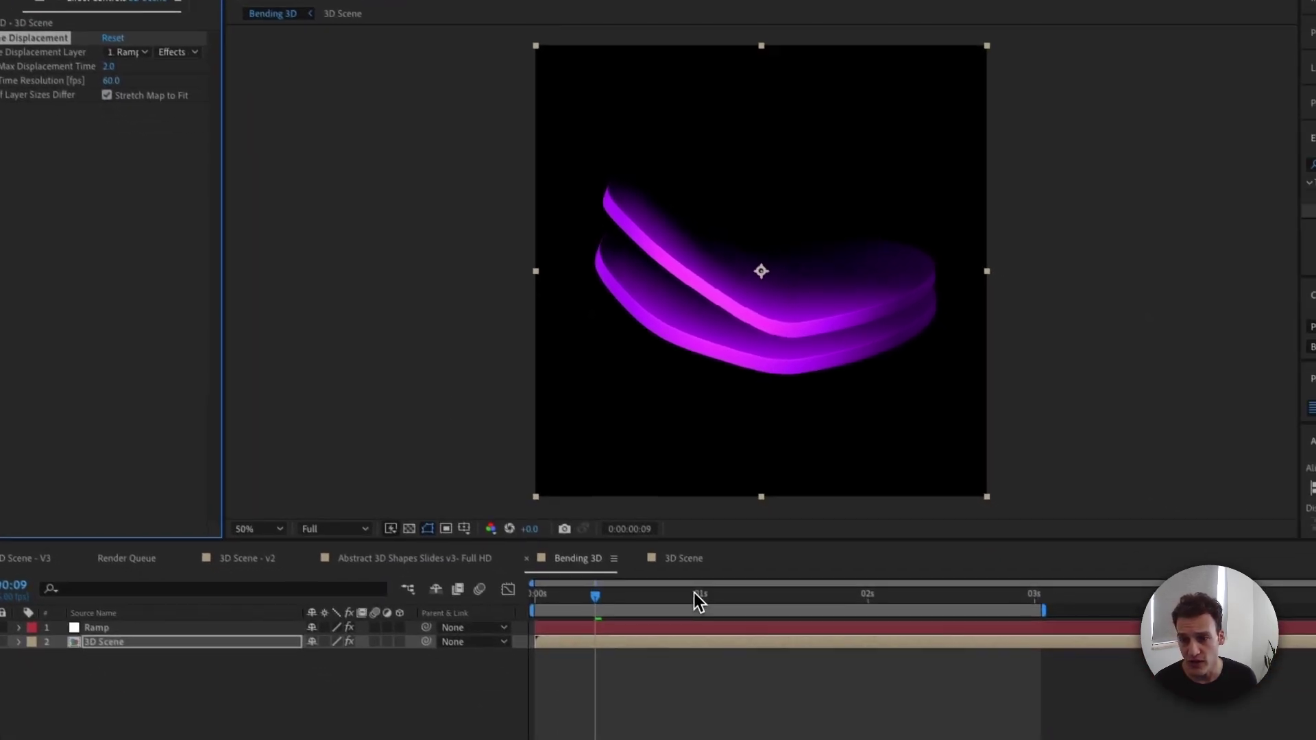
click(758, 664)
drag(685, 591, 718, 591)
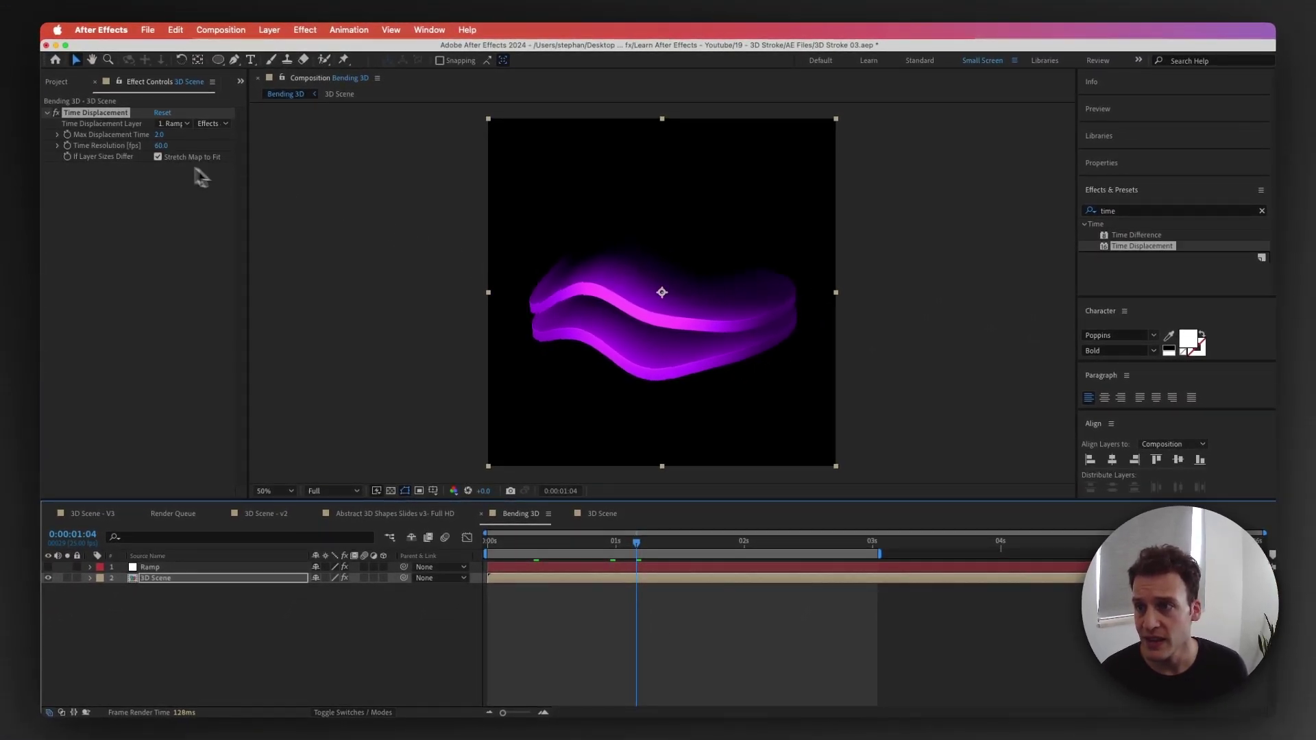
click(160, 135)
text(3)
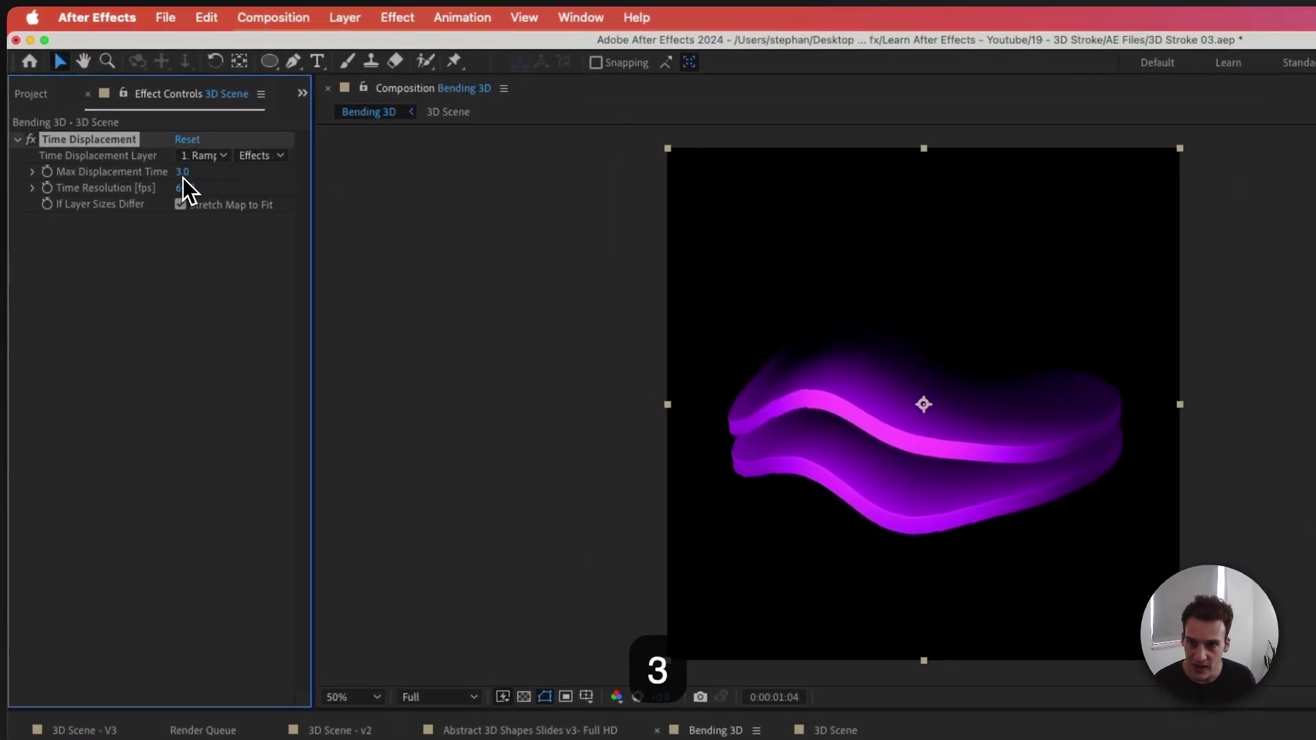
key(Return)
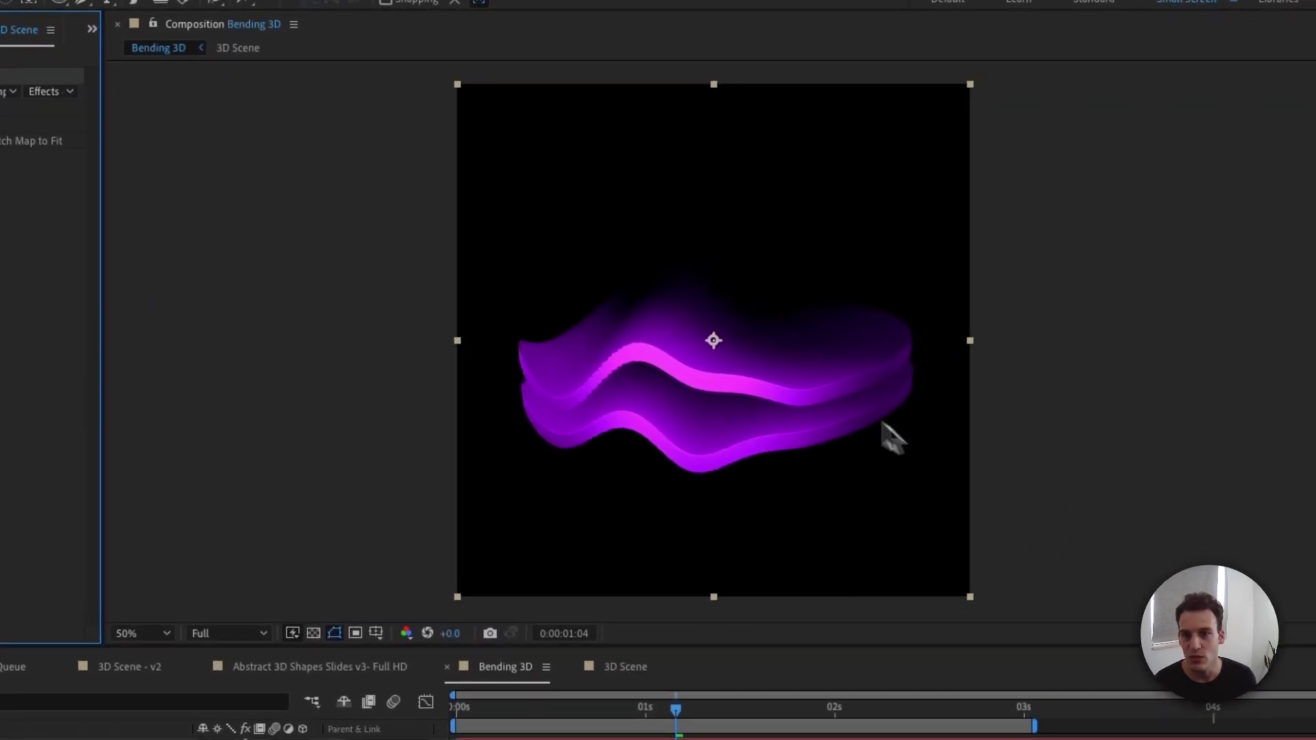
Set the Max Displacement Time to 0.6 and preview the bend at earlier frames, around 0:00:00:22
click(209, 97)
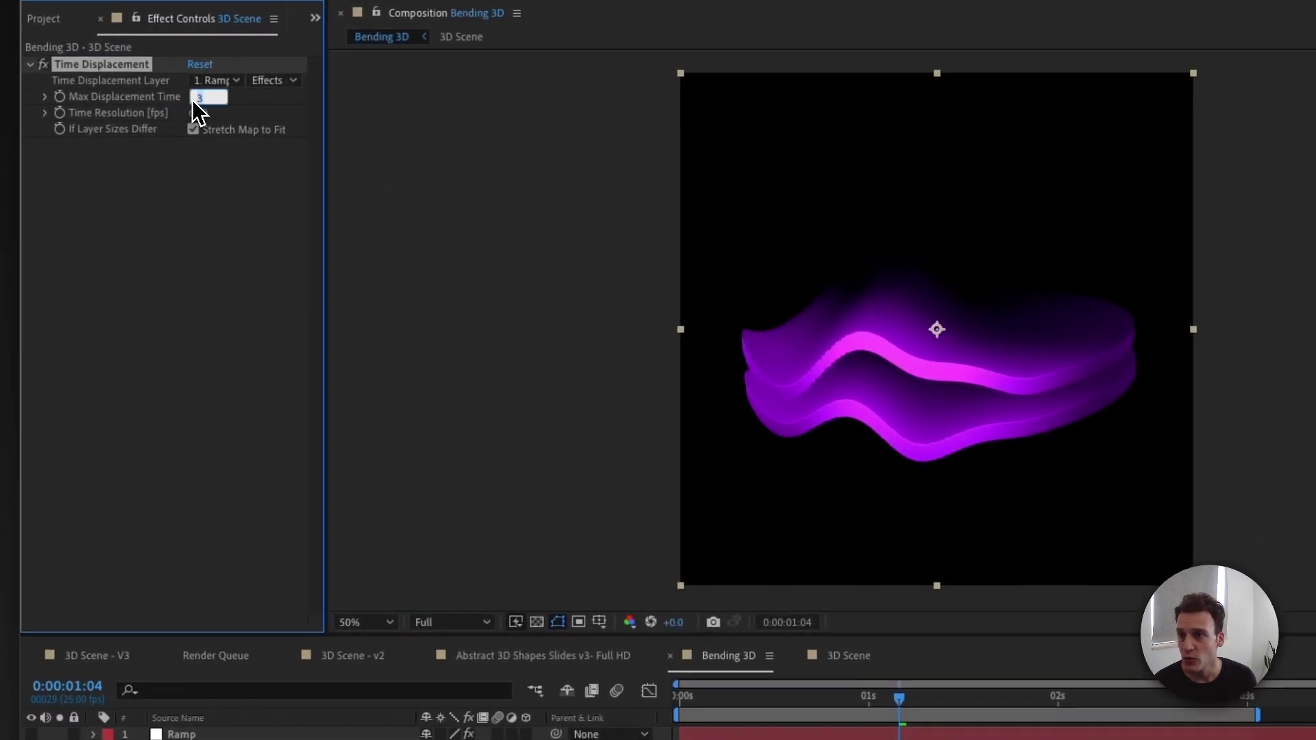
text(0.6)
key(Return)
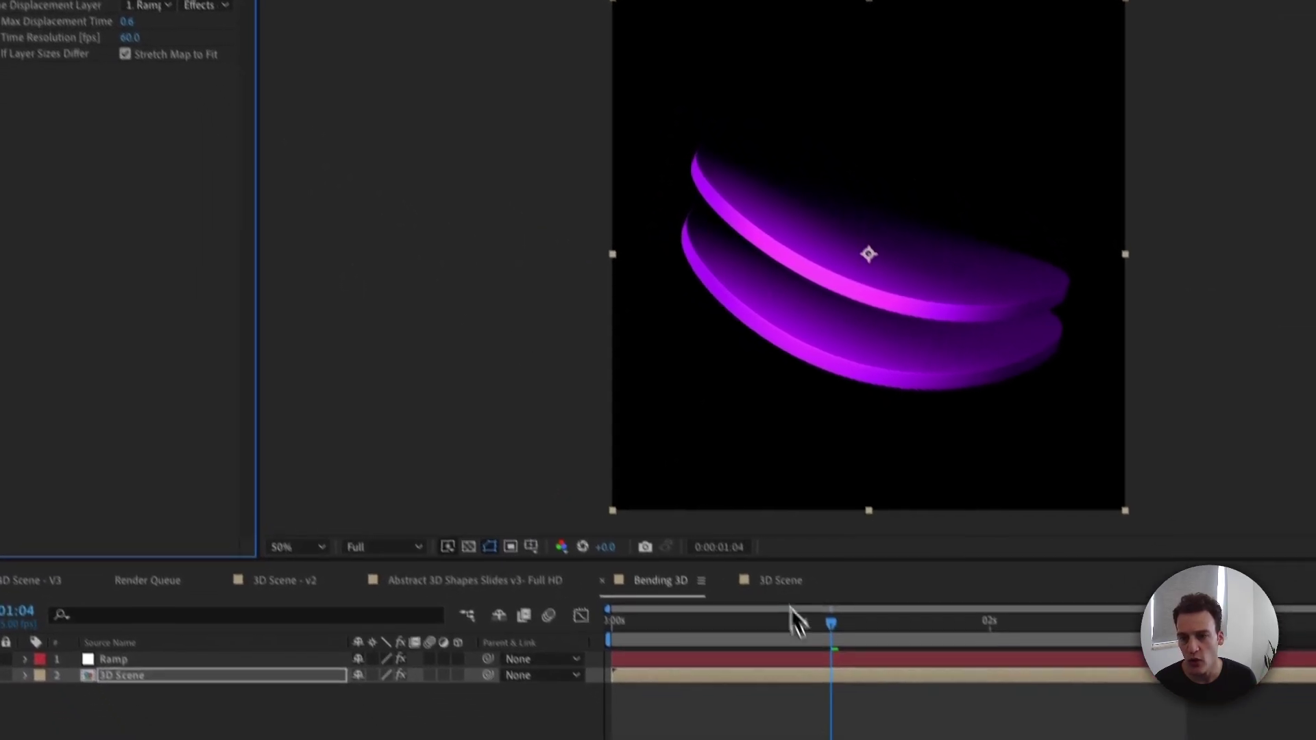
click(880, 698)
drag(791, 596, 758, 593)
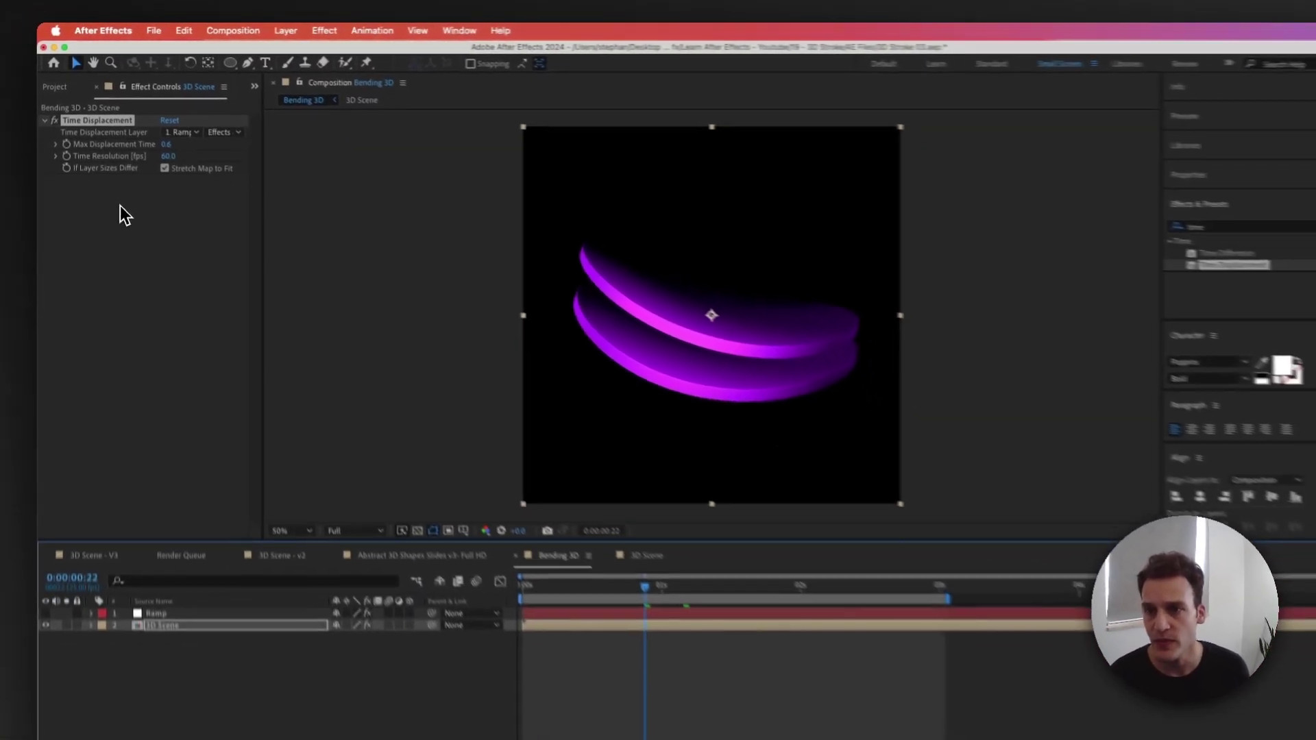
Inspect the edges of the bent discs up close and enter a new Time Resolution for Time Displacement
key(period)
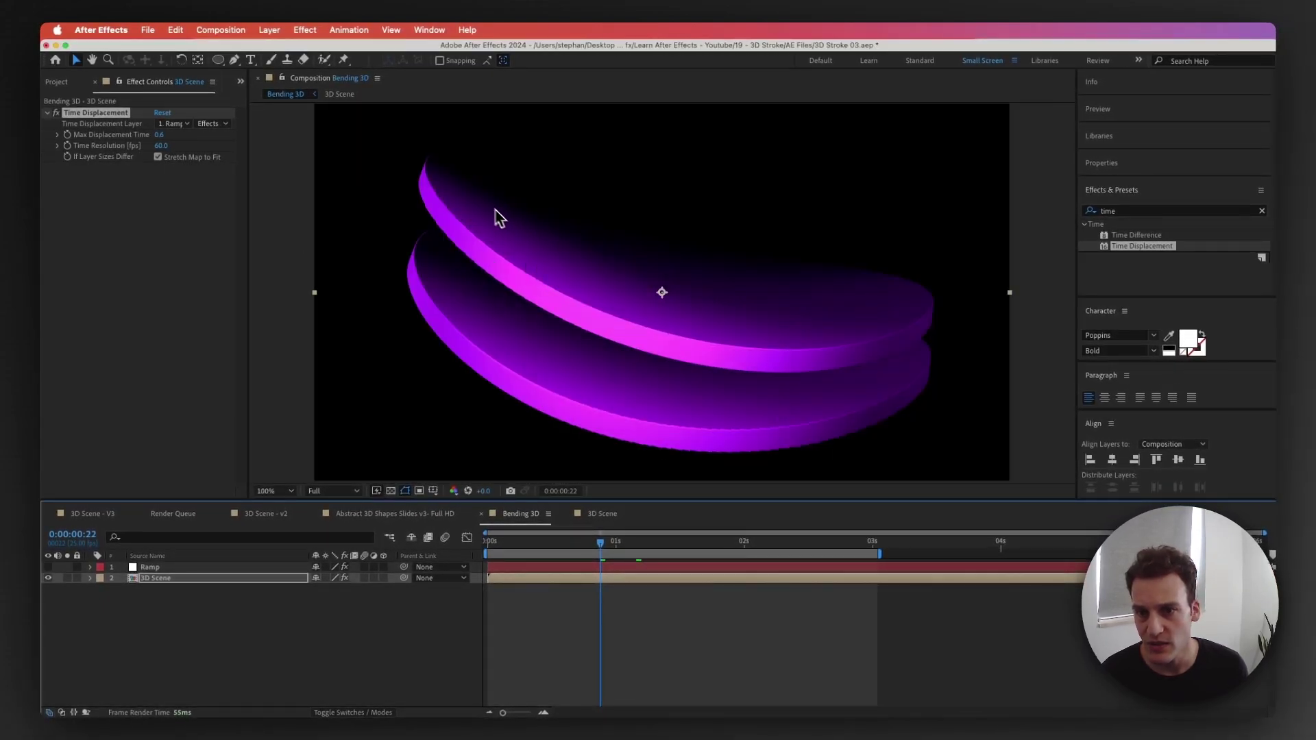
key(comma)
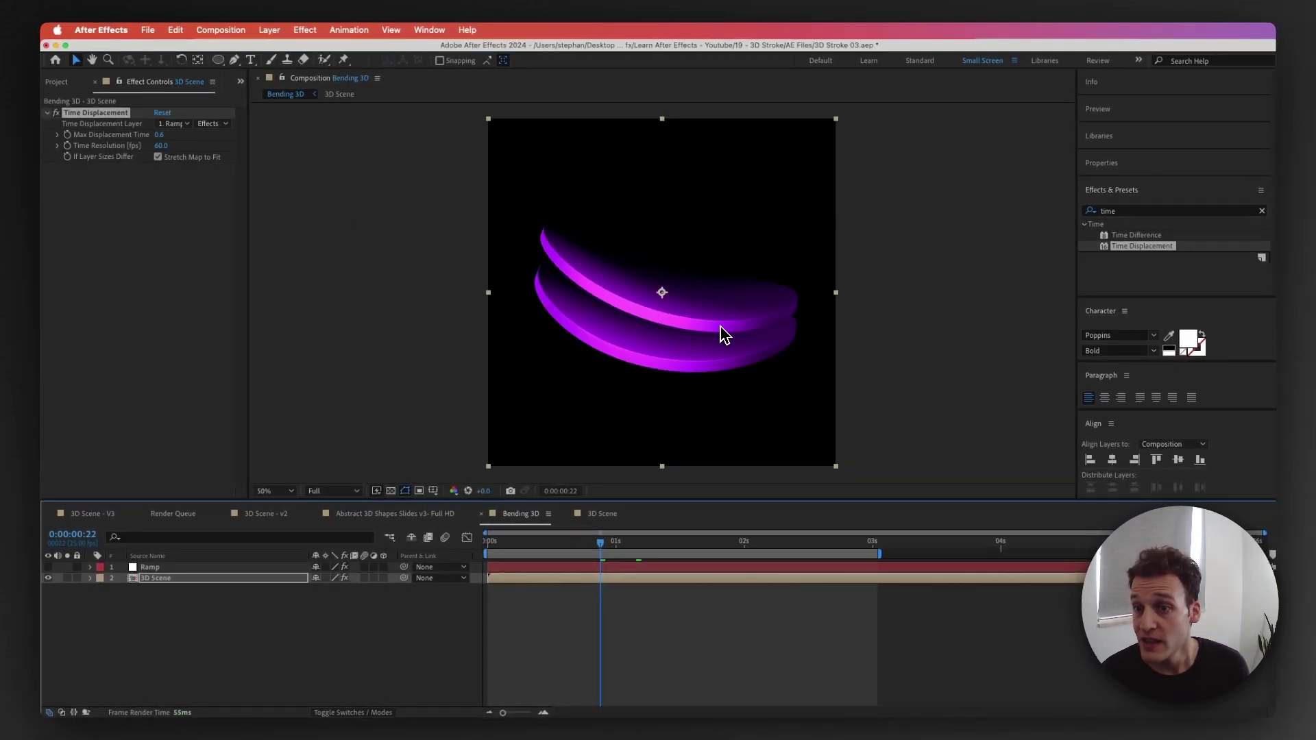
key(period)
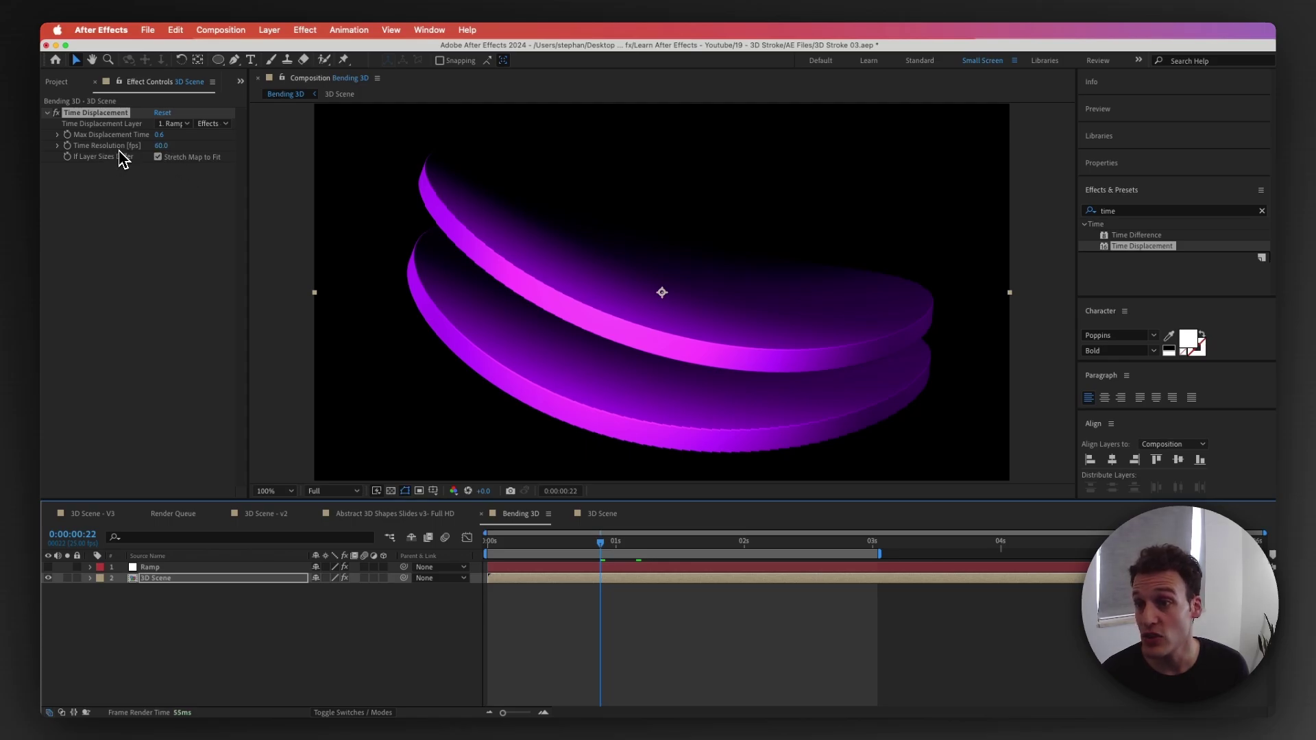
click(162, 145)
text(4)
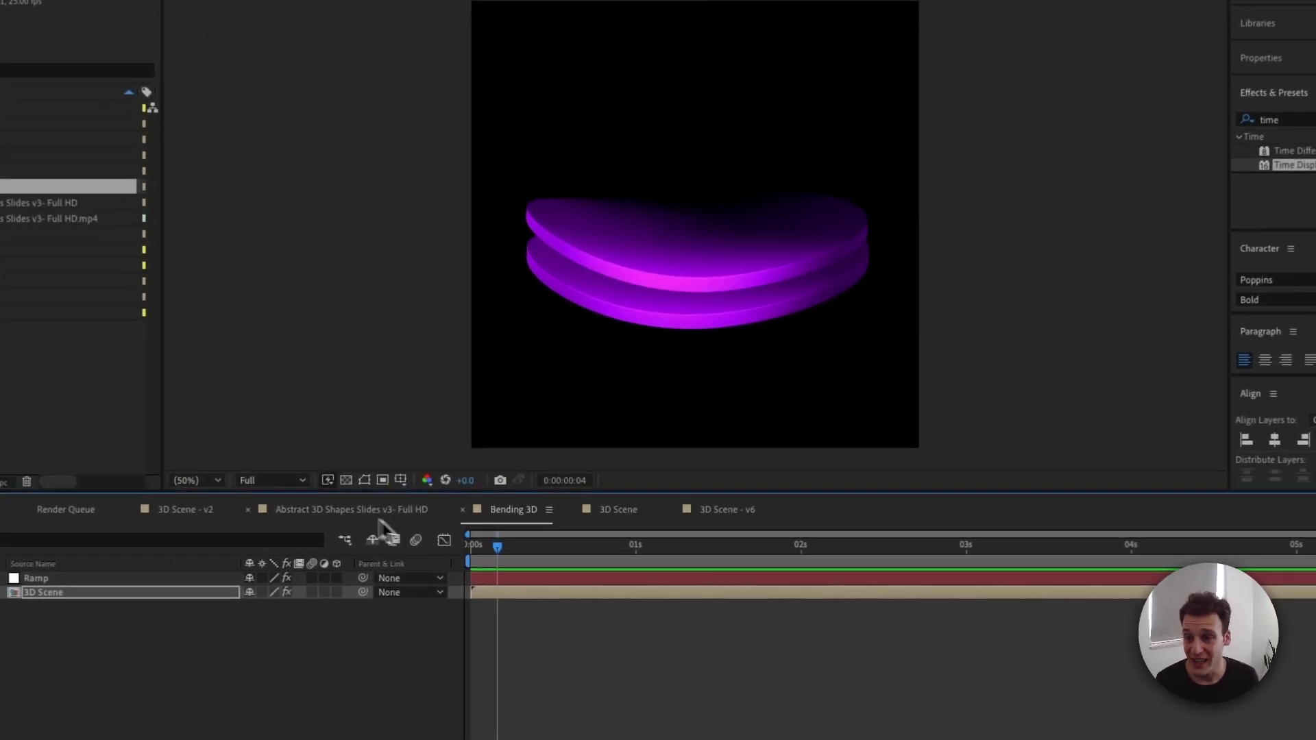
Preview the Abstract 3D Shapes Slides v3- Full HD composition and open the 3D Scene - V3 composition
click(363, 513)
drag(597, 561, 784, 594)
click(122, 198)
double_click(122, 194)
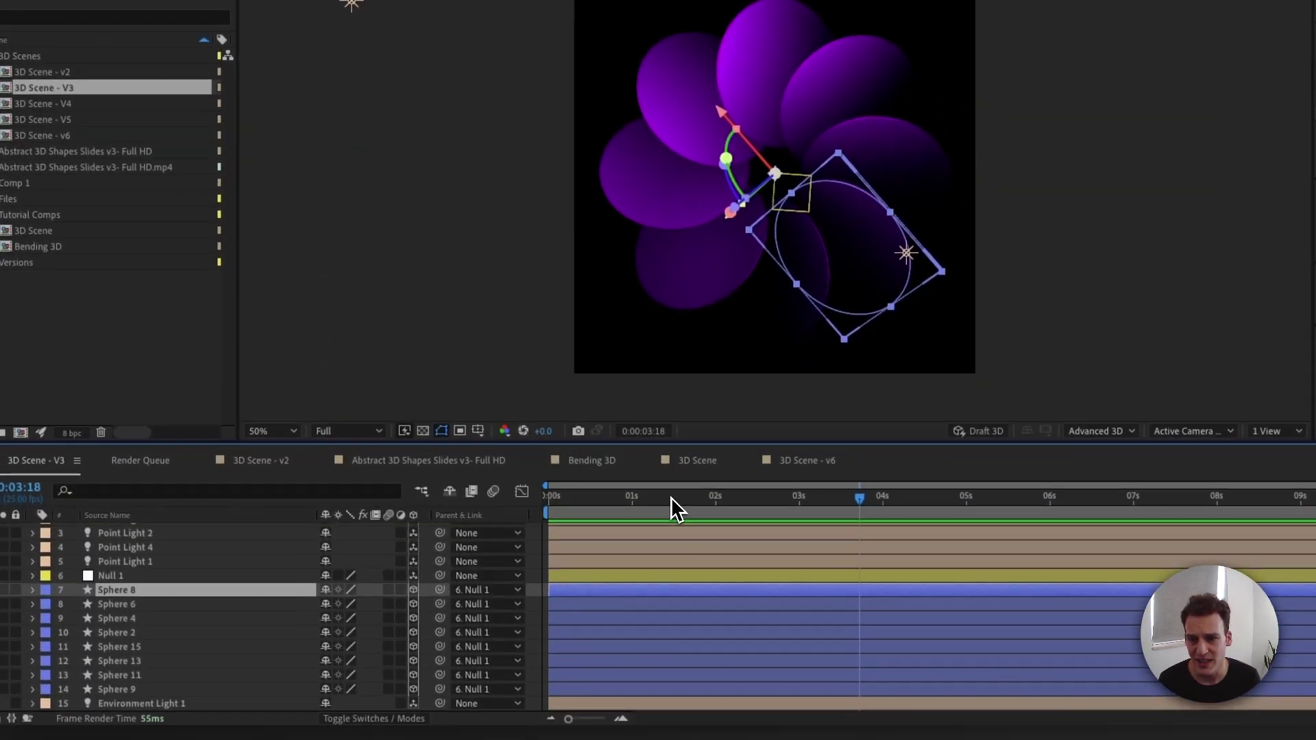
Examine how the sphere petals in 3D Scene - V3 rotate over time, selecting Sphere 9 and Sphere 13
click(700, 599)
drag(643, 496, 810, 493)
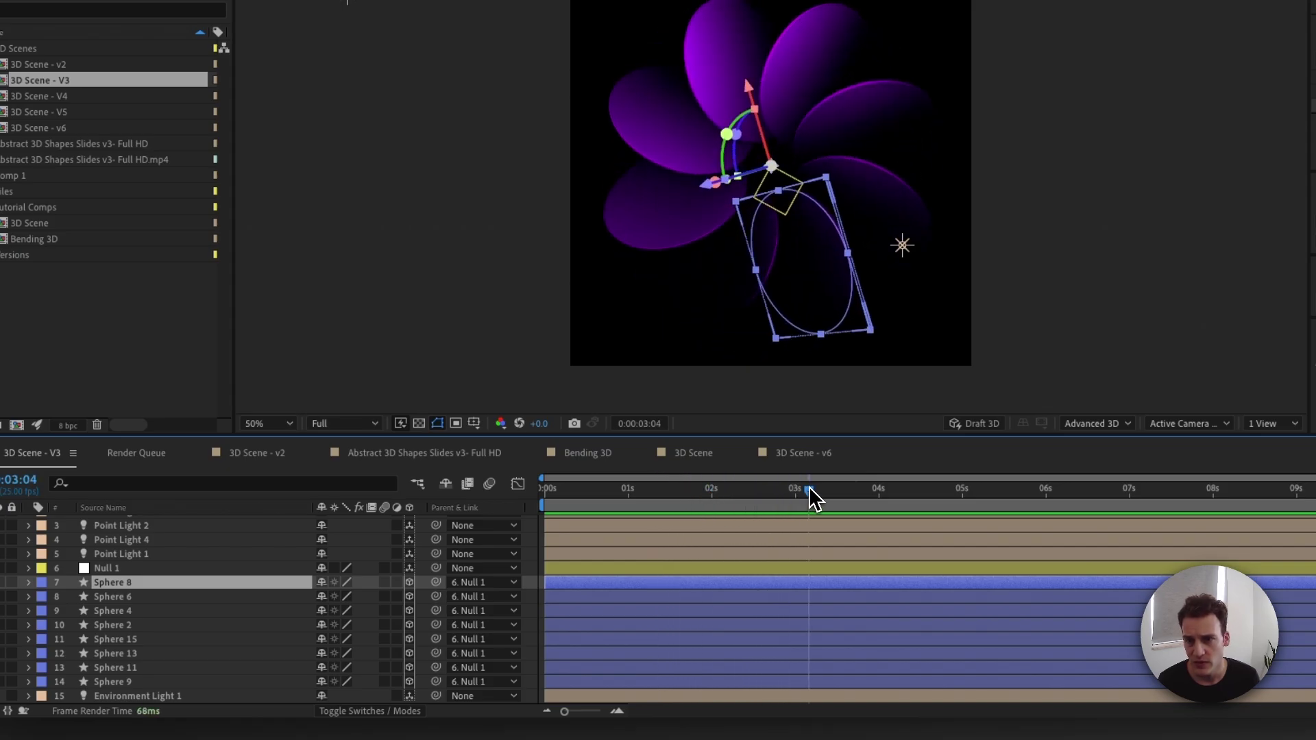
click(167, 682)
click(167, 654)
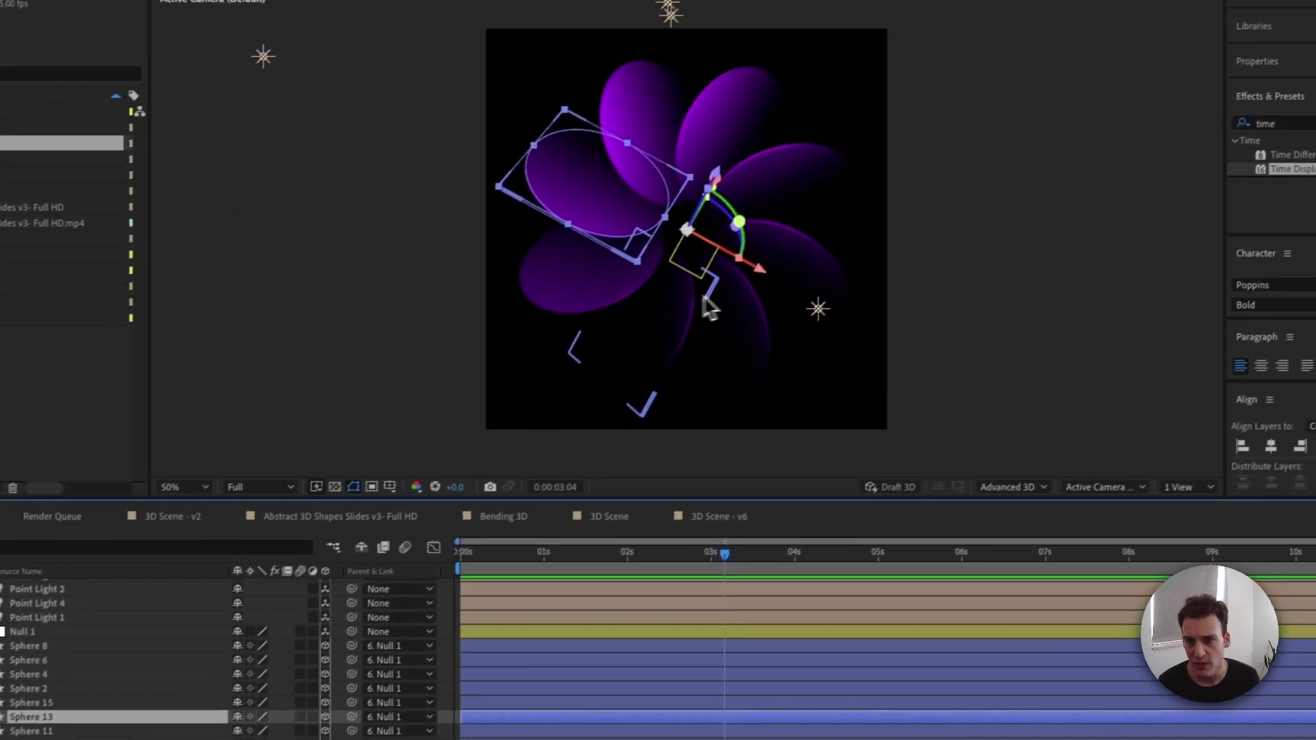
drag(713, 579, 784, 579)
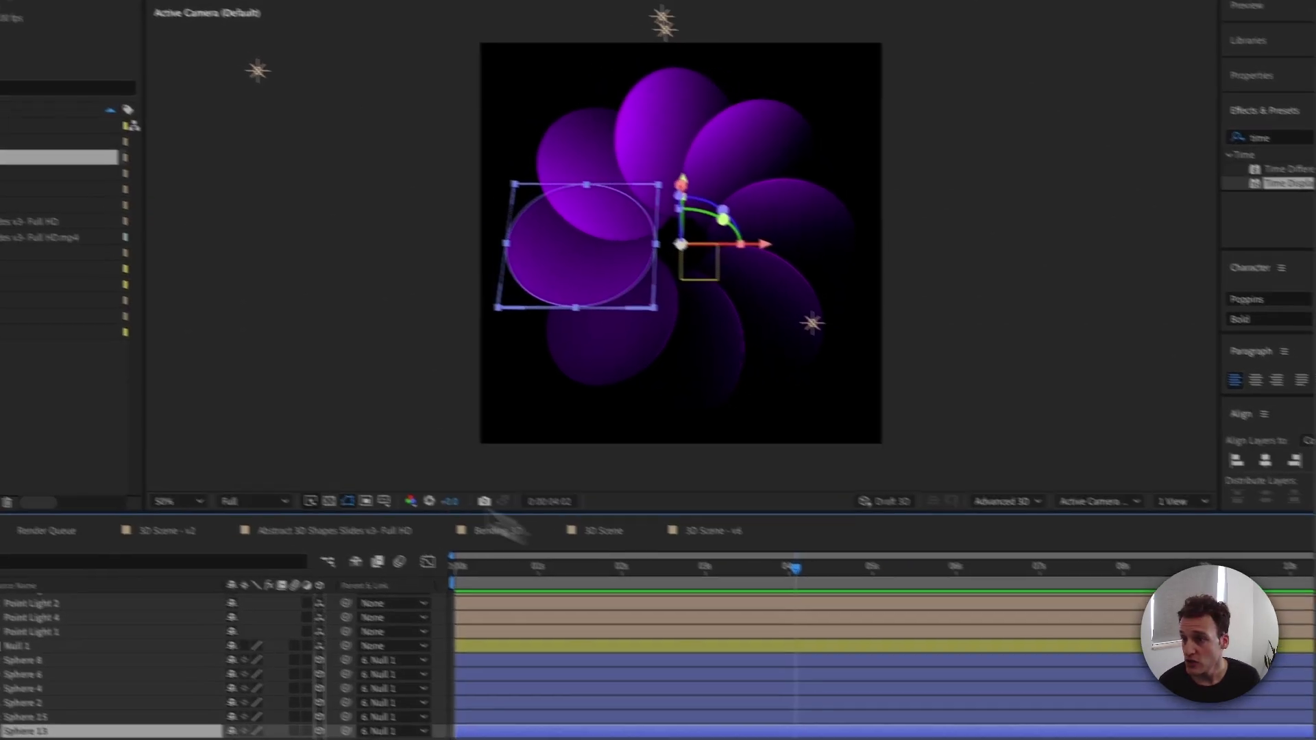
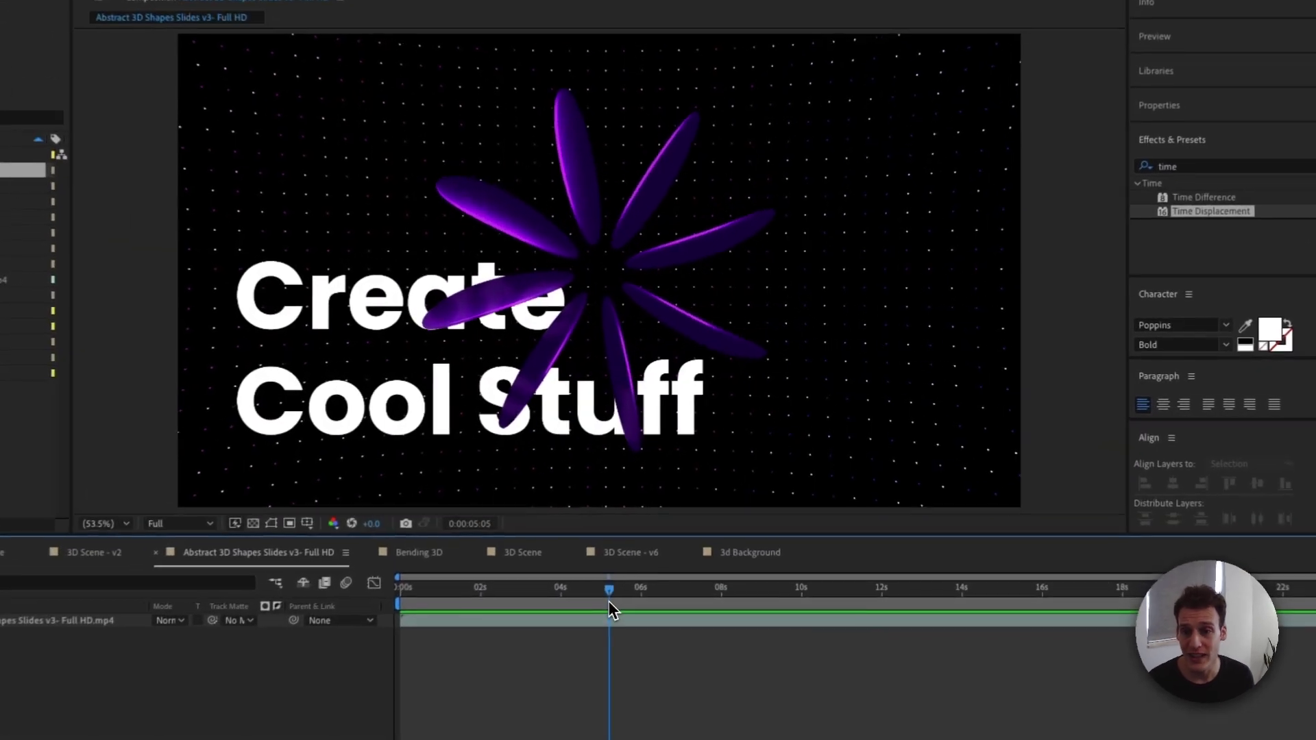
Preview the flower and dotted background in the Abstract 3D Shapes Slides v3- Full HD composition
drag(638, 597, 676, 598)
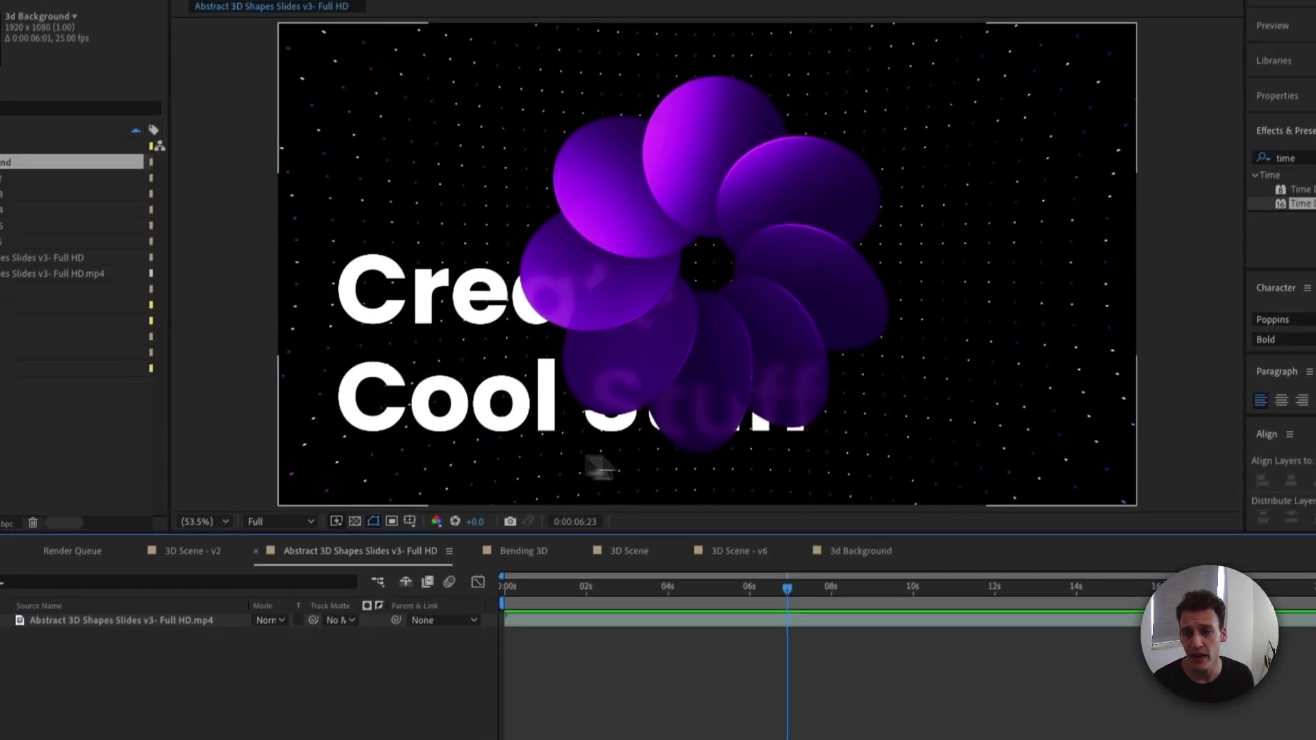
drag(809, 578, 857, 587)
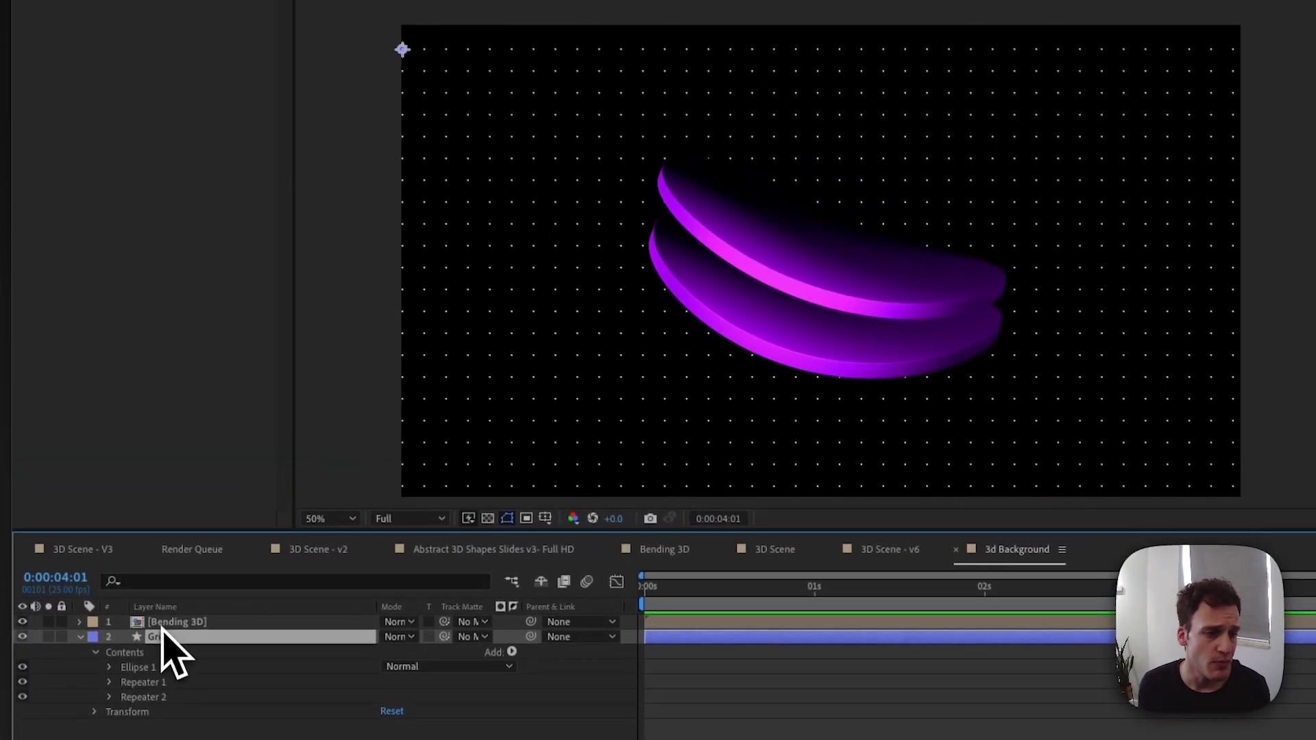
Examine the contents of the Grid shape layer in the 3d Background composition, starting with Ellipse 1
click(150, 662)
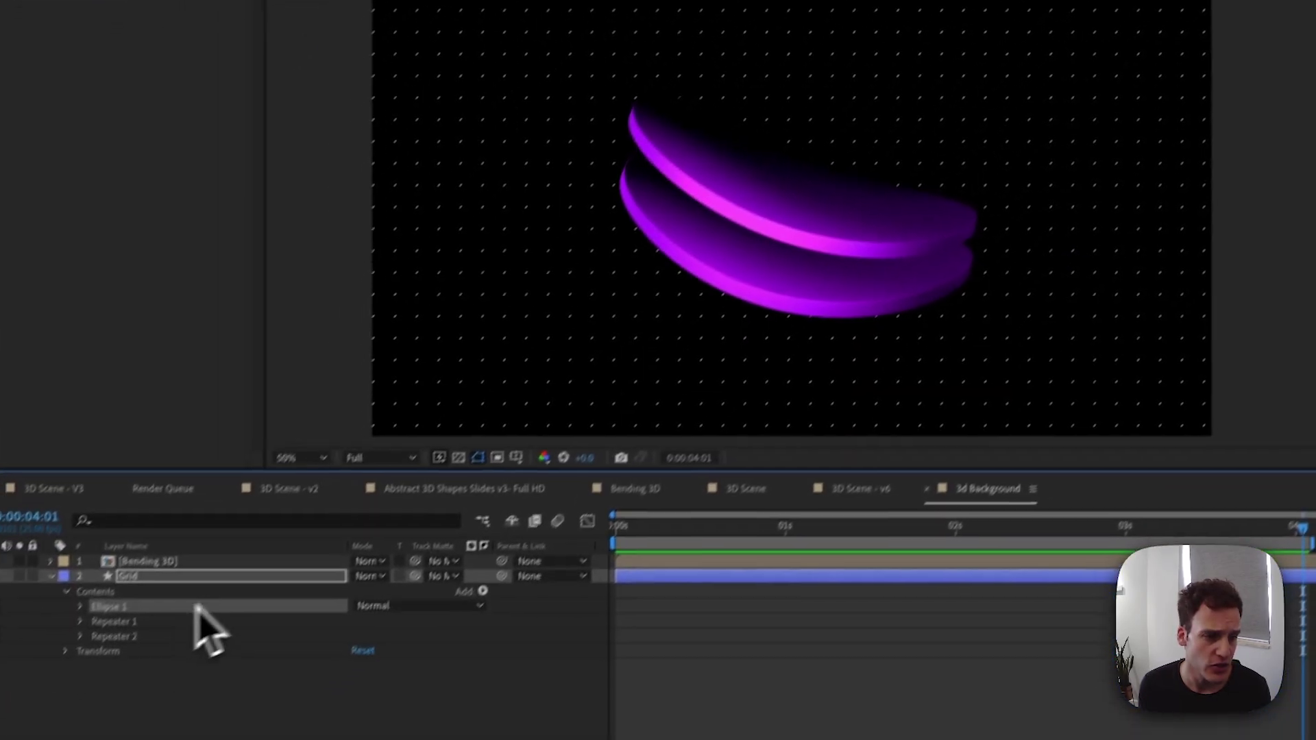
click(48, 724)
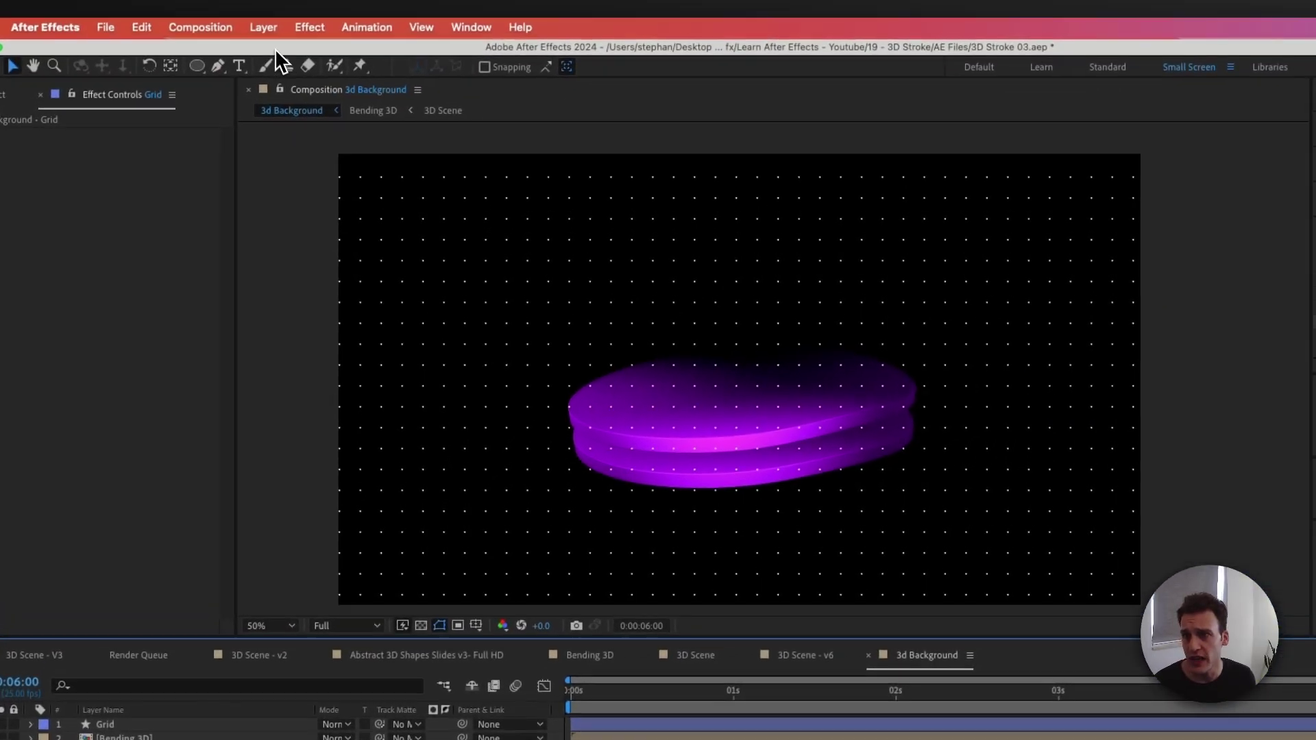
Create a white 1920 x 1080 px solid named Matte above the Grid layer in the 3d Background composition
click(309, 27)
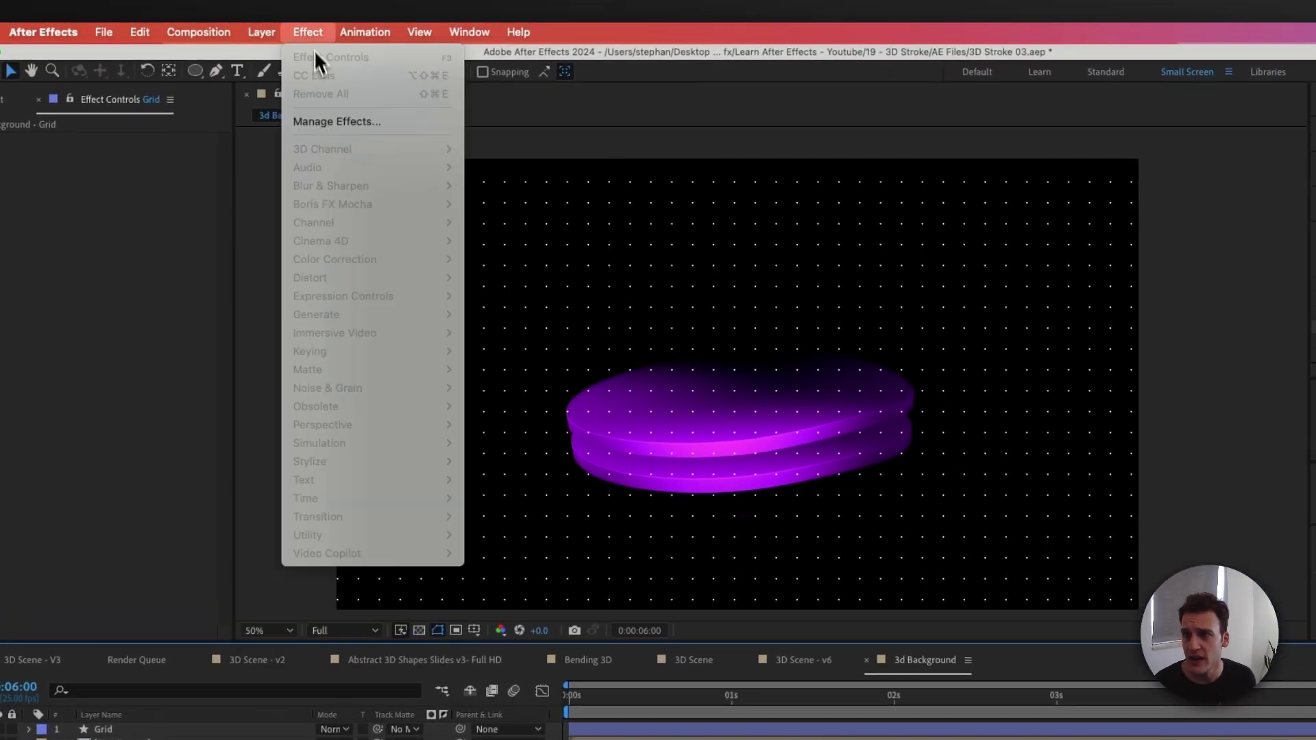
mouse_move(268, 29)
mouse_move(289, 59)
click(451, 75)
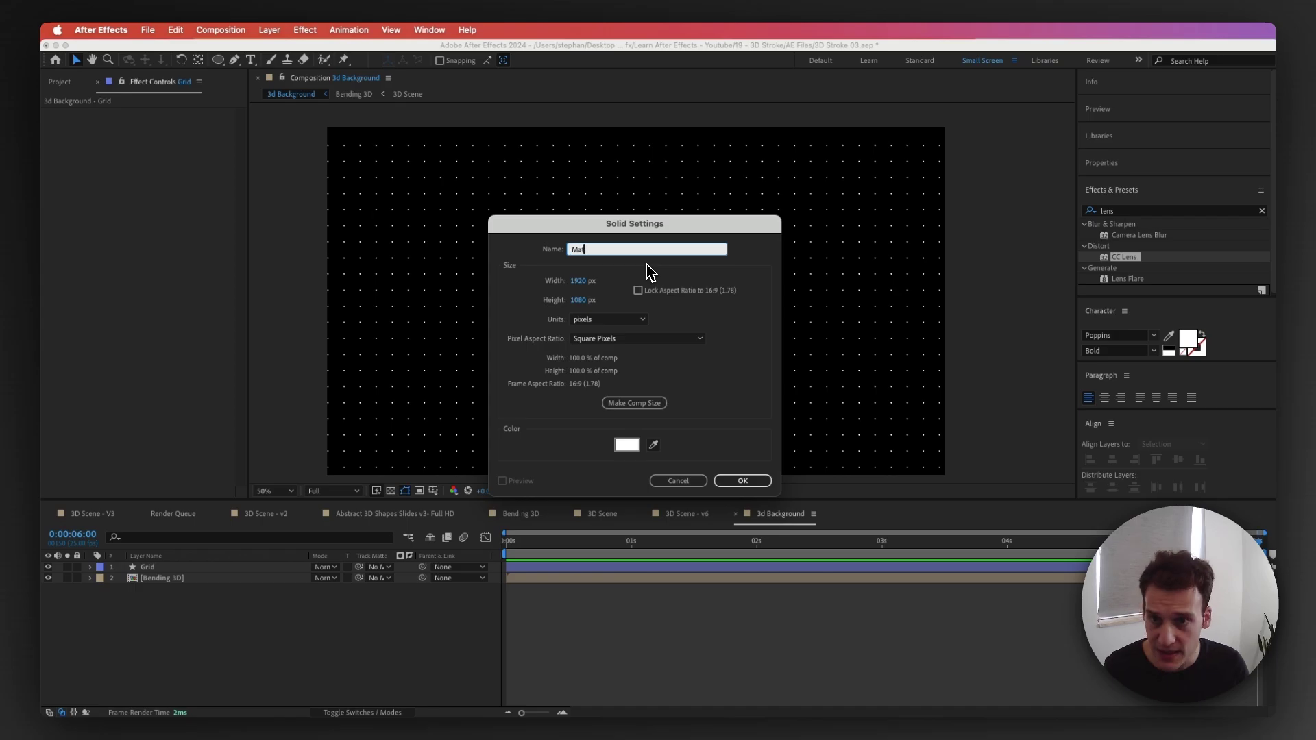
key(Return)
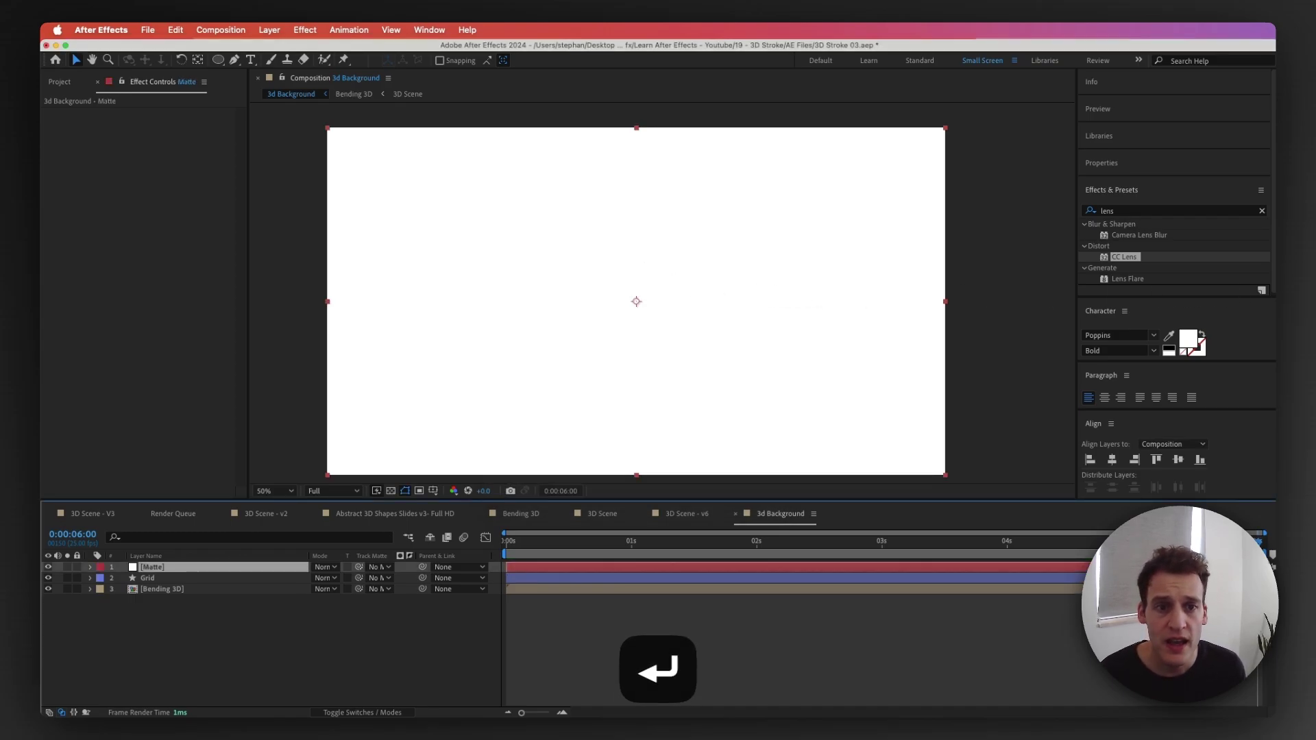
Find the Fractal Noise effect and apply it to the Matte layer
click(1162, 211)
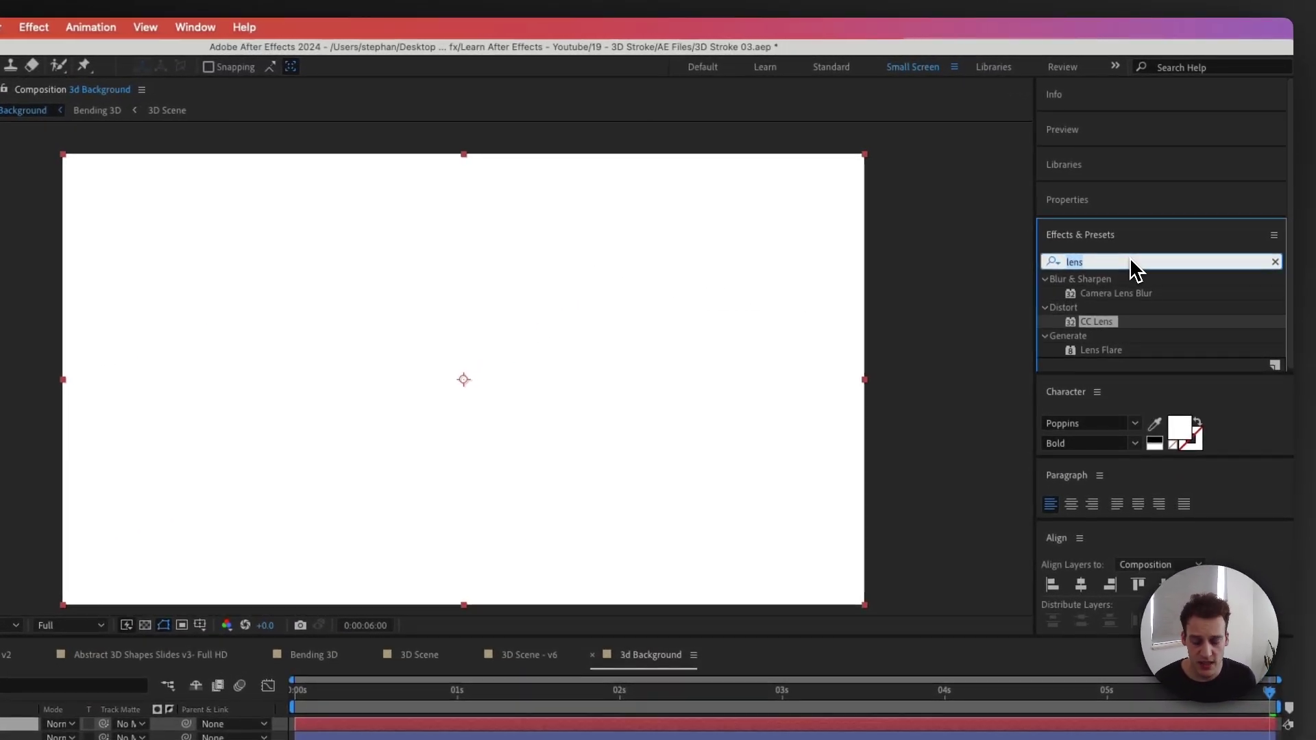
text(fract)
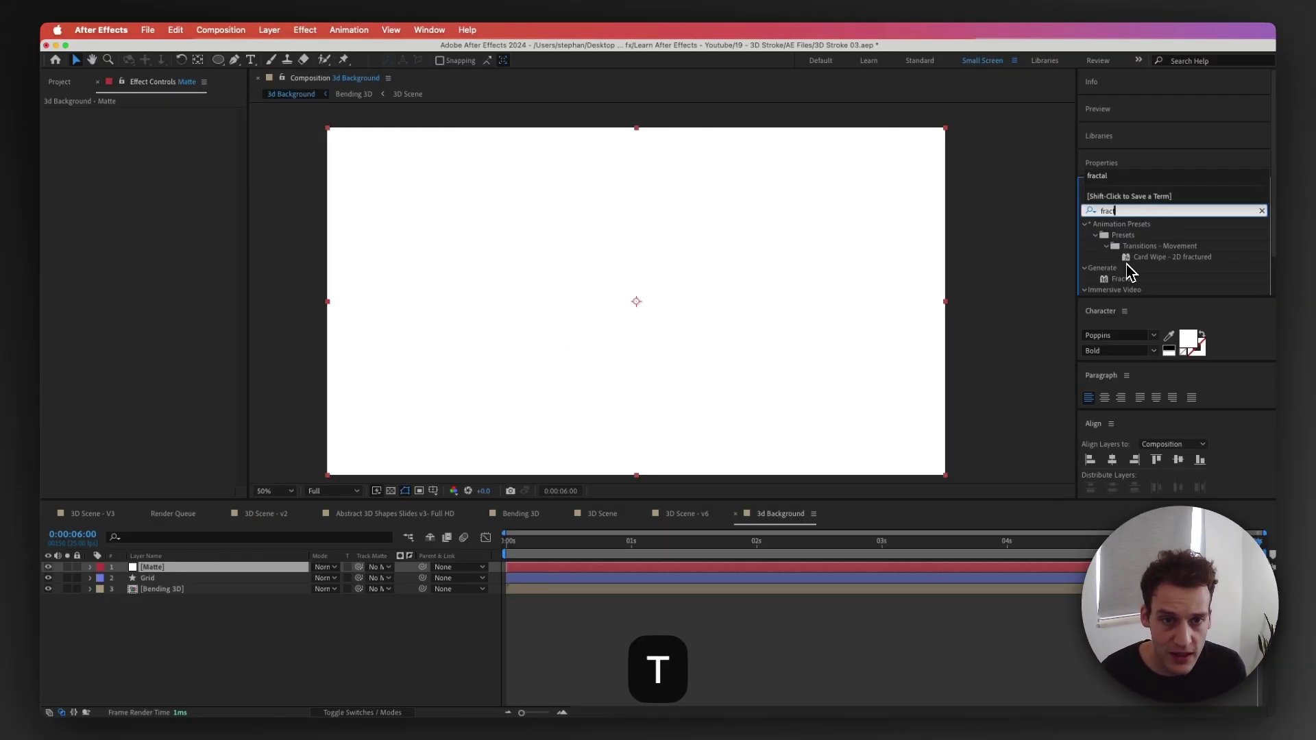
drag(1127, 272, 218, 567)
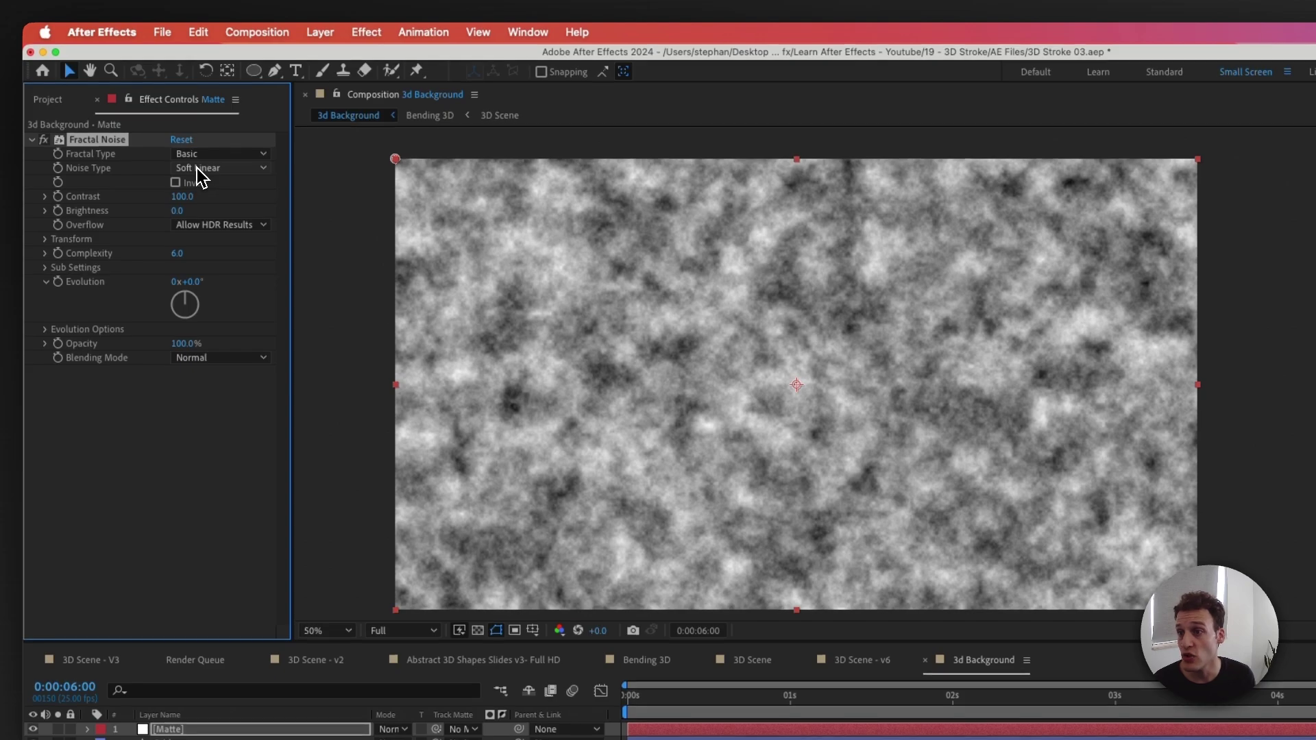
Set the Fractal Noise type to Block and its complexity to 1
click(200, 171)
click(205, 188)
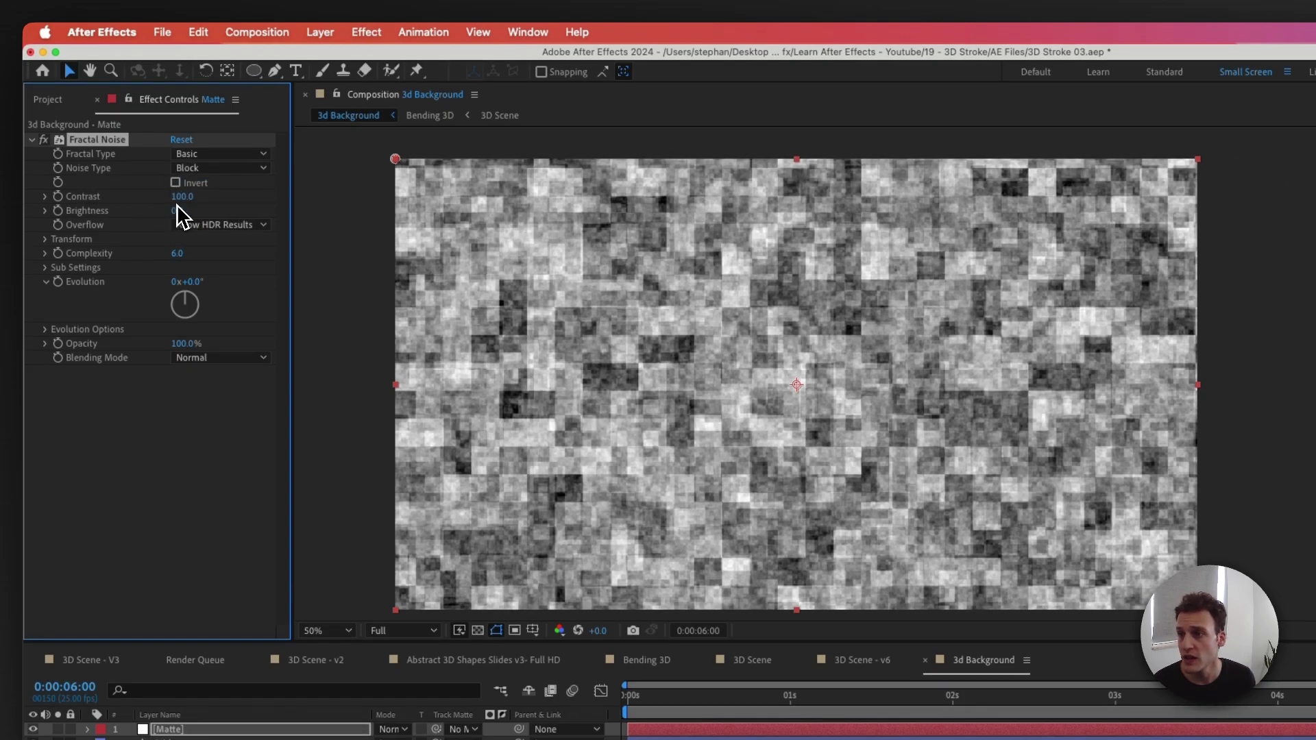
key(Return)
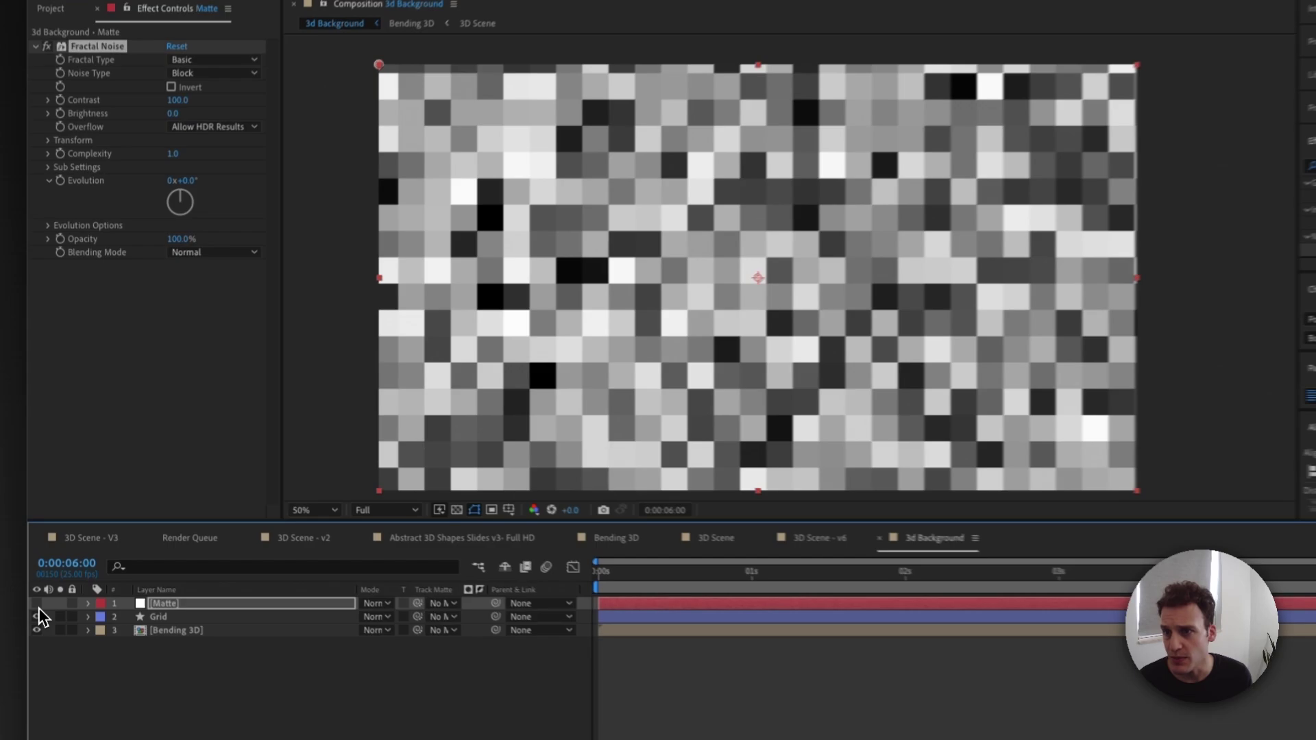
Compare the noise with the dot grid, then set its scale to 51, contrast to 599 and brightness to -70
click(48, 567)
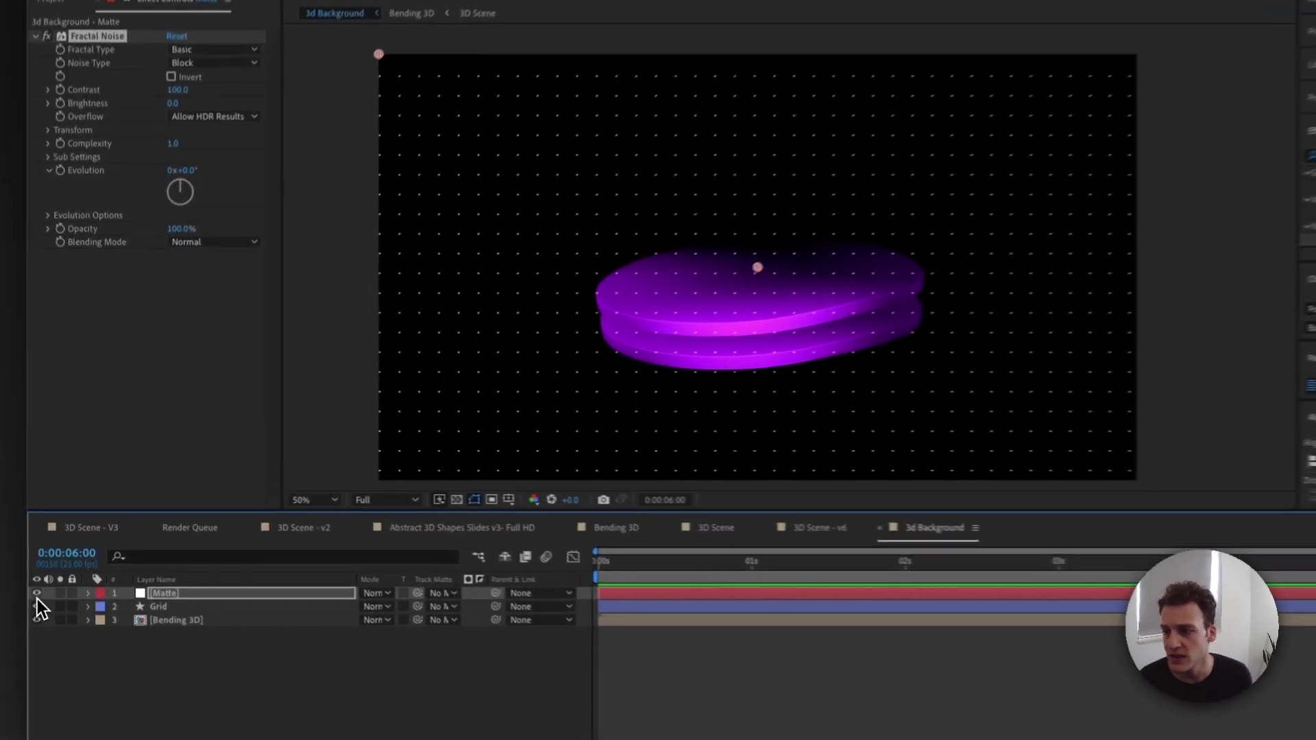
click(48, 566)
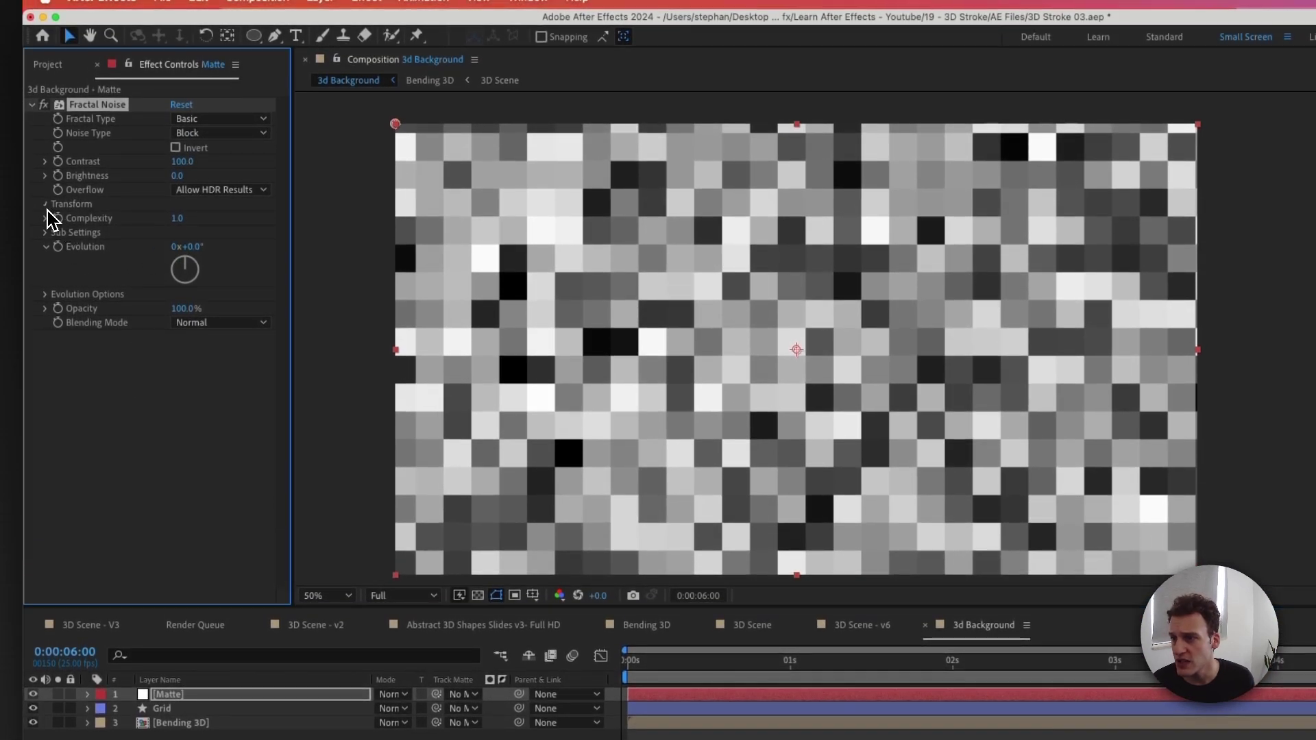
click(59, 202)
drag(182, 248, 147, 258)
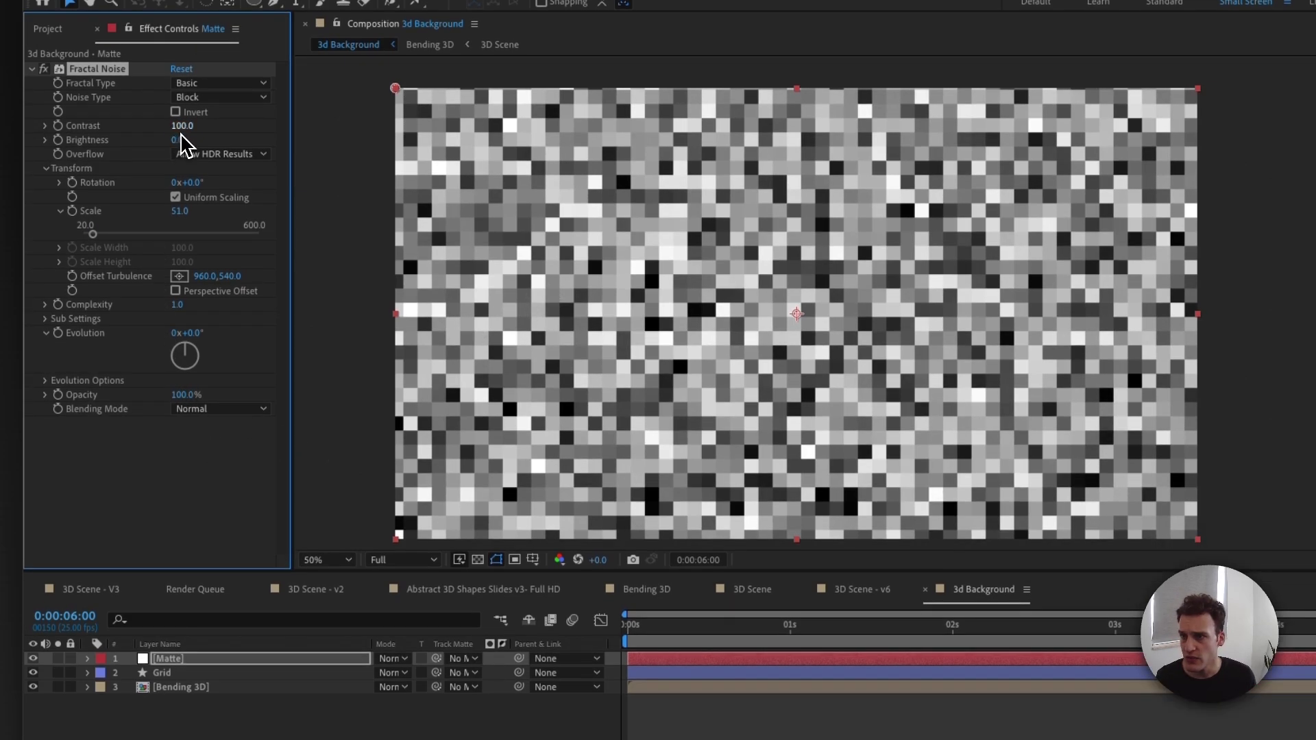
drag(181, 162, 306, 161)
drag(181, 143, 138, 177)
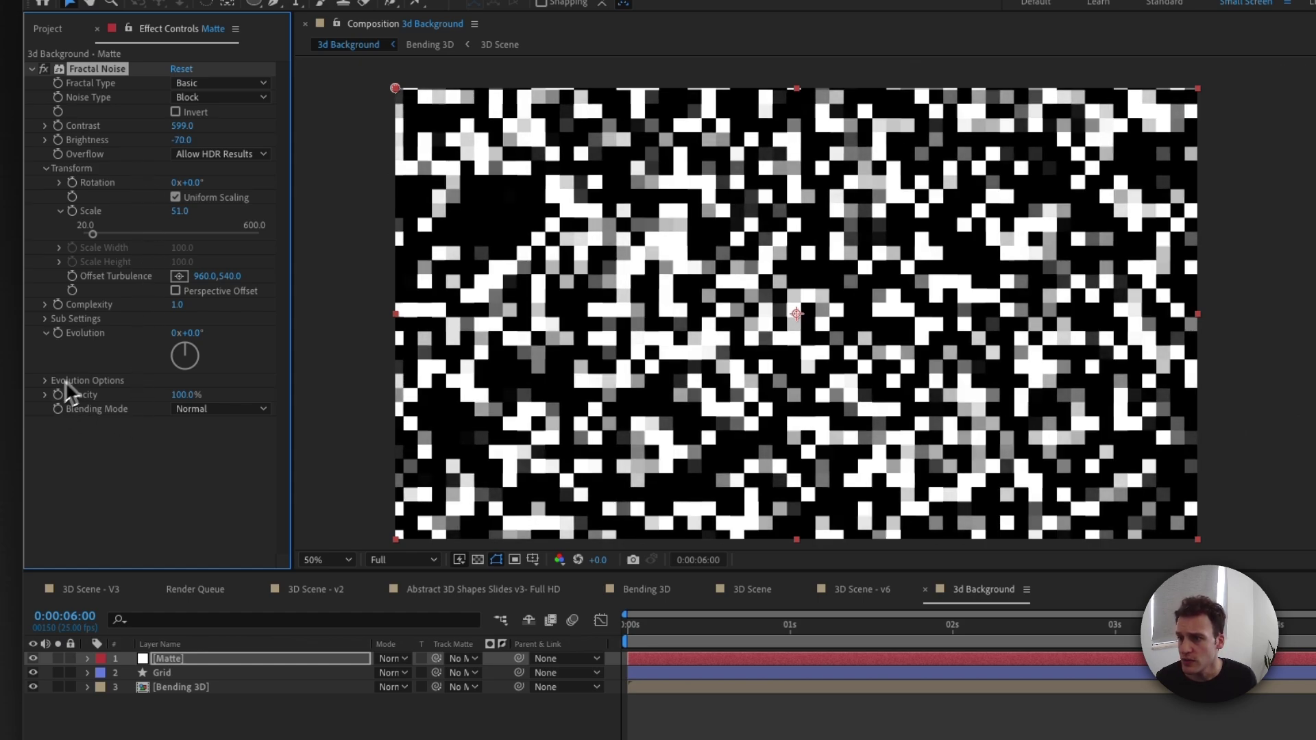
Animate the Fractal Noise evolution with the expression time*200 and preview the changing blocks
click(59, 334)
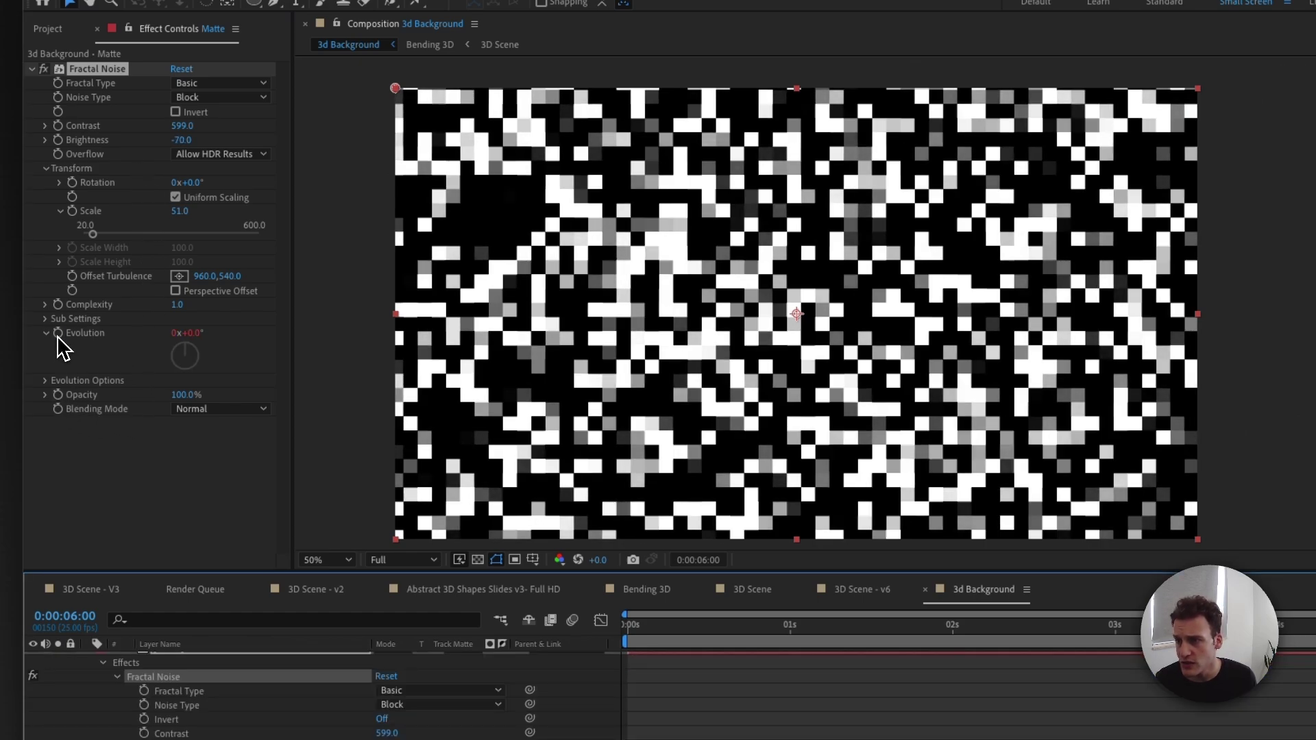
alt+click(59, 334)
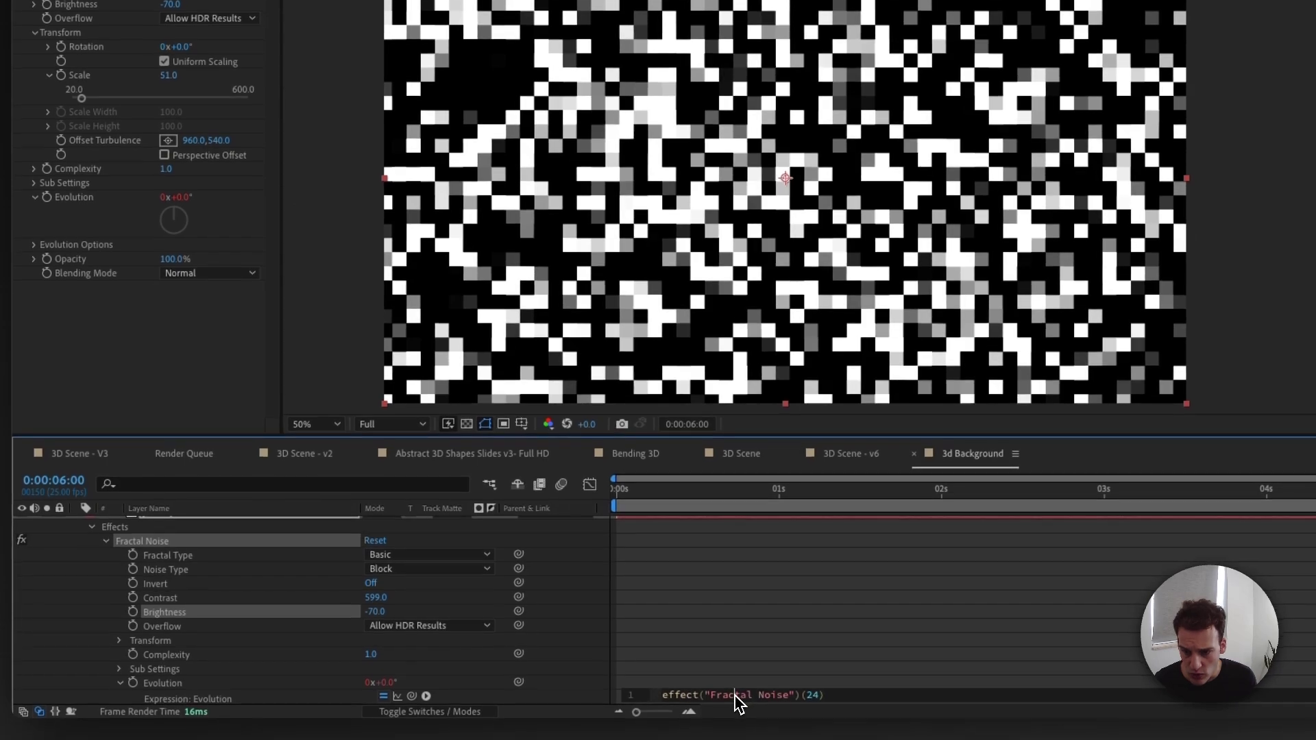
text(time)
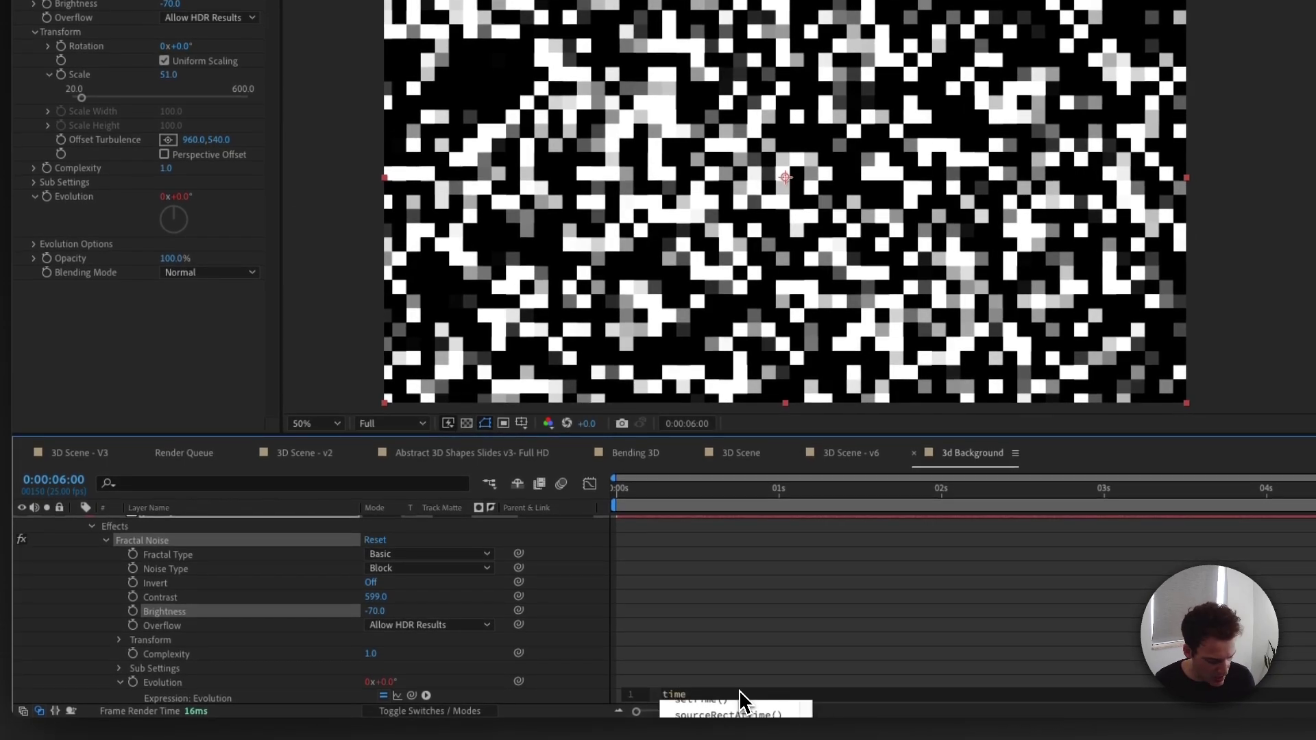
text(*)
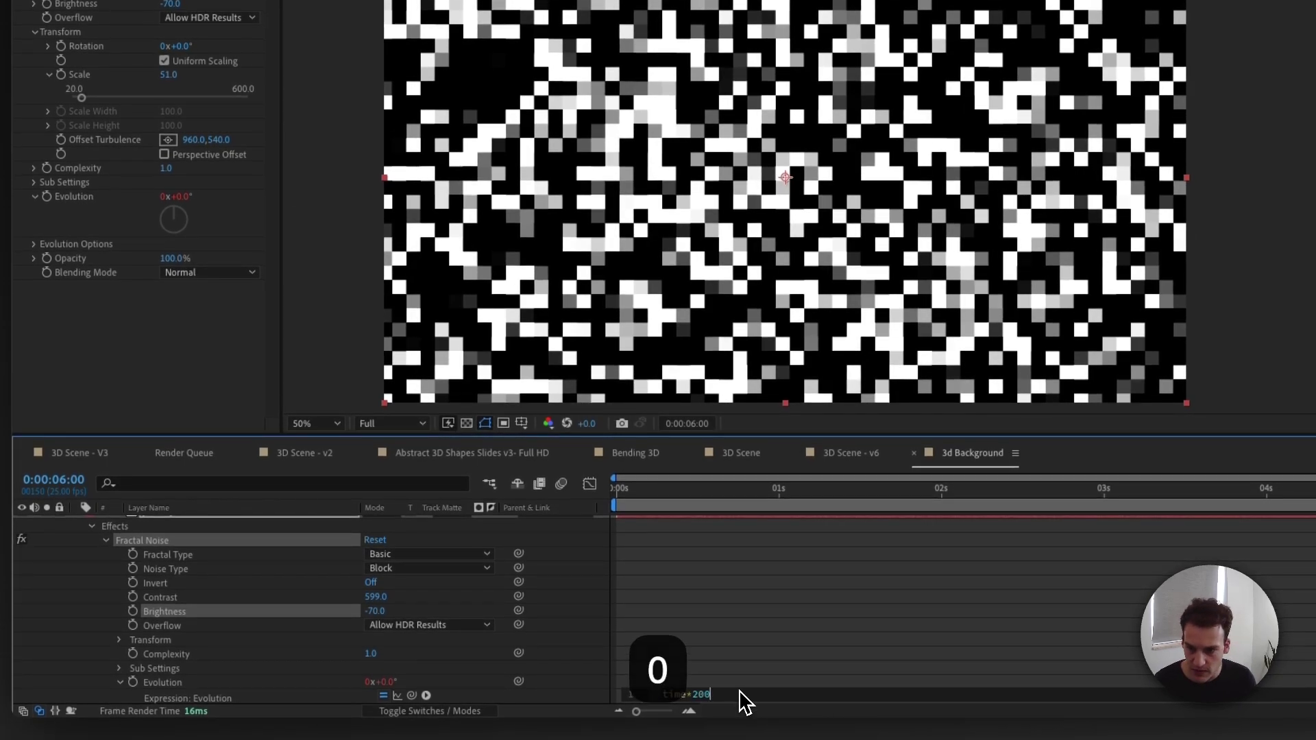
click(606, 647)
scroll(367, 587, up, 1)
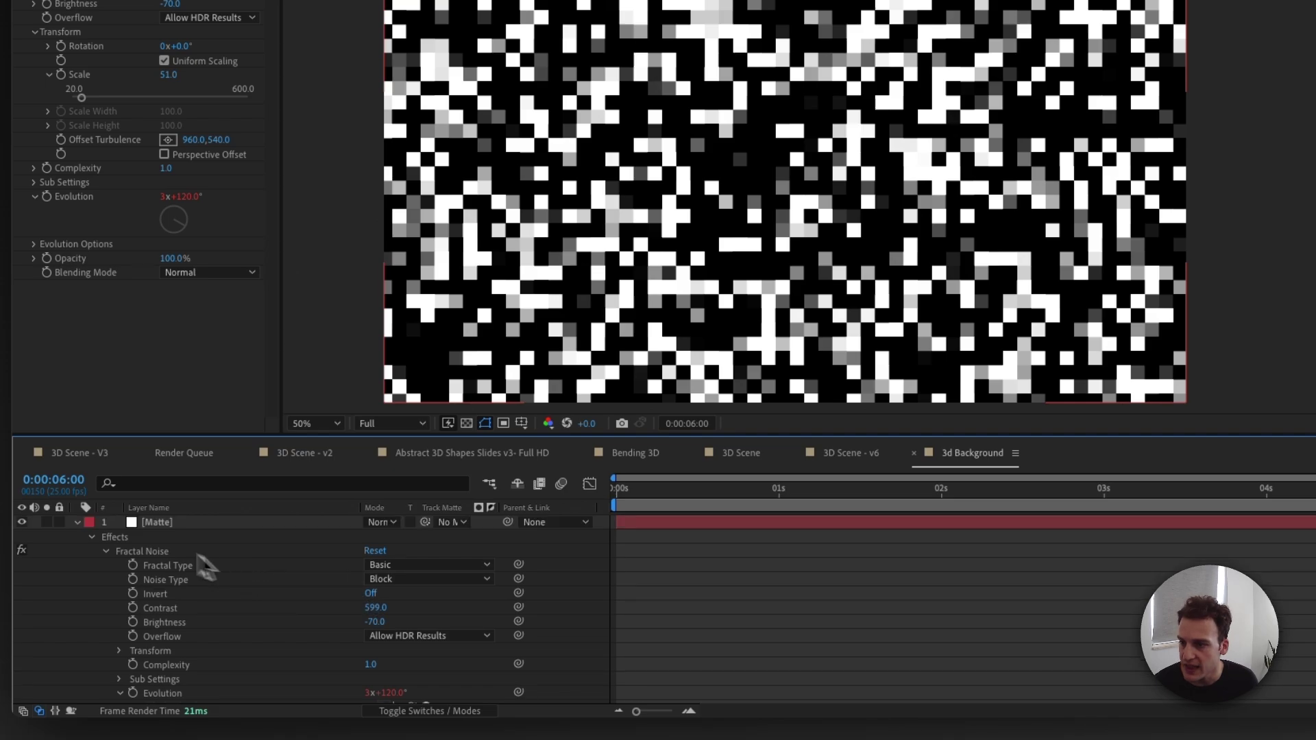
click(88, 523)
key(KP_0)
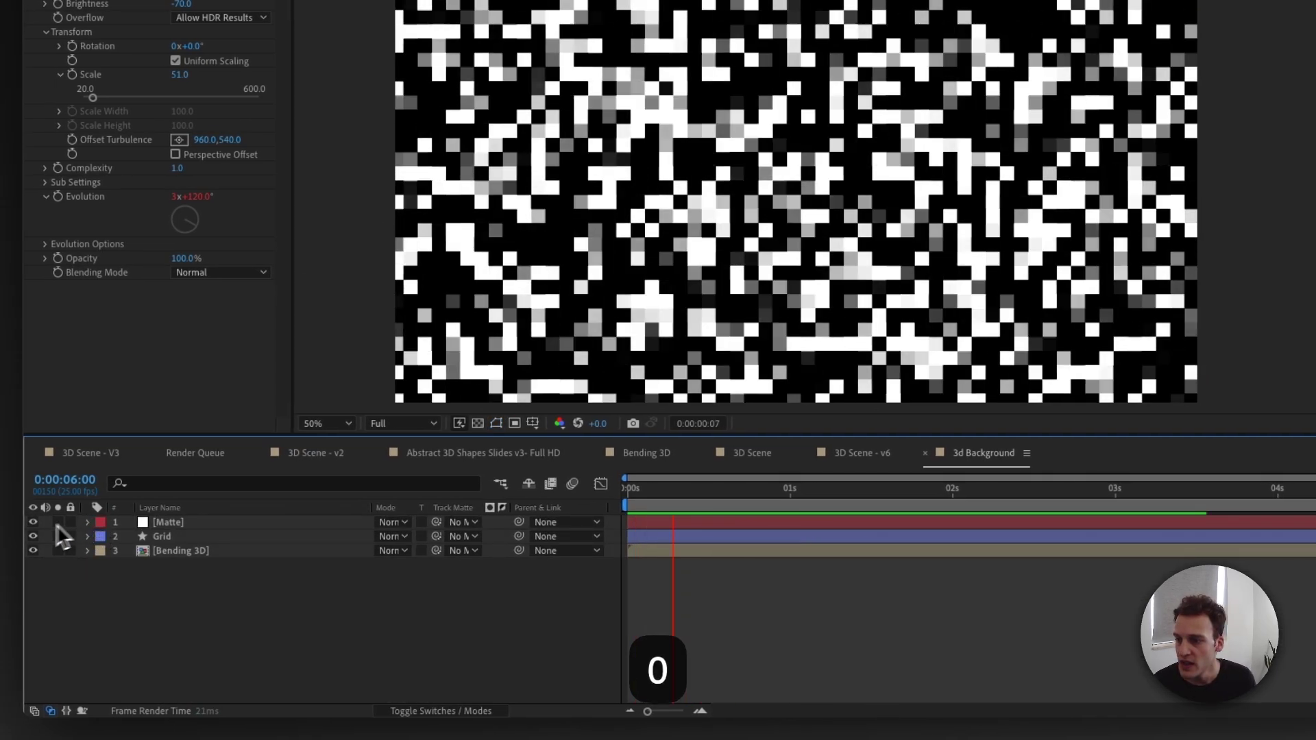
Hide the Matte layer, assign it as a luma track matte to the Grid layer and preview the flickering dots
click(34, 524)
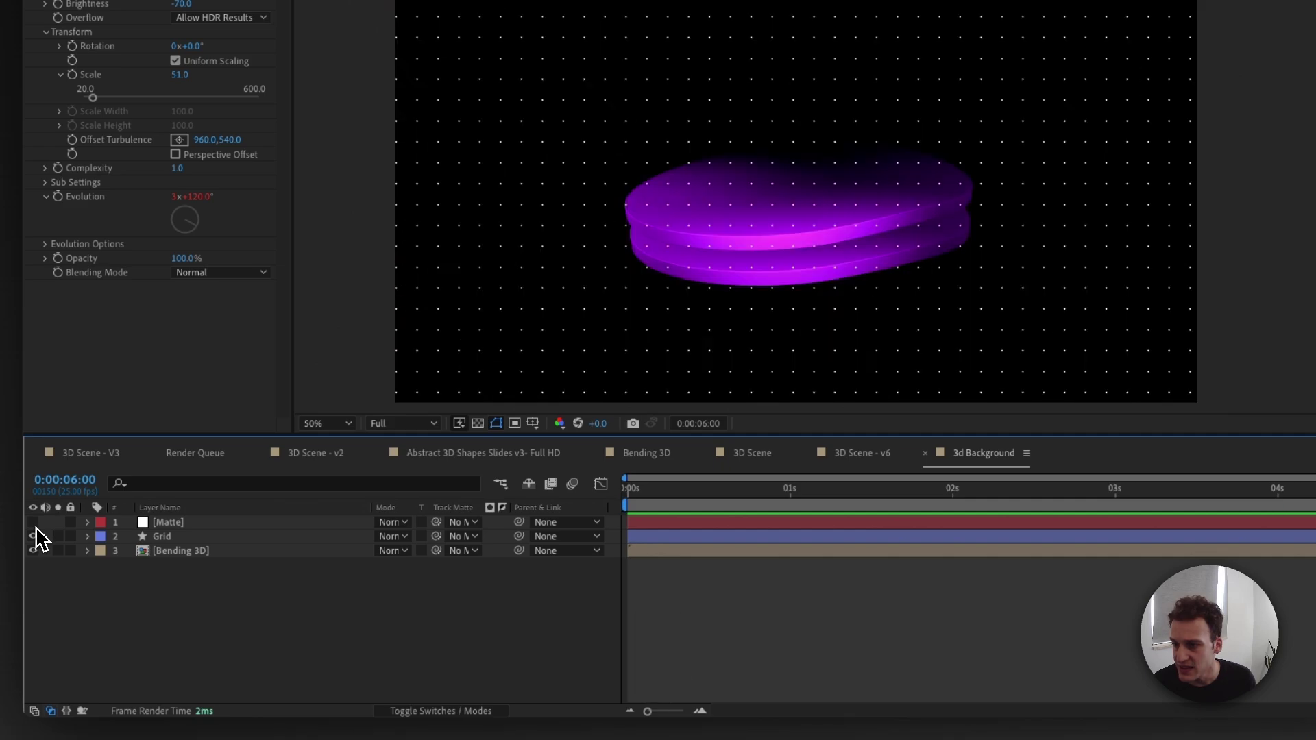
drag(148, 537, 205, 554)
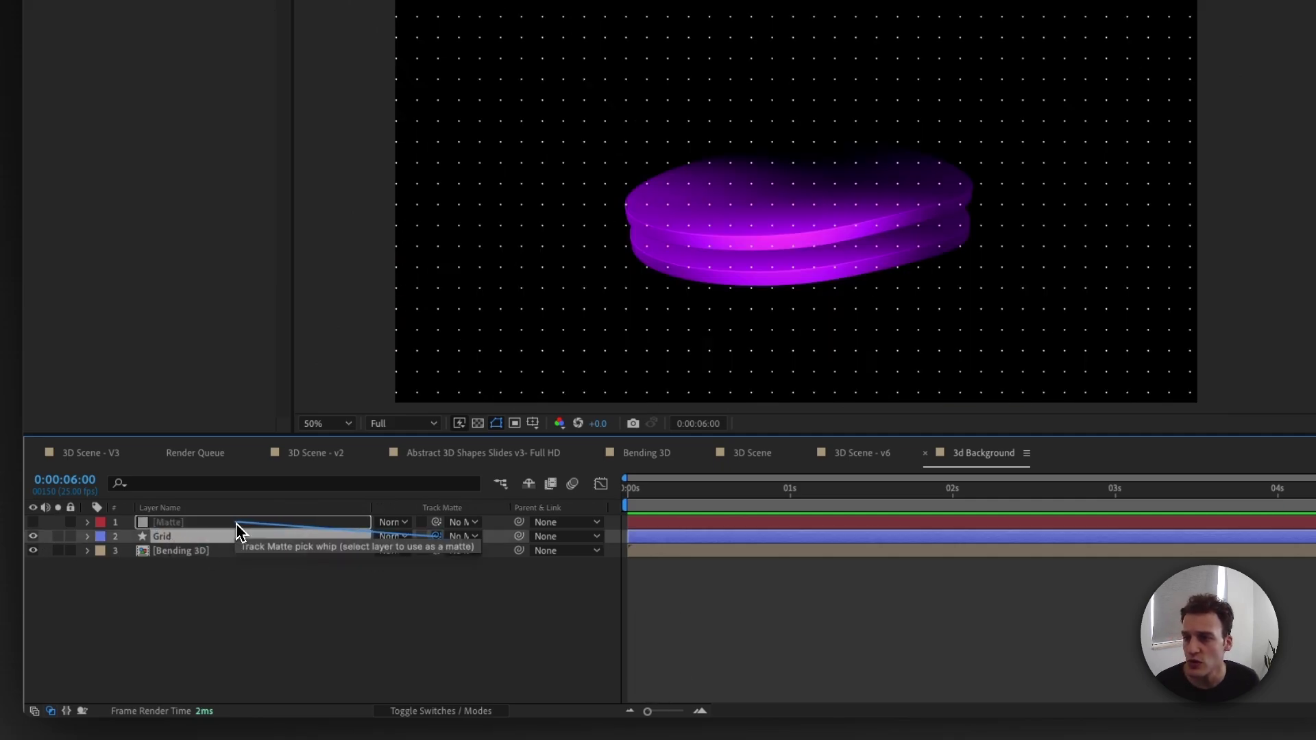
drag(236, 523, 237, 524)
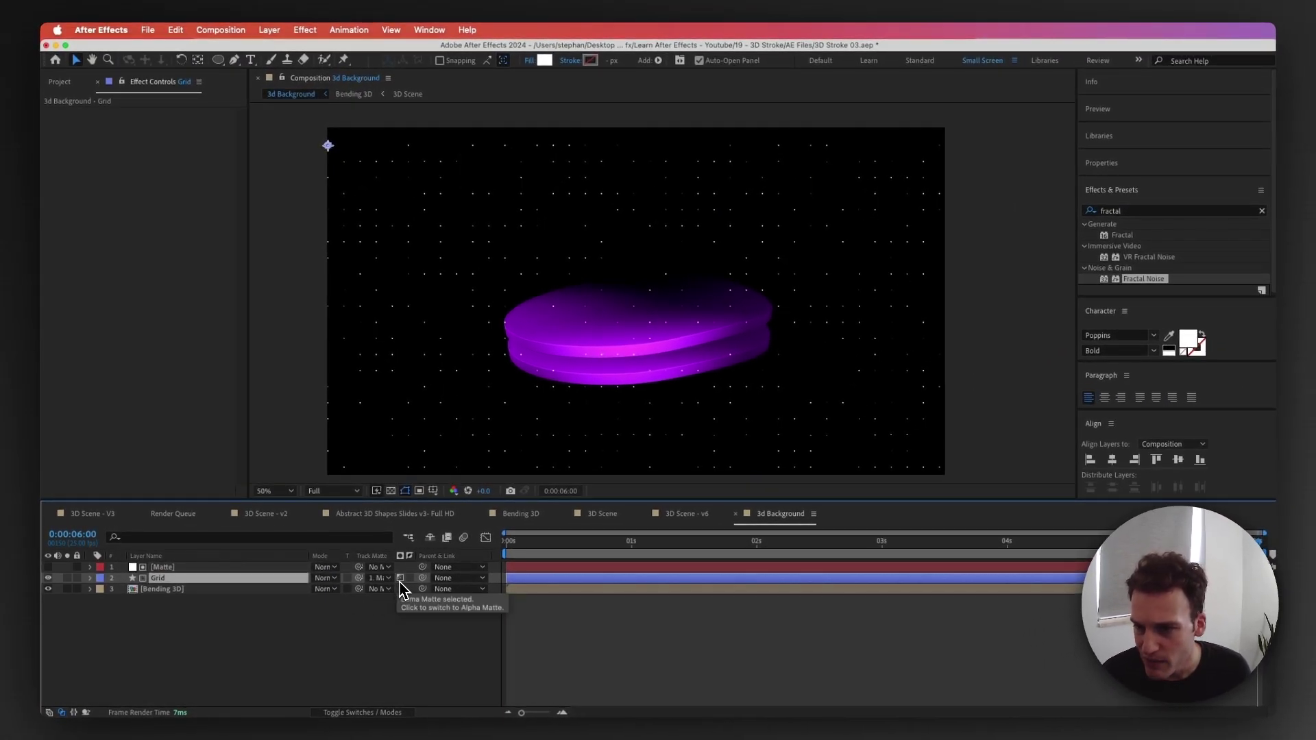
click(401, 580)
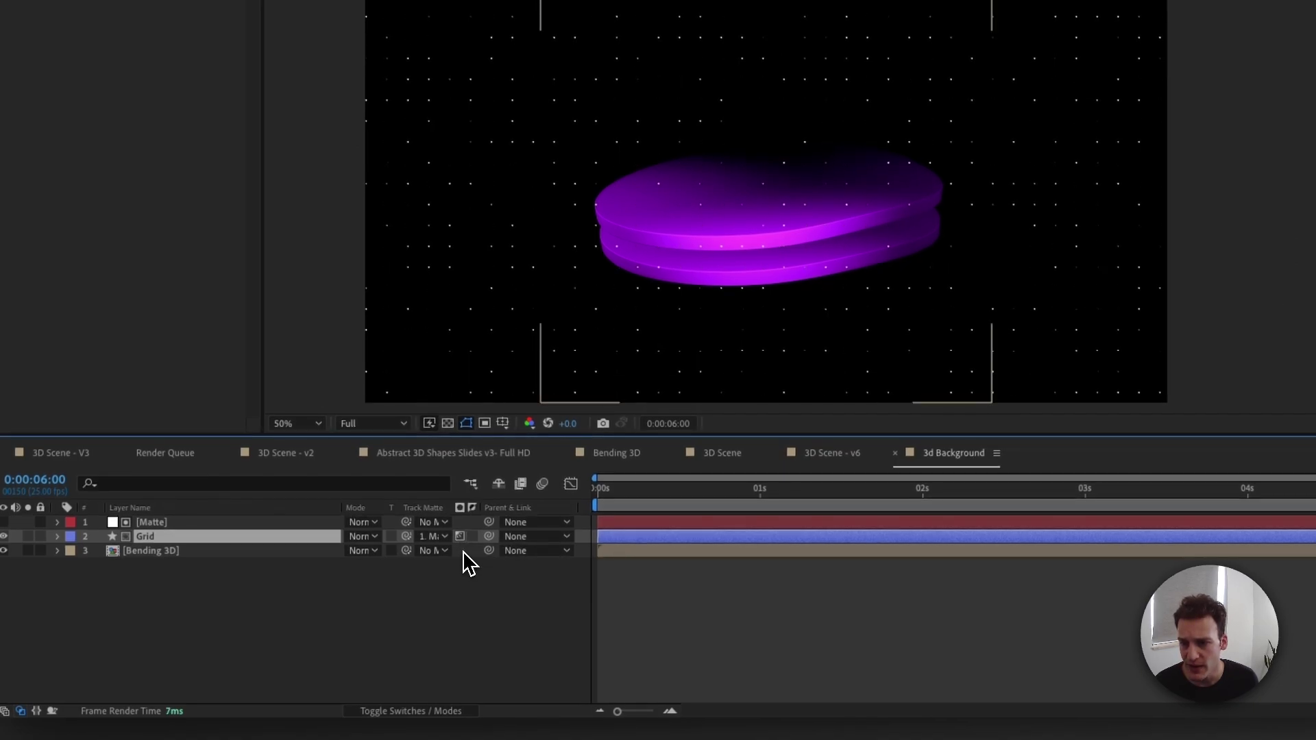
key(0)
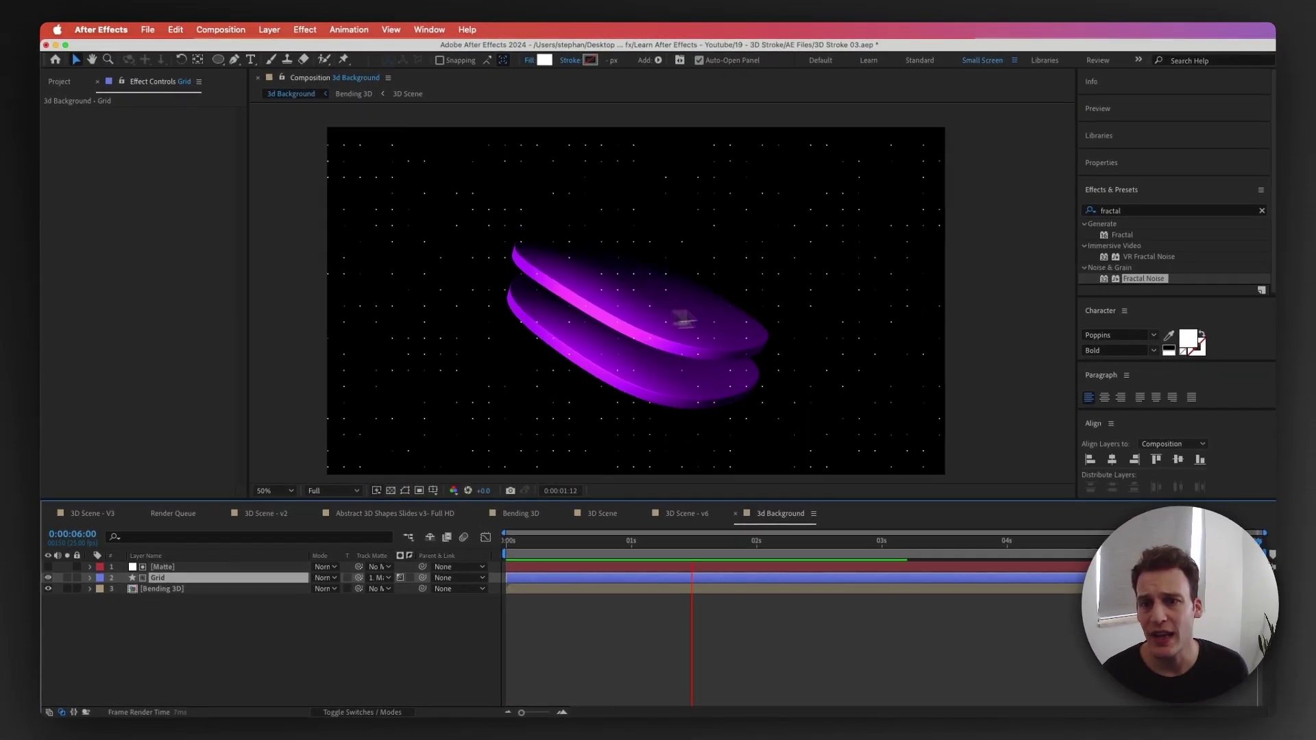
click(505, 384)
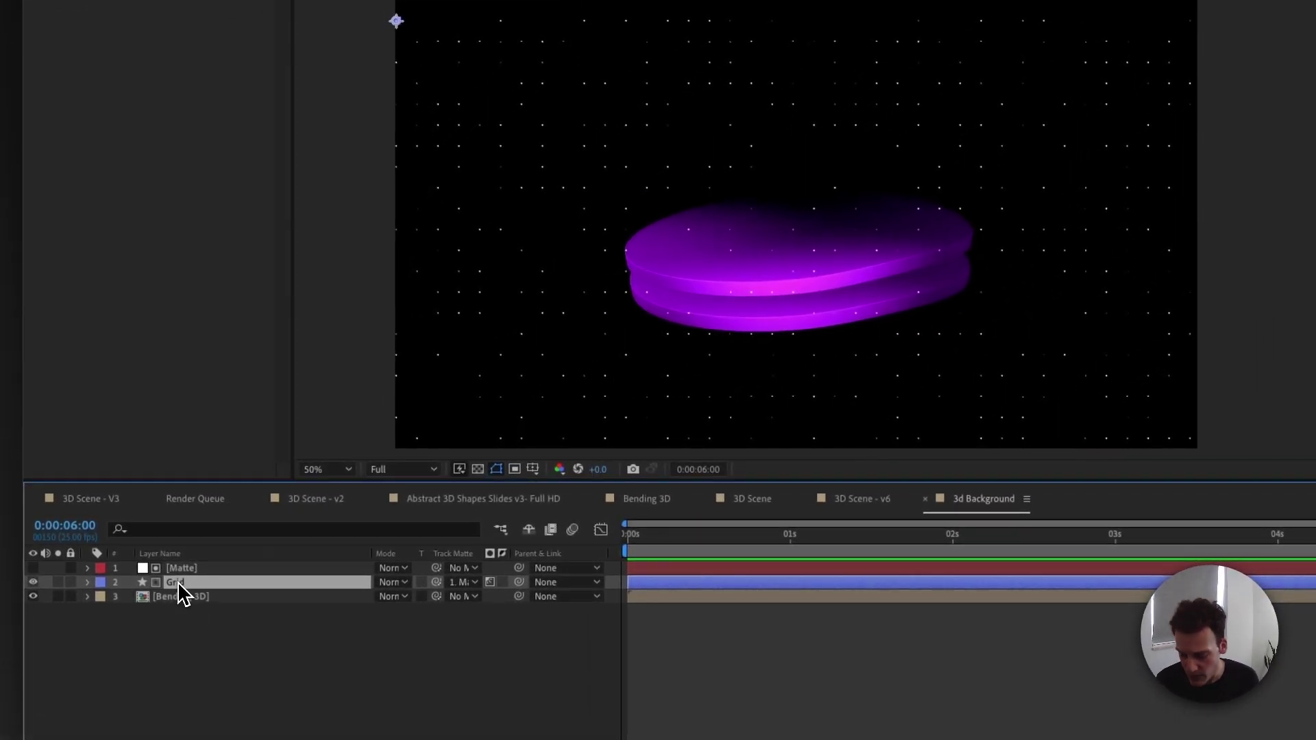
Duplicate the Grid layer, place the copy beneath the original and remove the copy's track matte
key(super+d)
drag(179, 584, 184, 607)
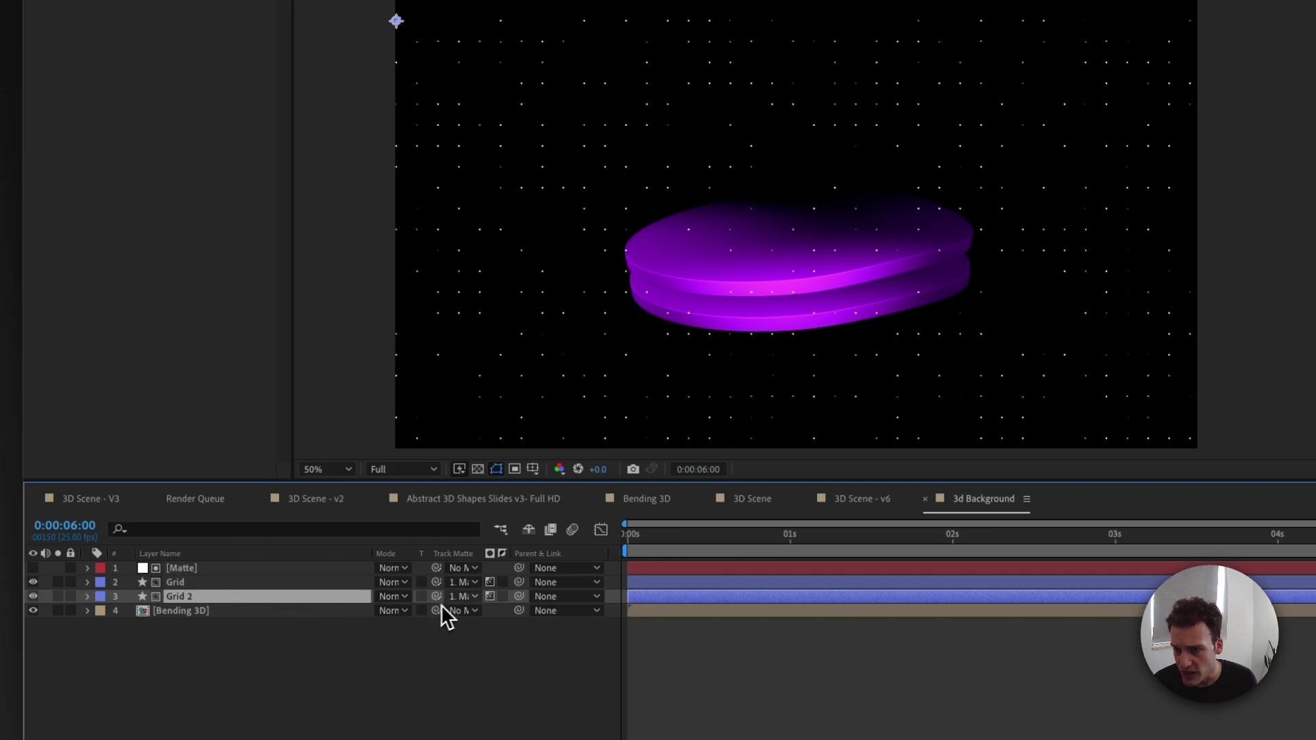
click(463, 596)
click(484, 615)
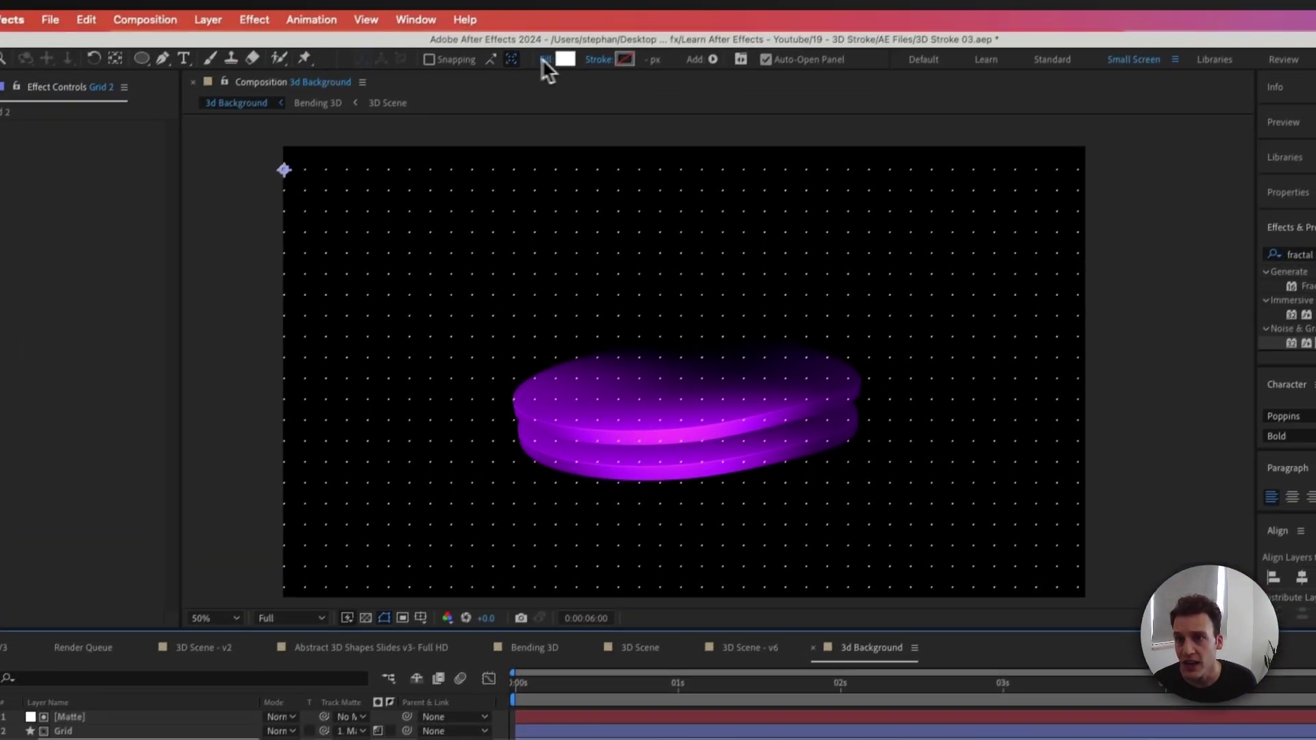
Change the fill color of the Grid 2 dots to a dark muted purple, about 55447B
click(555, 58)
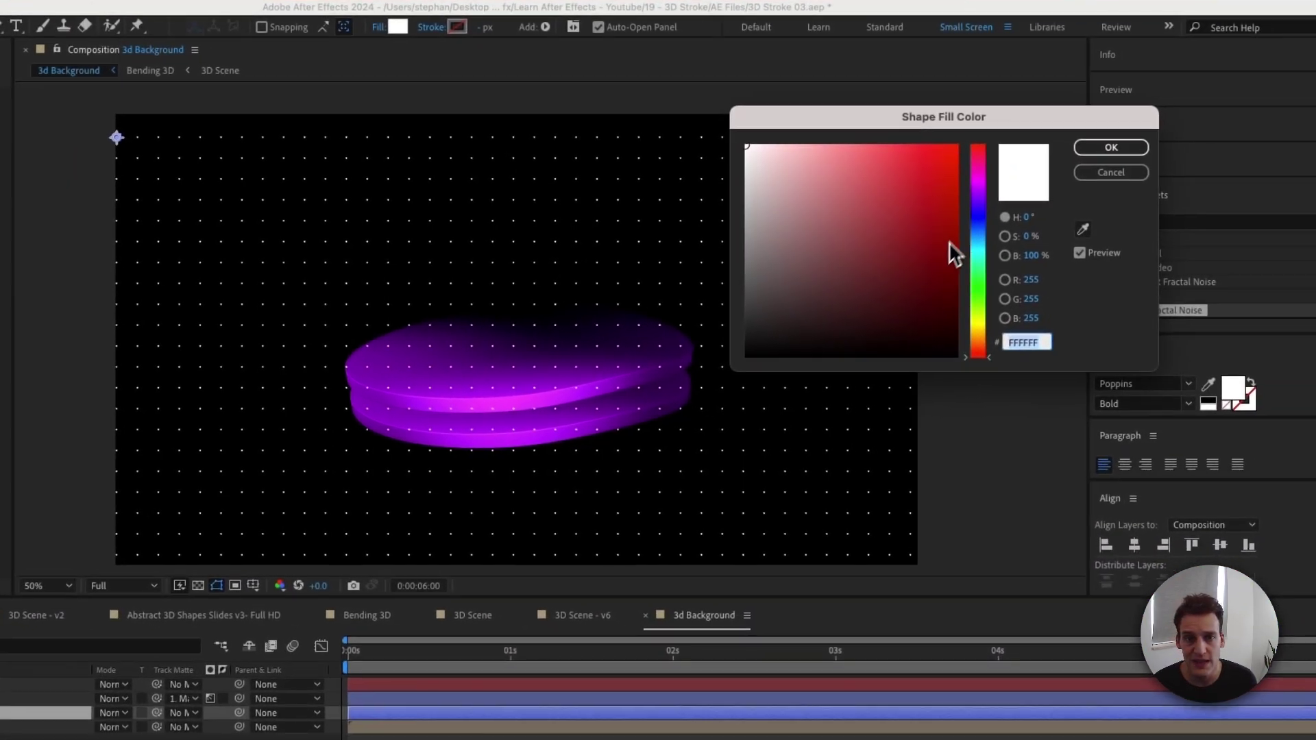
click(1042, 222)
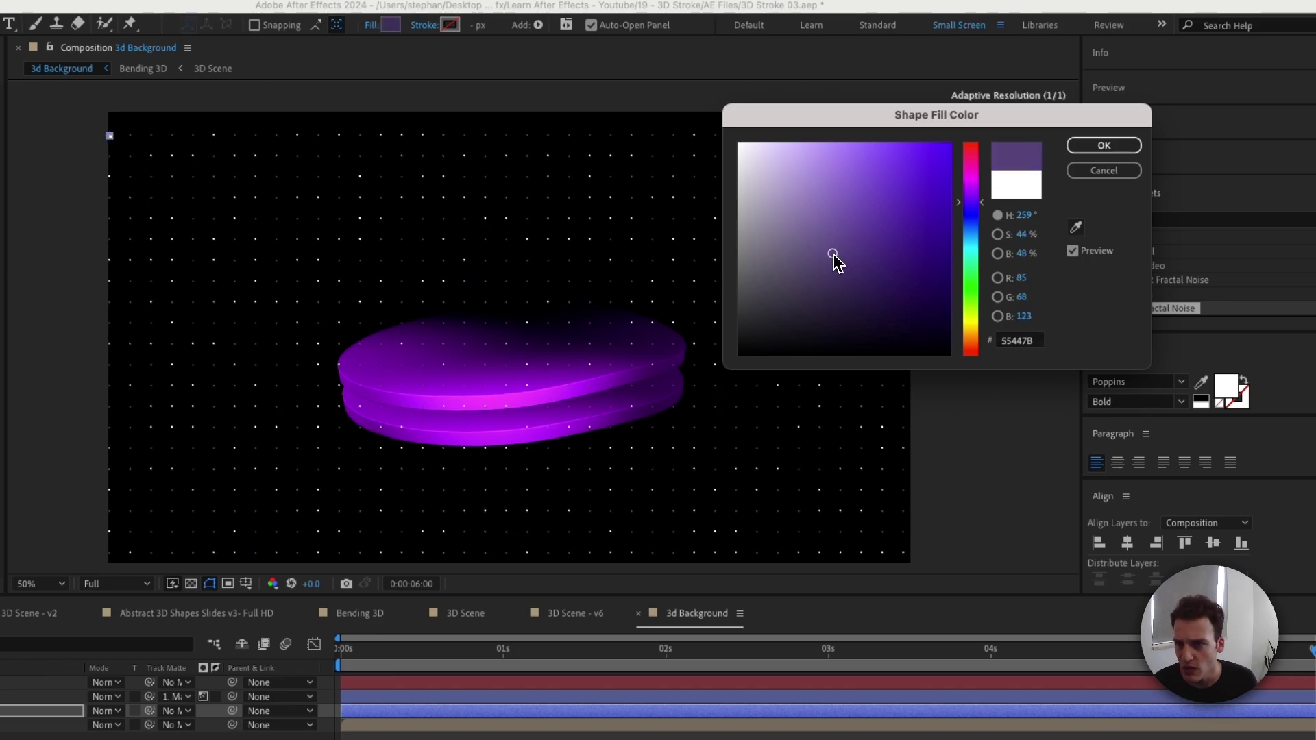
click(1103, 145)
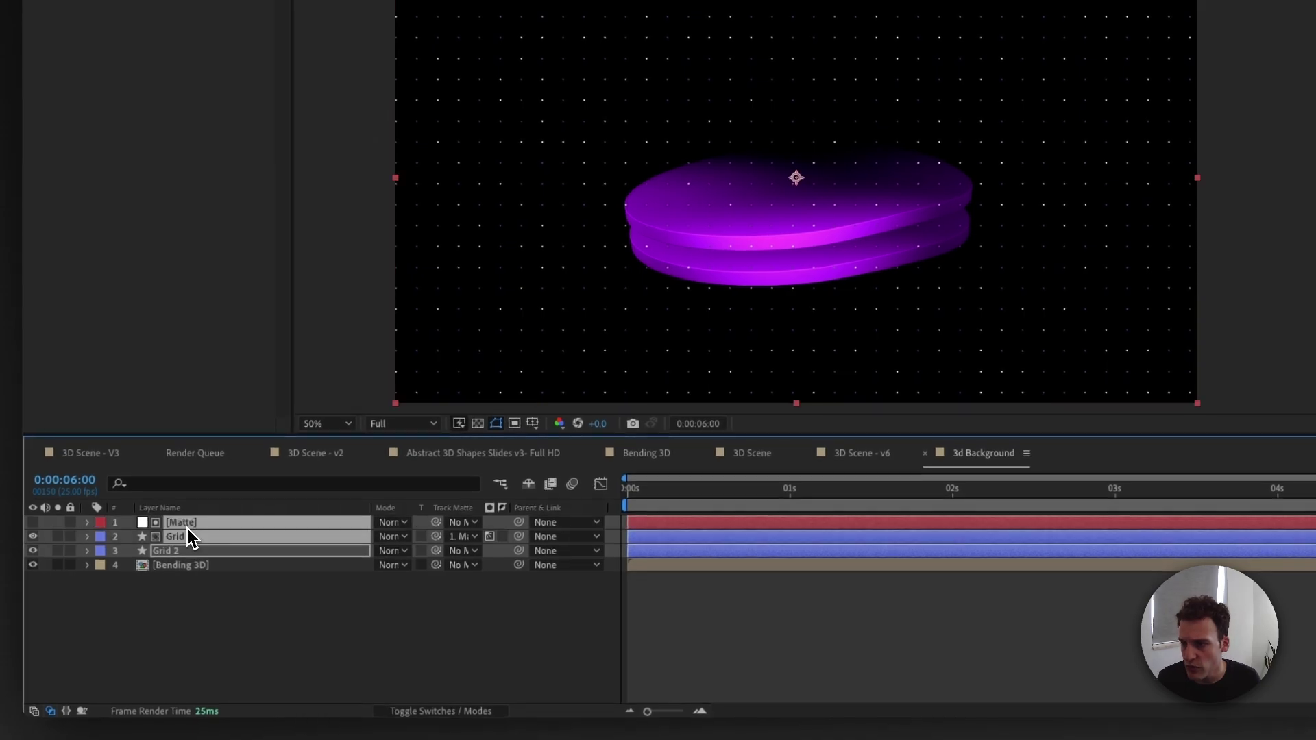
Move the Matte, Grid and Grid 2 layers beneath the Bending 3D layer and preview the composition
drag(190, 538, 188, 593)
click(209, 604)
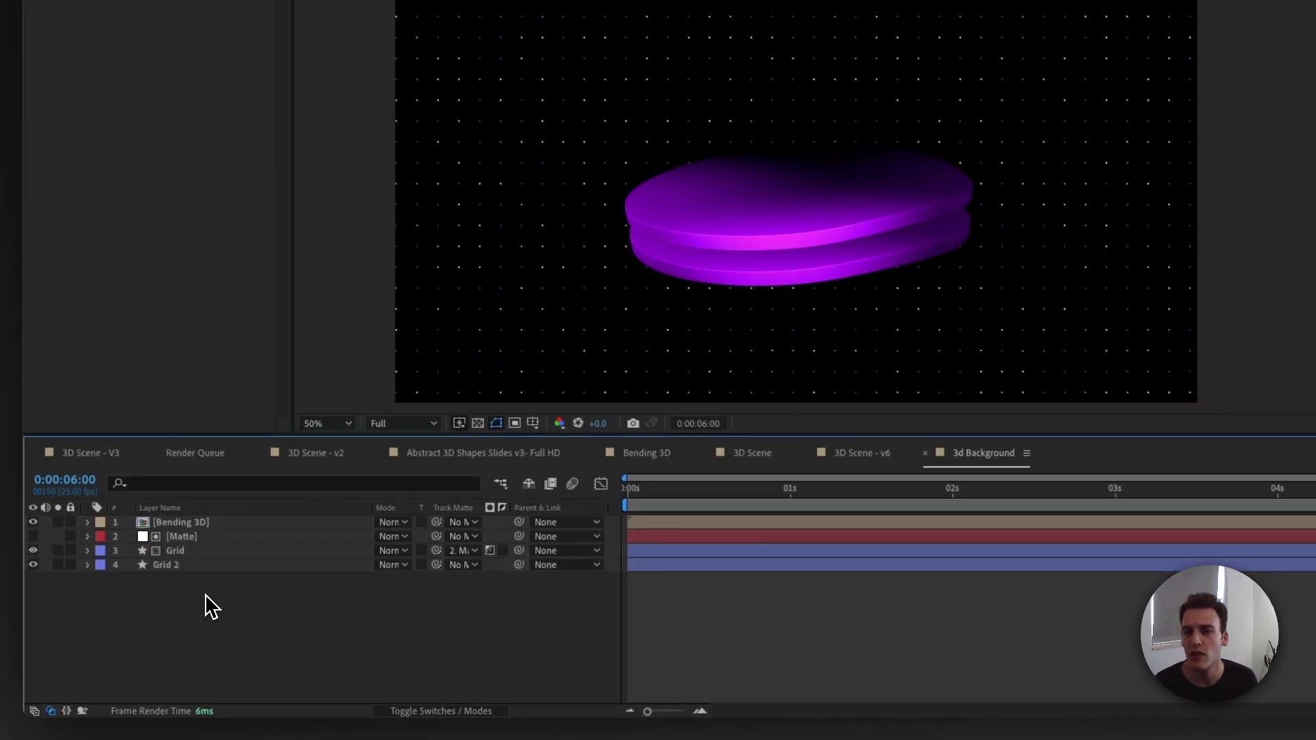
key(space)
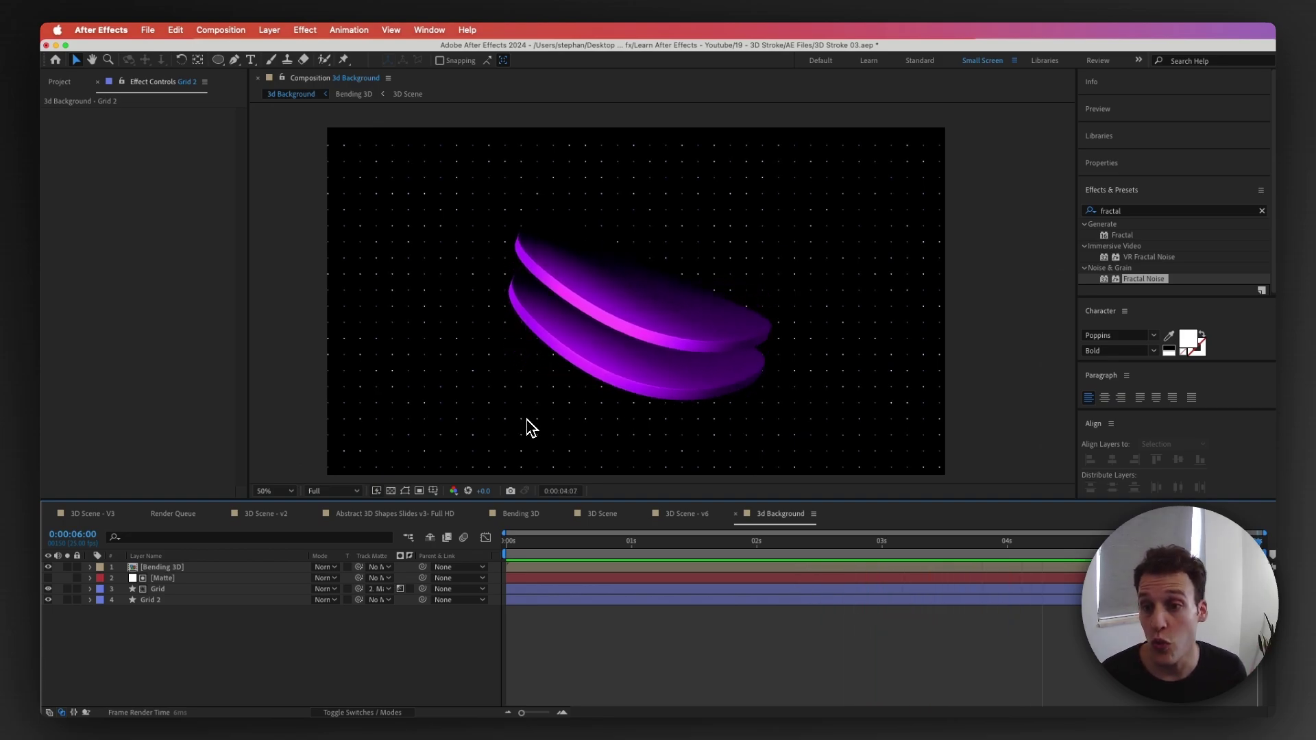
key(0)
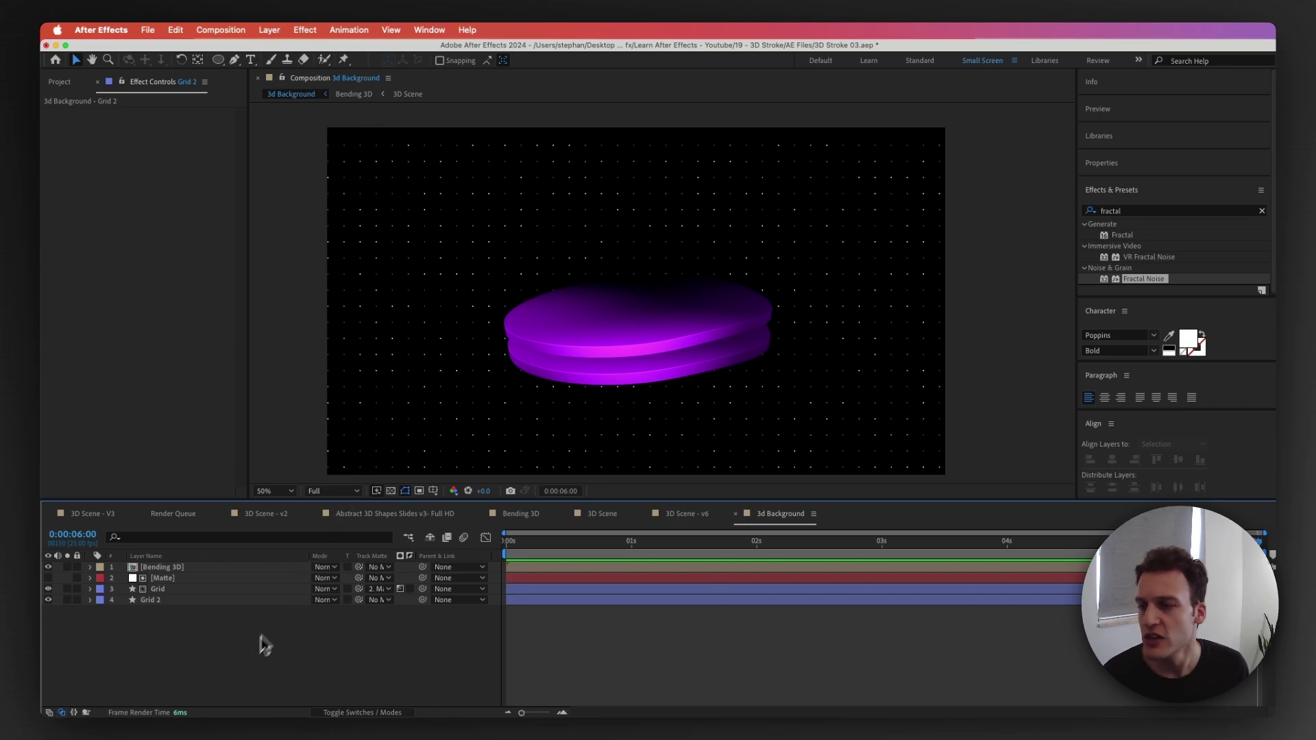
Create an adjustment layer and place it directly beneath the Bending 3D layer
click(268, 30)
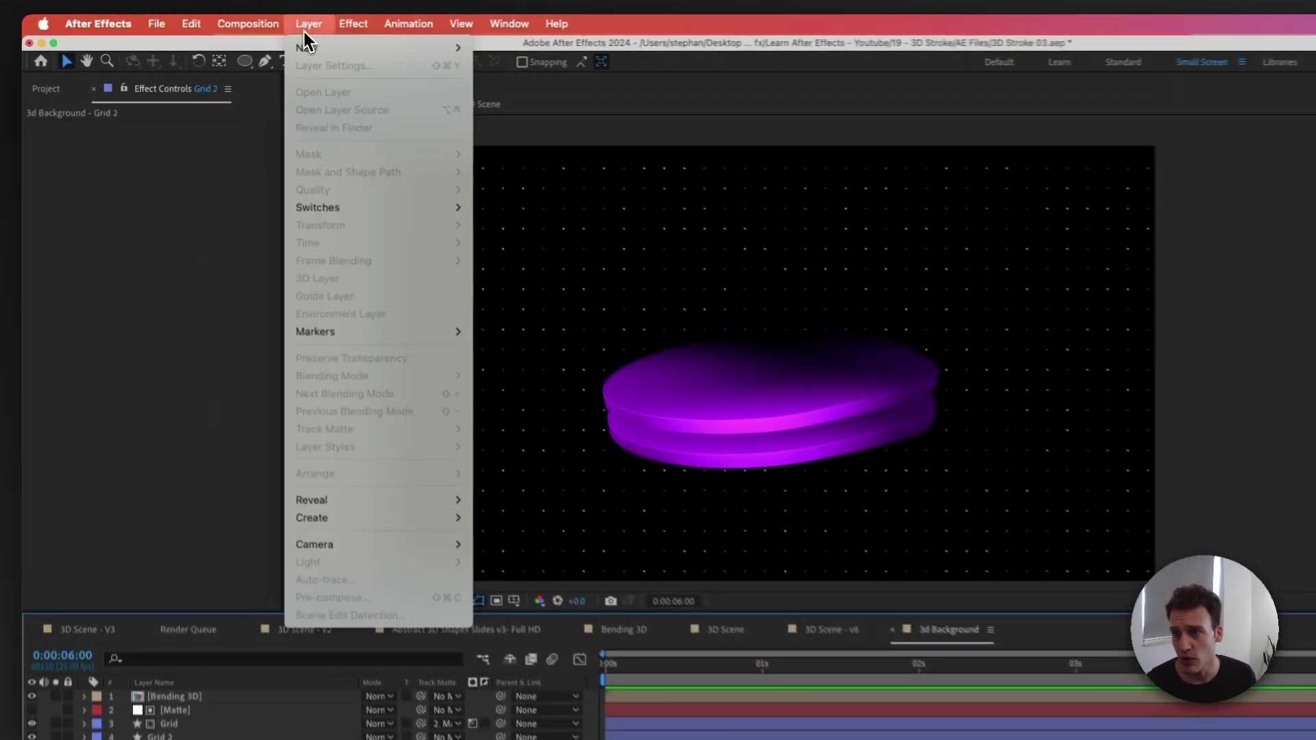
mouse_move(323, 48)
click(511, 152)
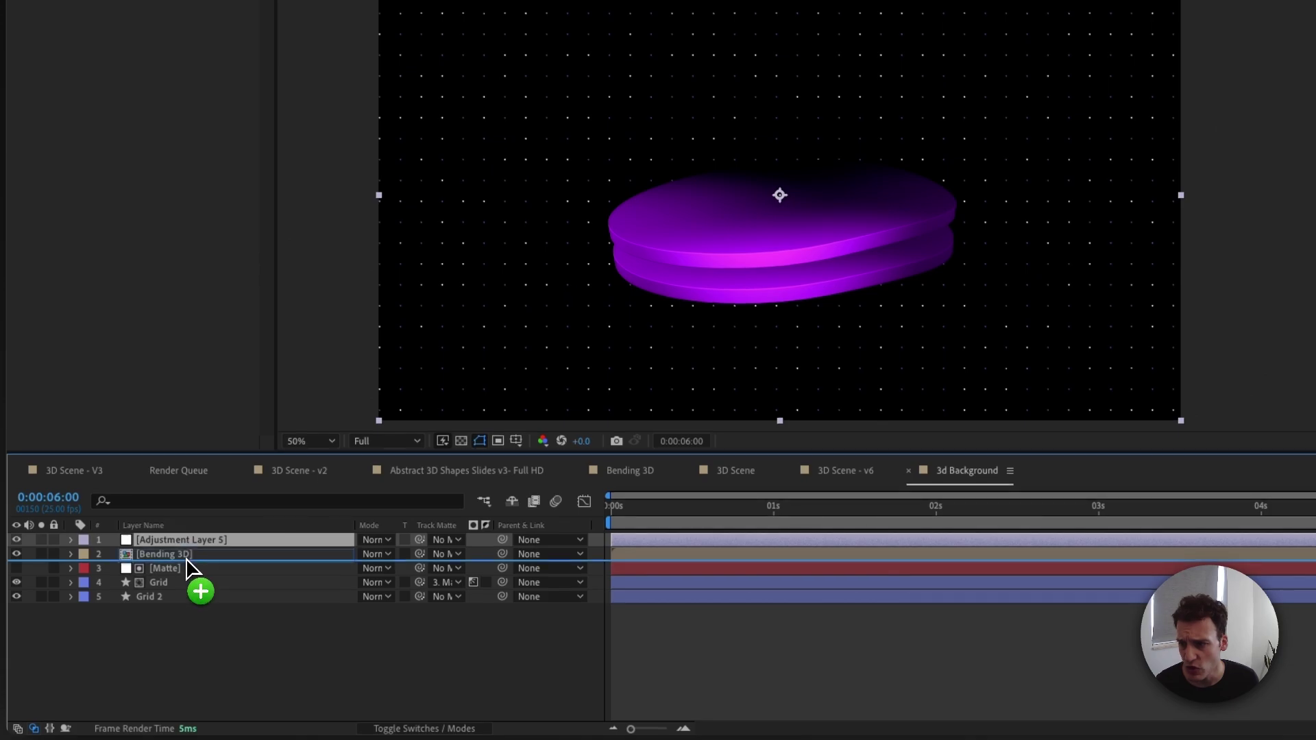
drag(189, 566, 190, 569)
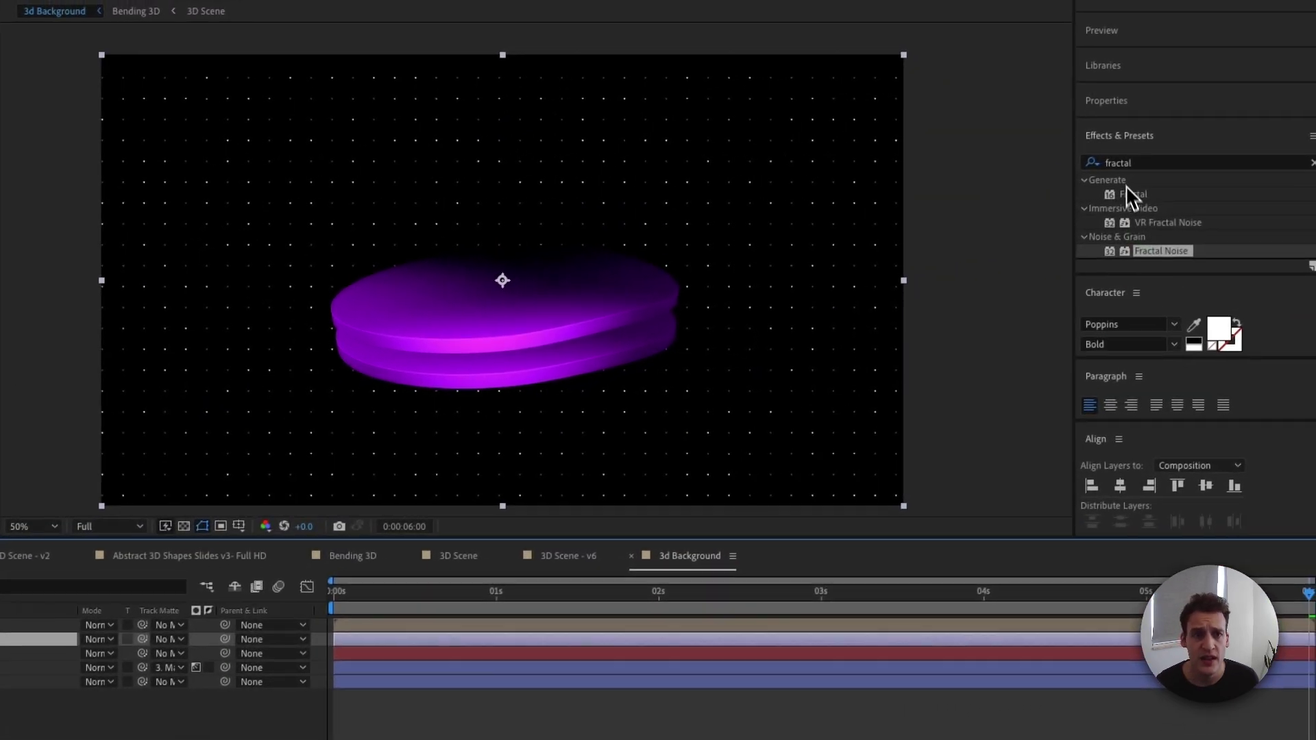
Apply the CC Lens effect to the adjustment layer and set its size to 194
click(1119, 169)
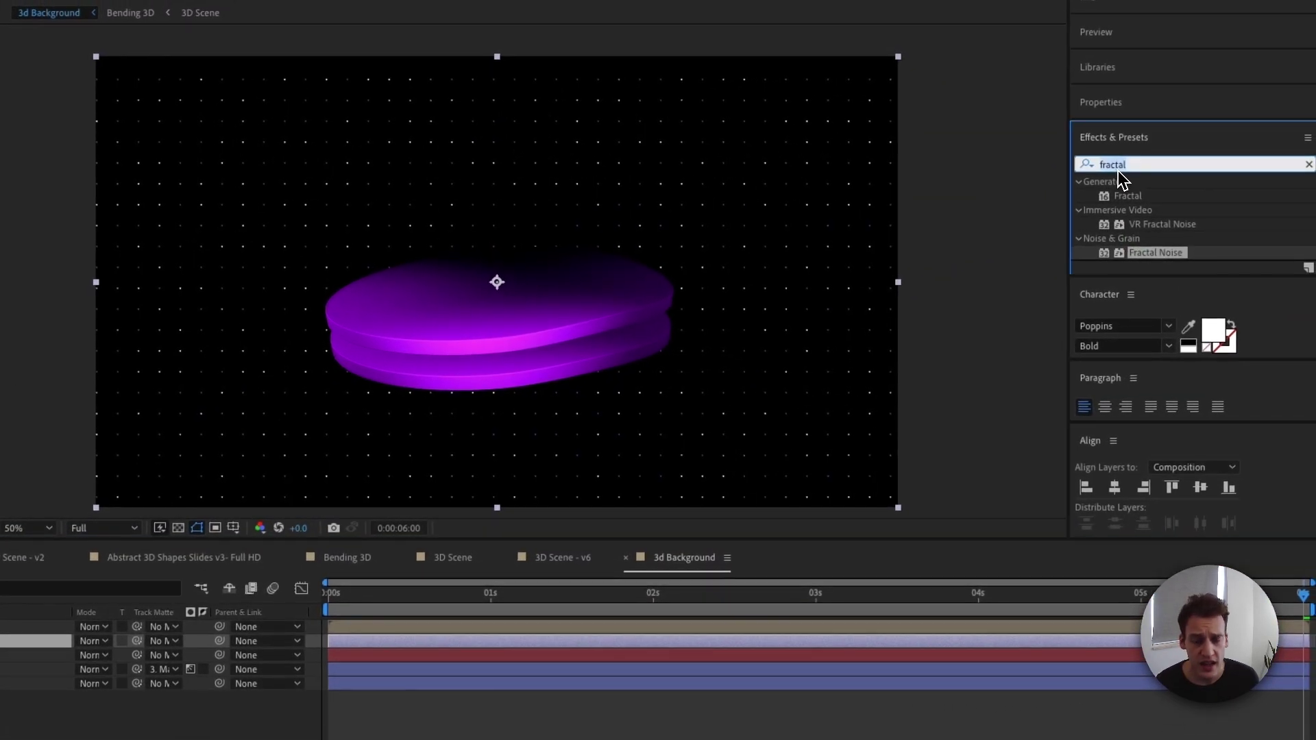
text(cc le)
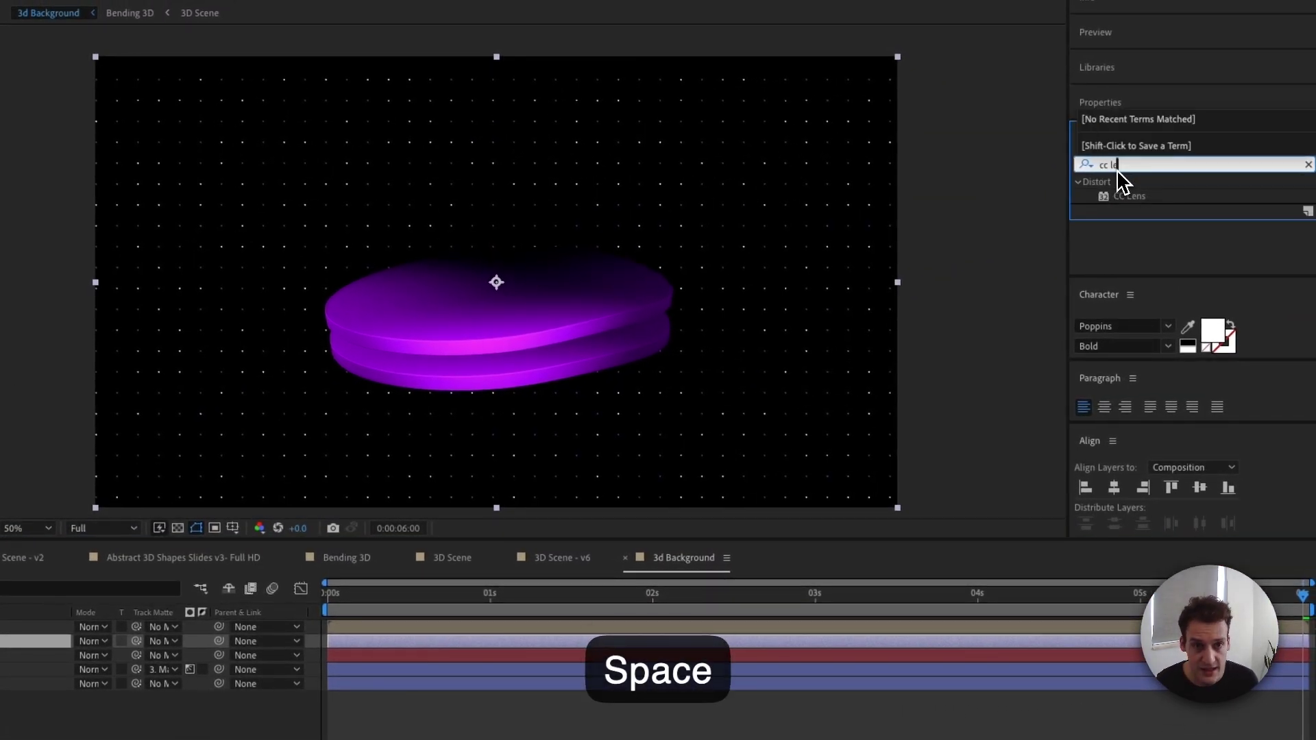
drag(1128, 196, 0, 687)
drag(156, 621, 157, 13)
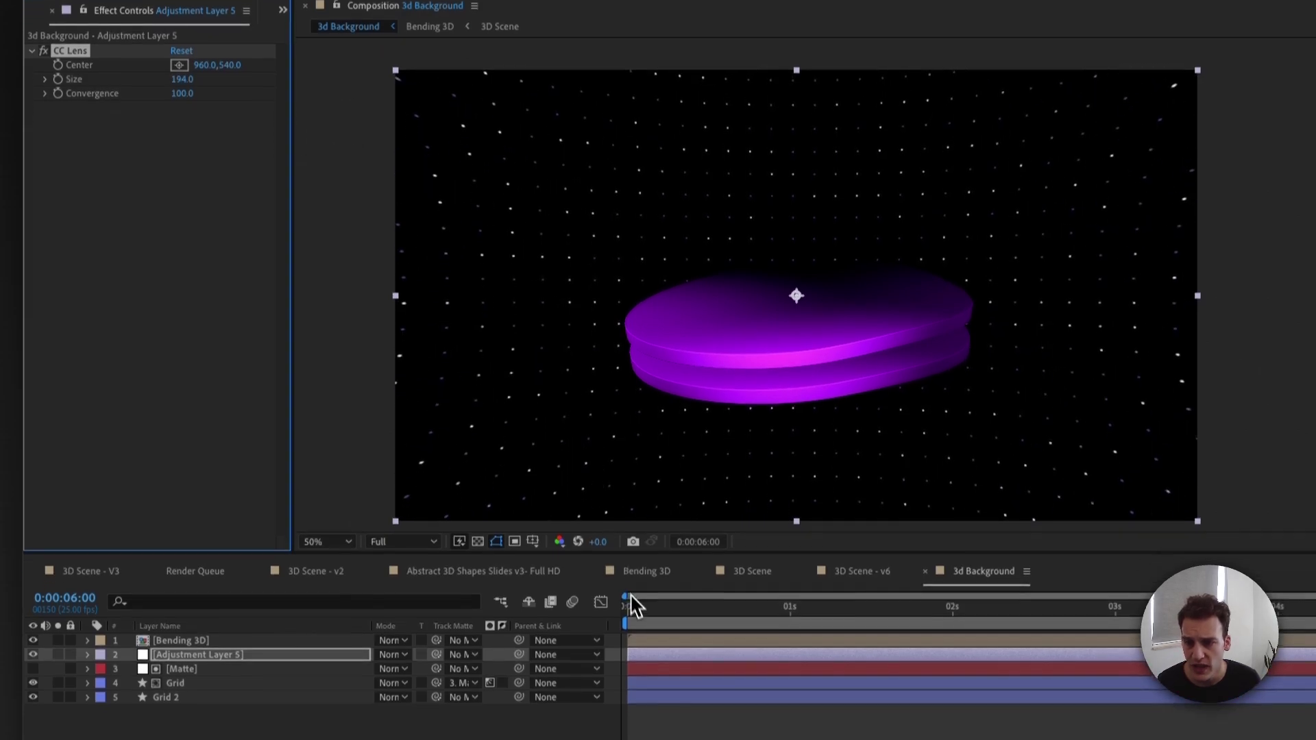
Keyframe the CC Lens size at 500 at the very start of the composition
click(628, 632)
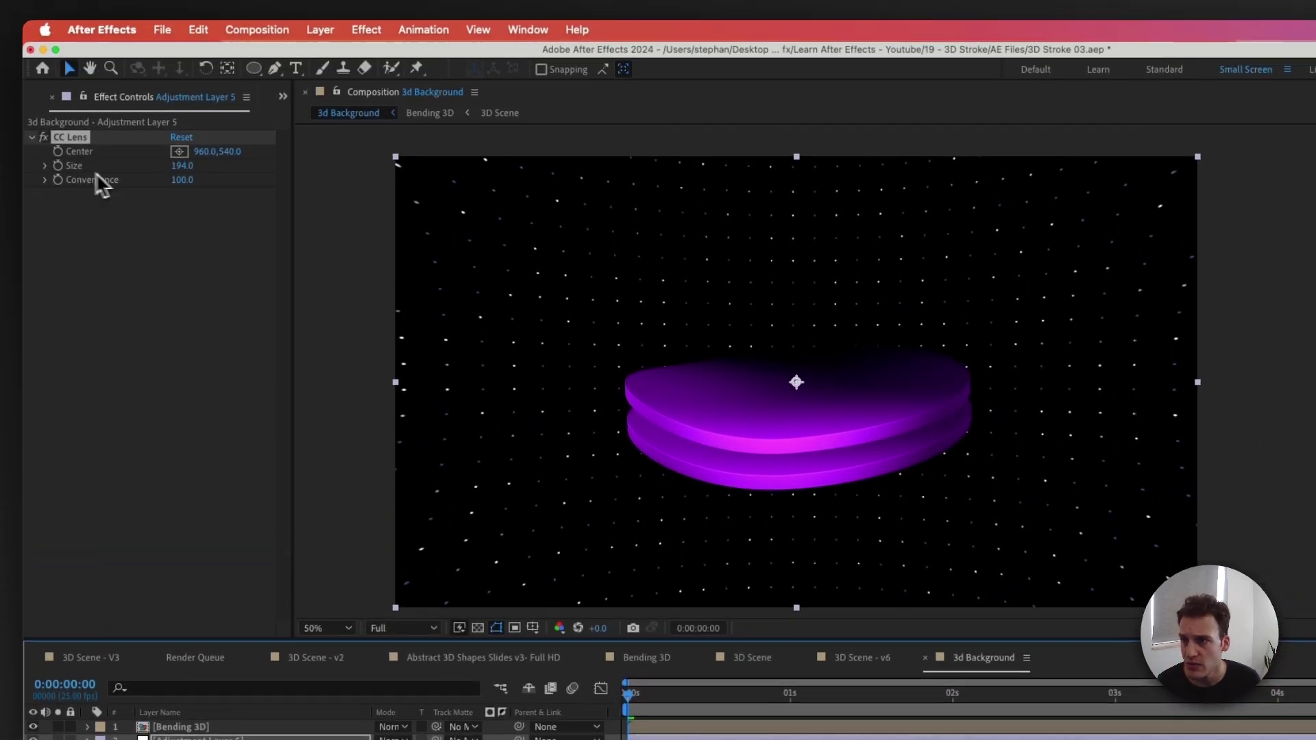
click(180, 166)
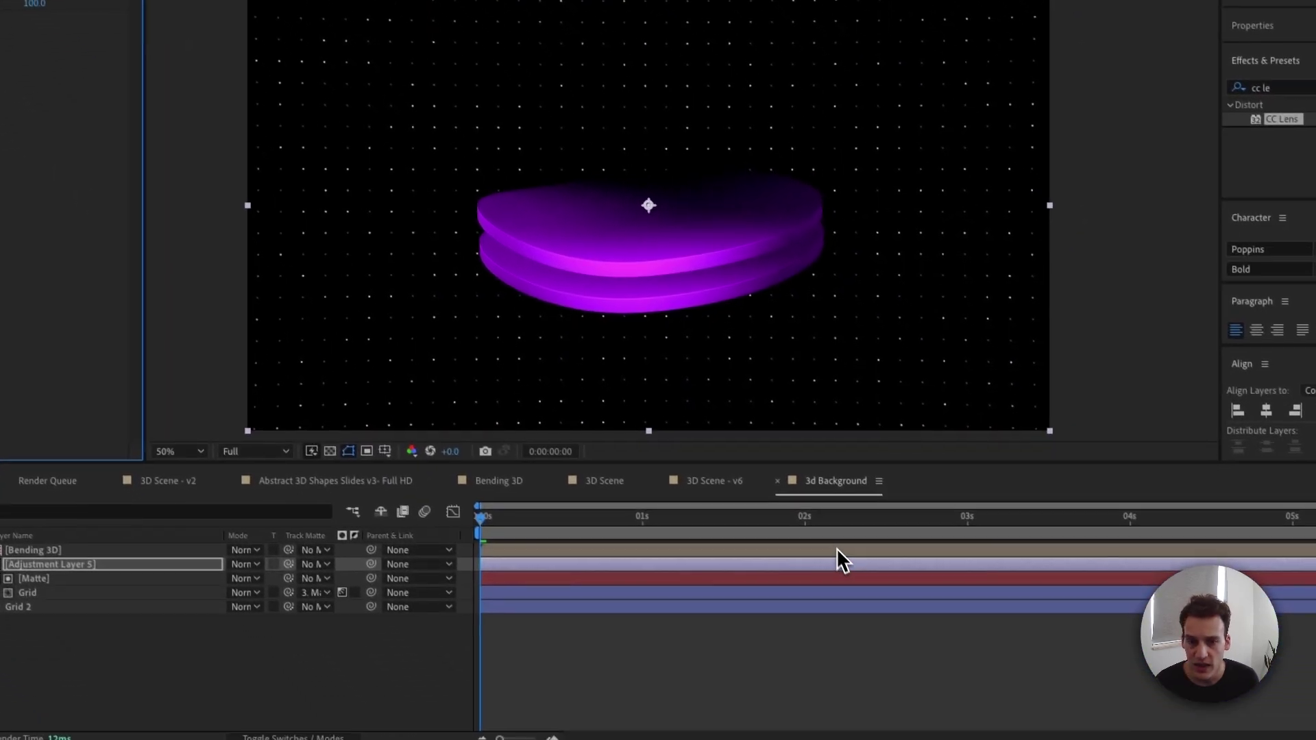
Set the CC Lens size to 178 at 0:00:04:01 and preview the lens animation
drag(983, 696, 1259, 699)
drag(1026, 532, 1034, 532)
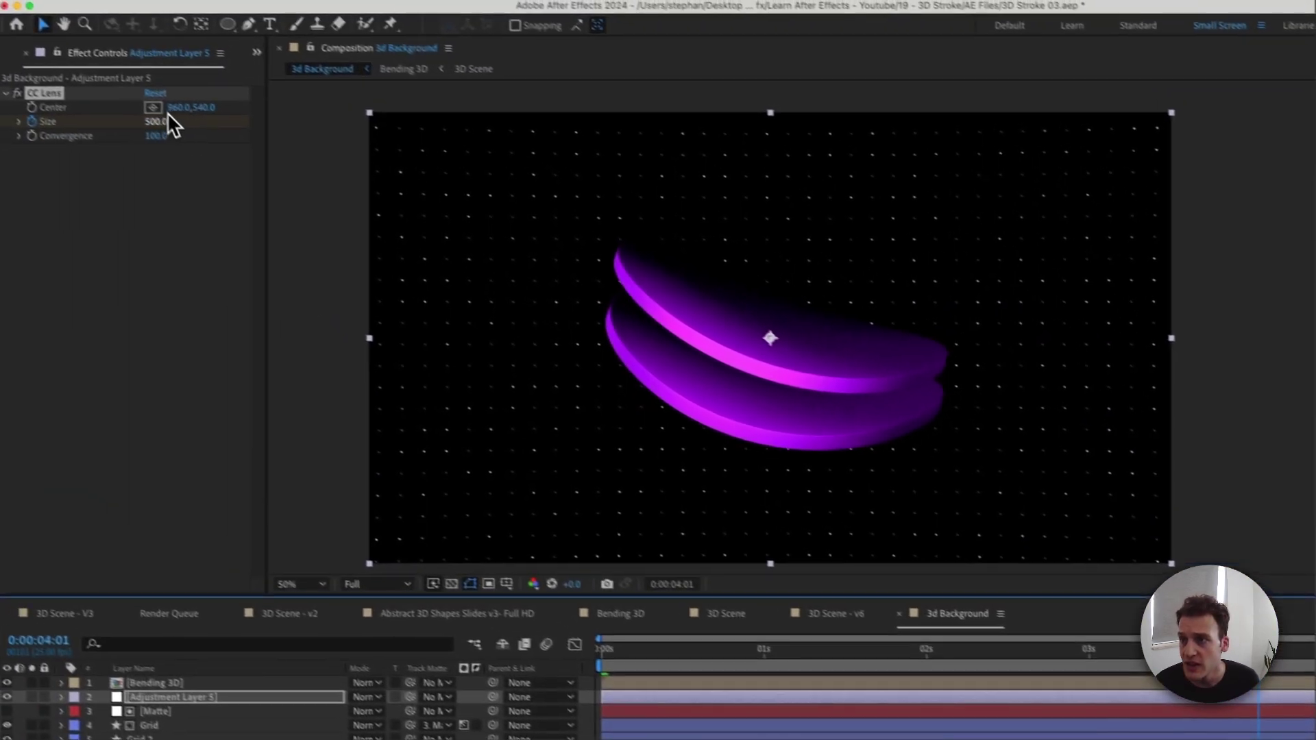
drag(186, 137, 31, 250)
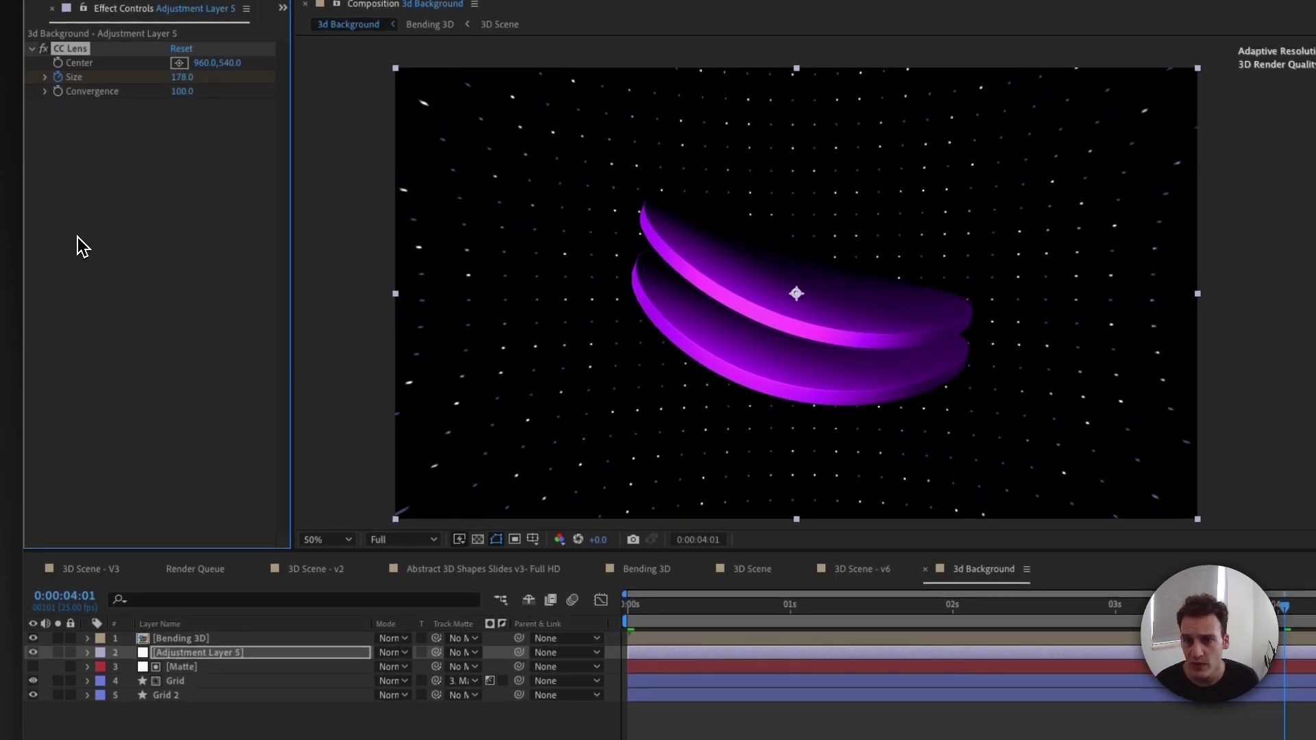
key(0)
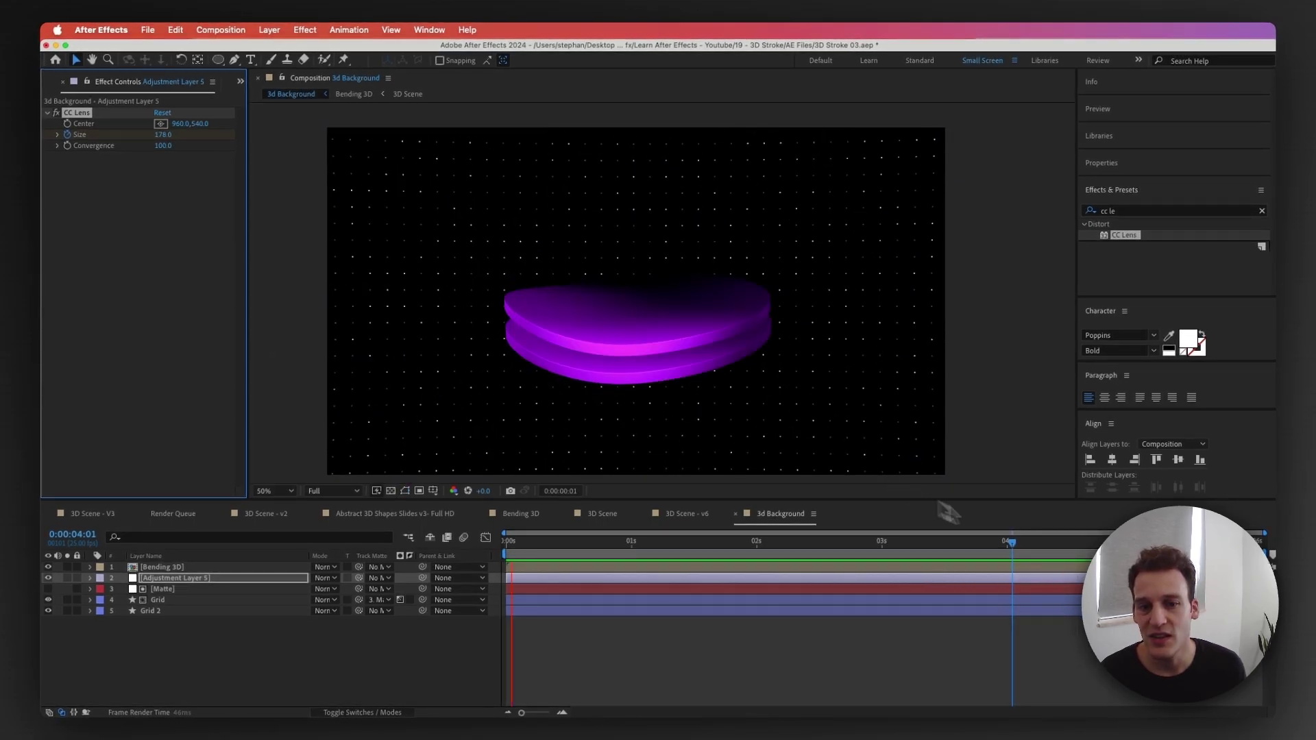
key(space)
key(KP_0)
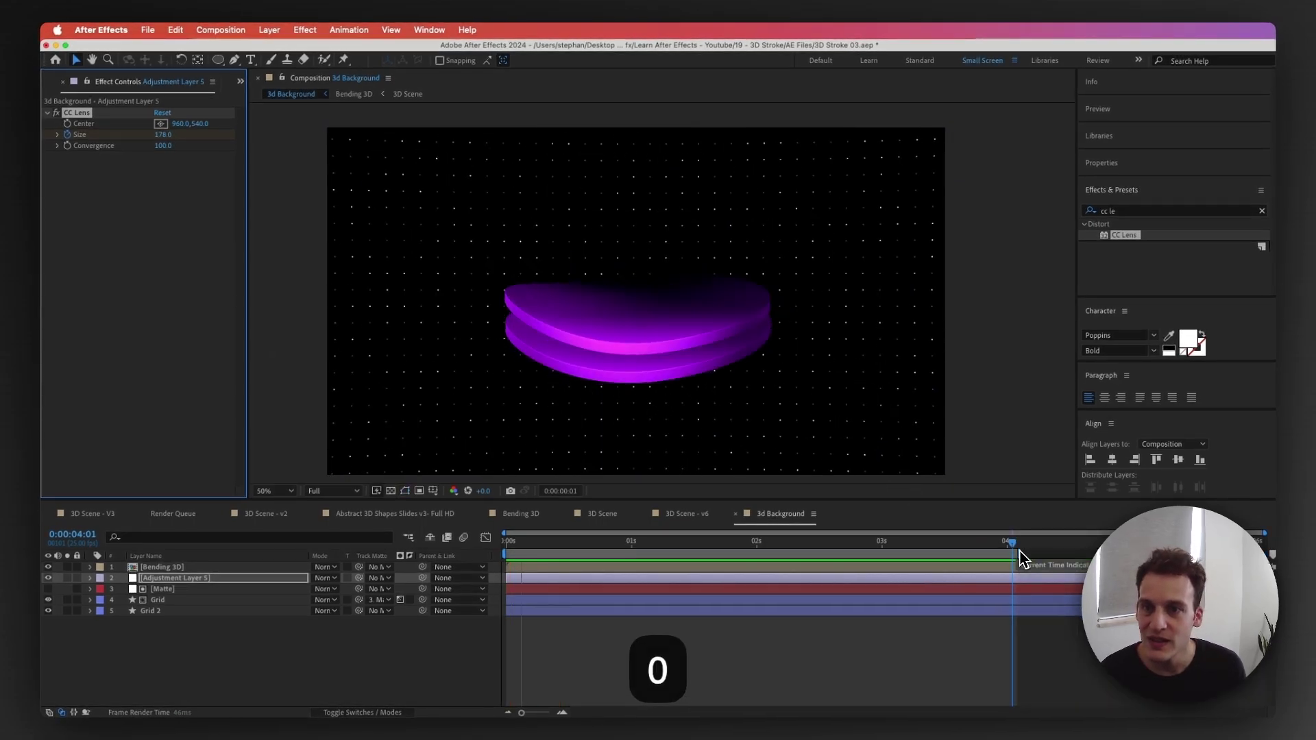